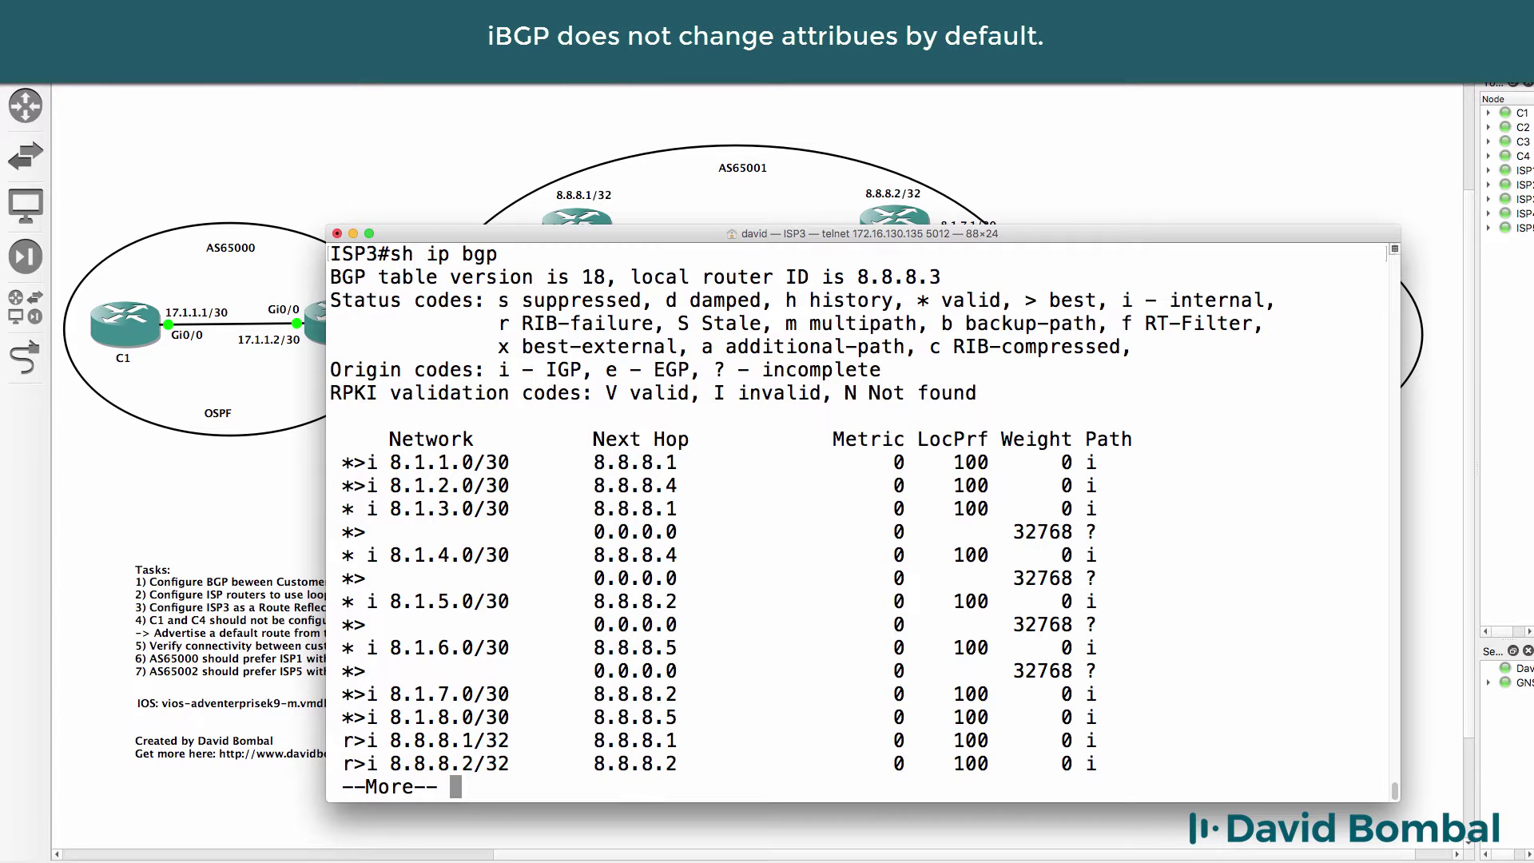
Switch away from the ISP3 console to reveal the full CCNP-ROUTE-LAB1.4 topology.
key(super+Tab)
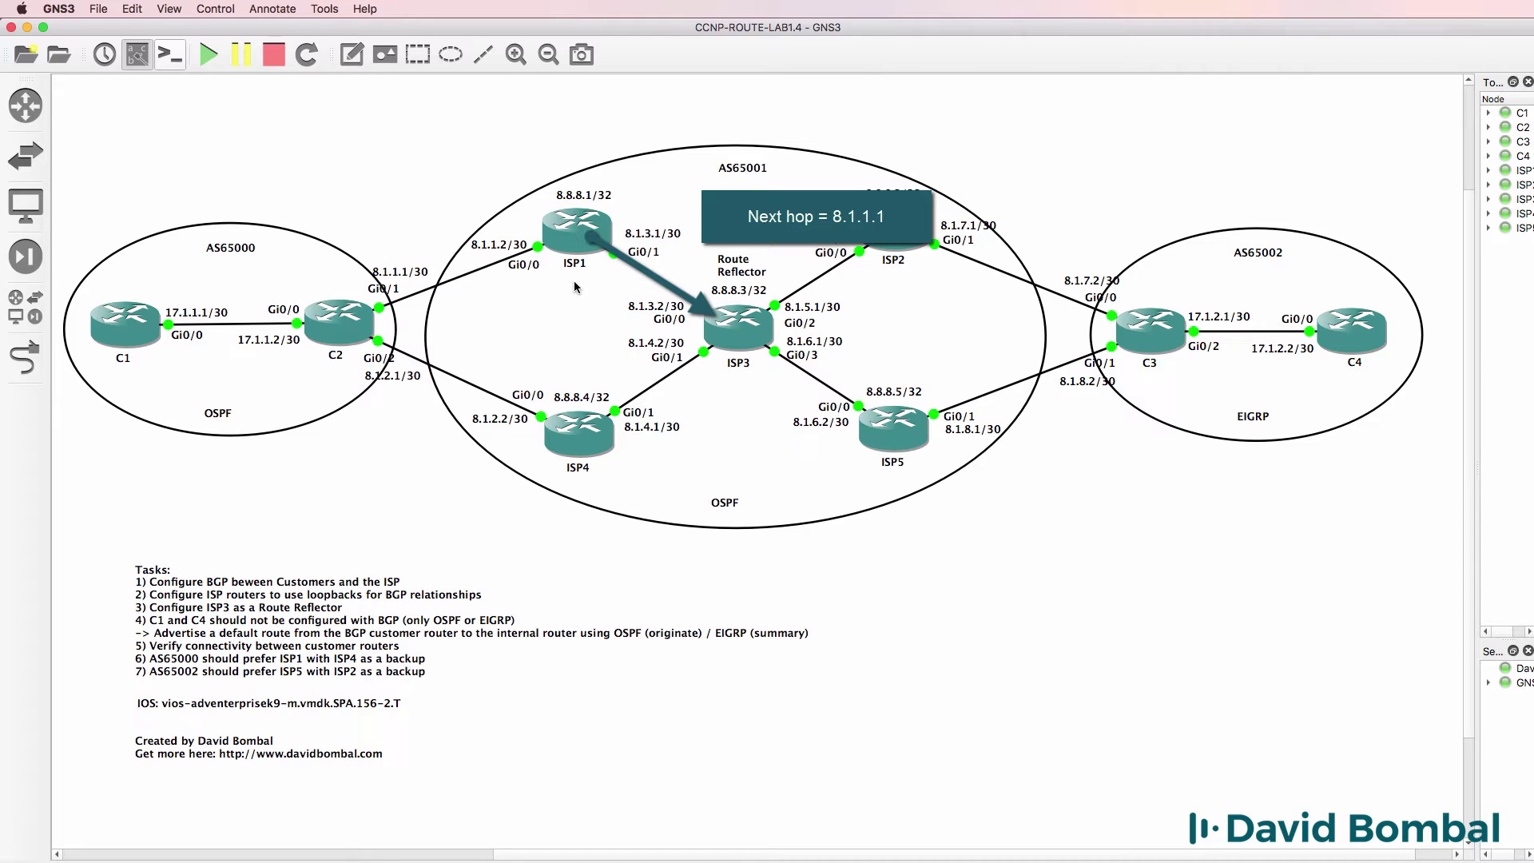
key(super+Tab)
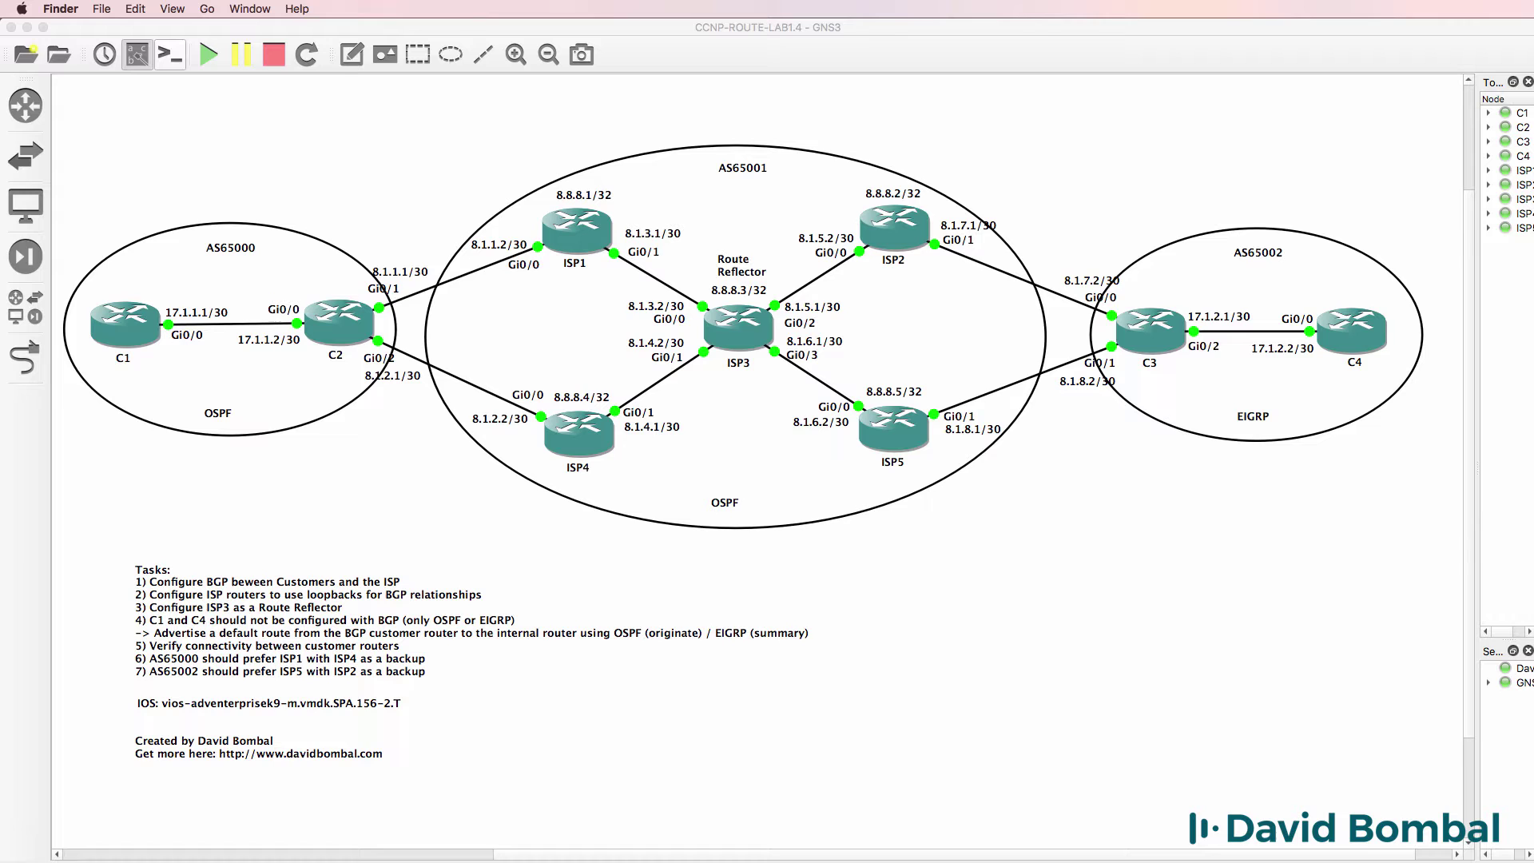
Run 'sh ip bgp' on ISP1 and page through its full BGP table.
click(511, 799)
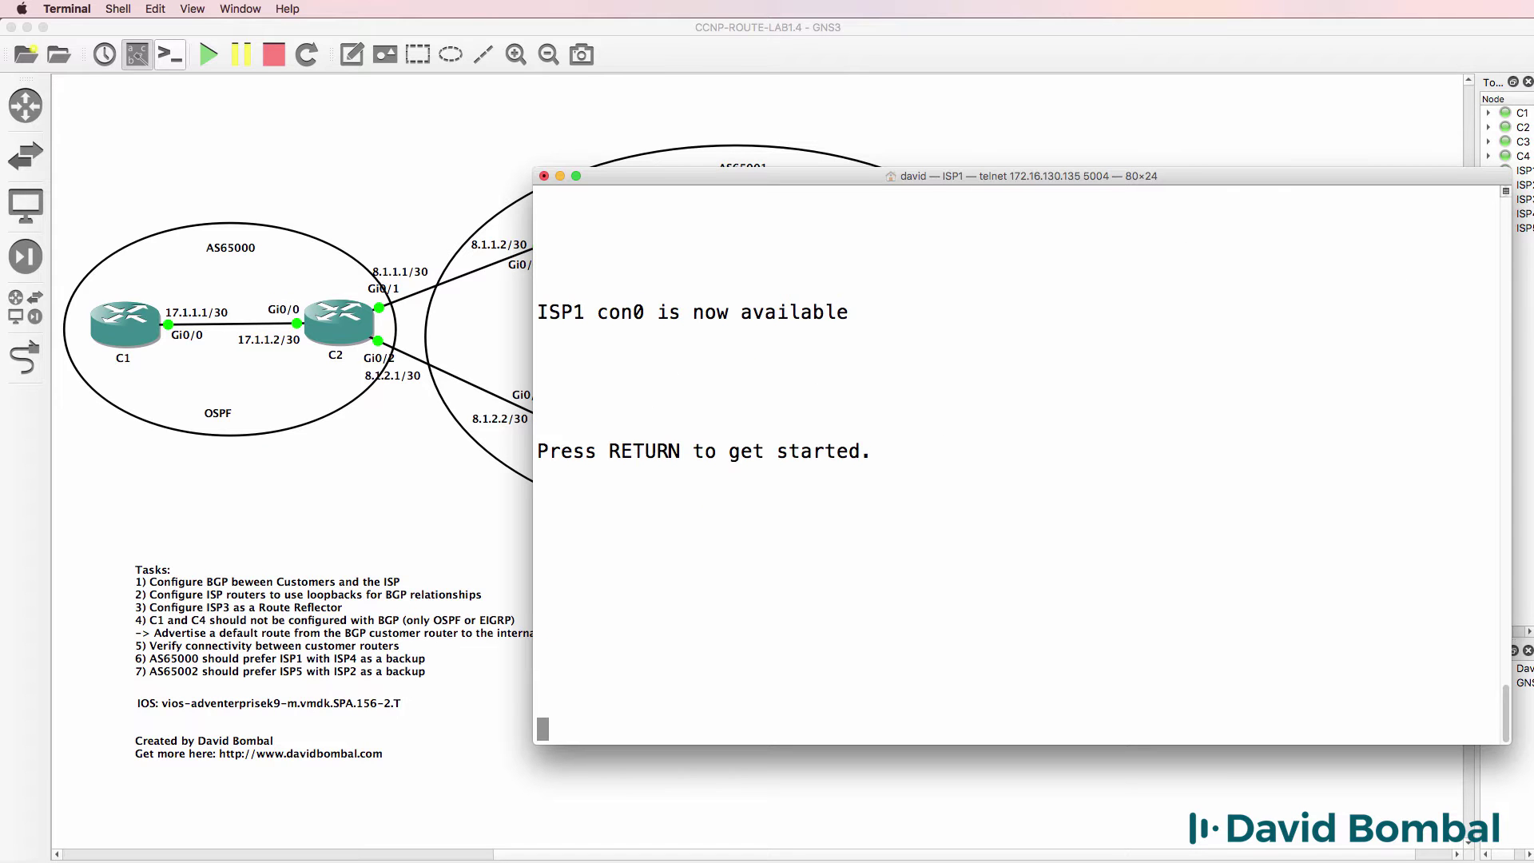
key(Return)
text(sh ip bgp)
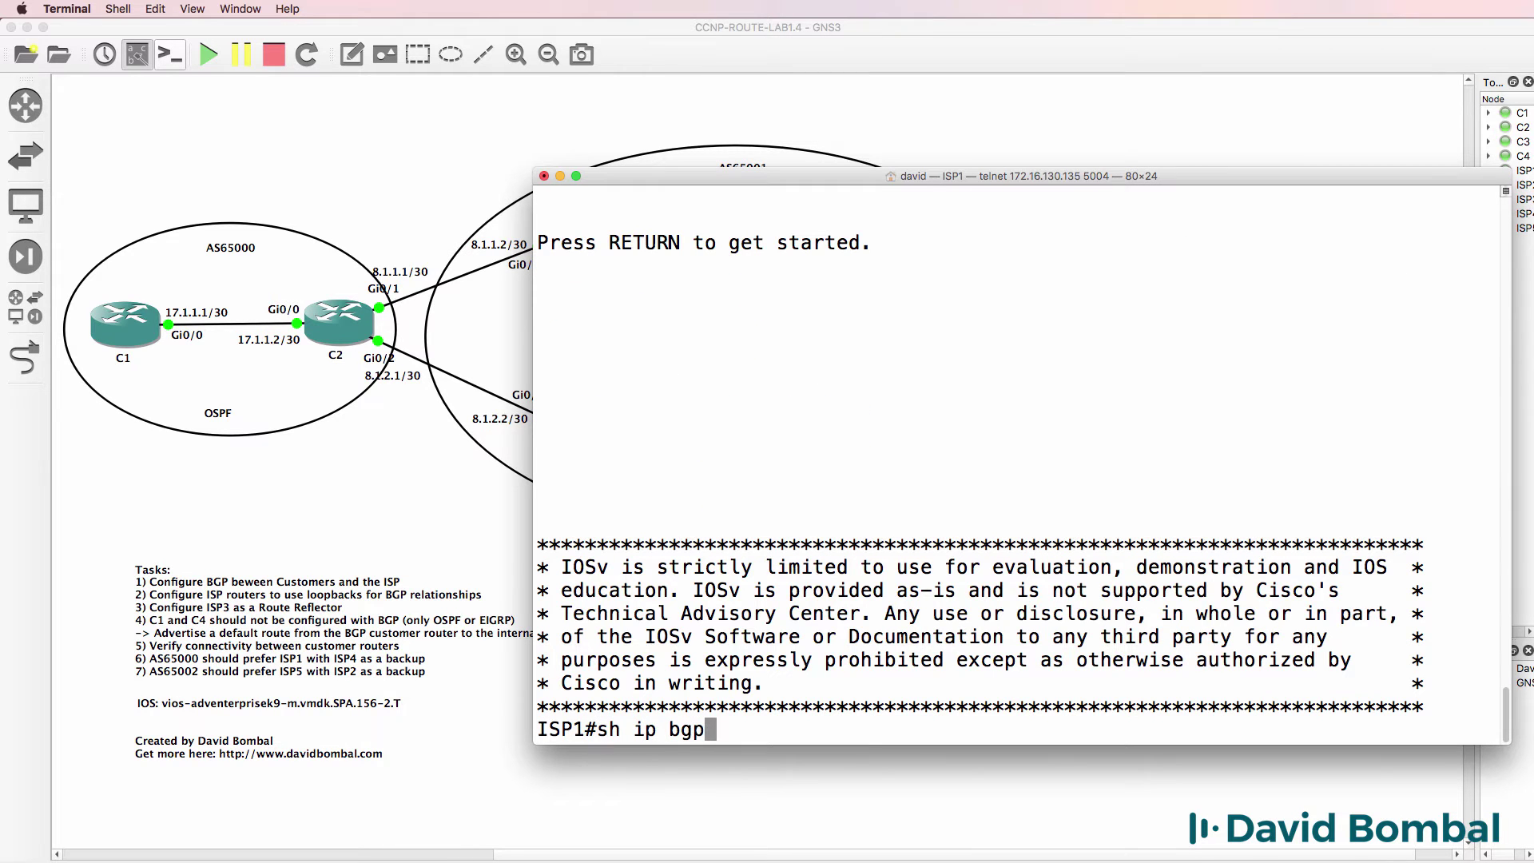
key(Return)
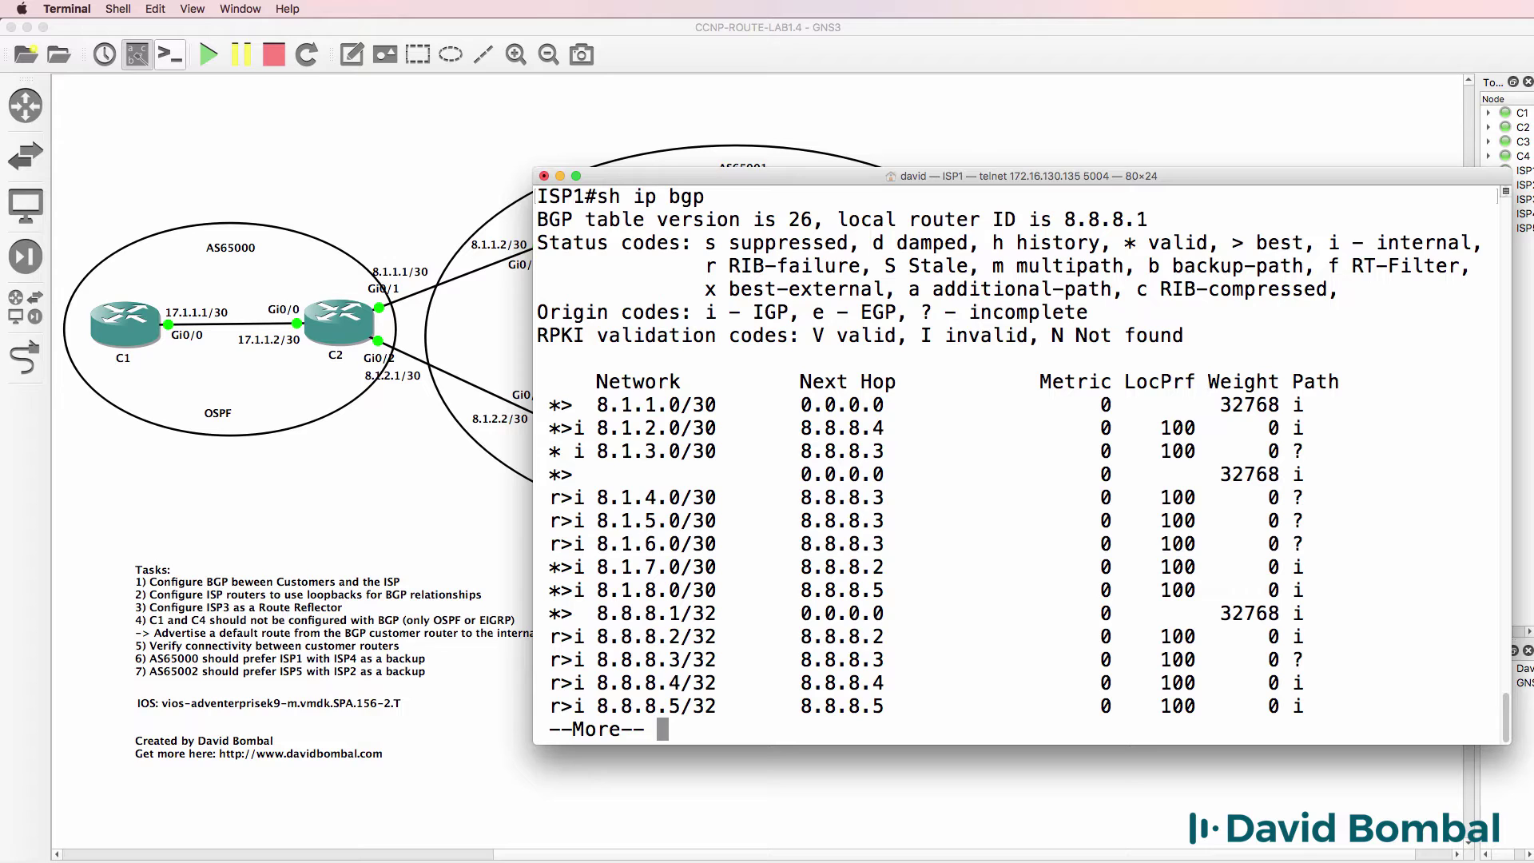
key(space)
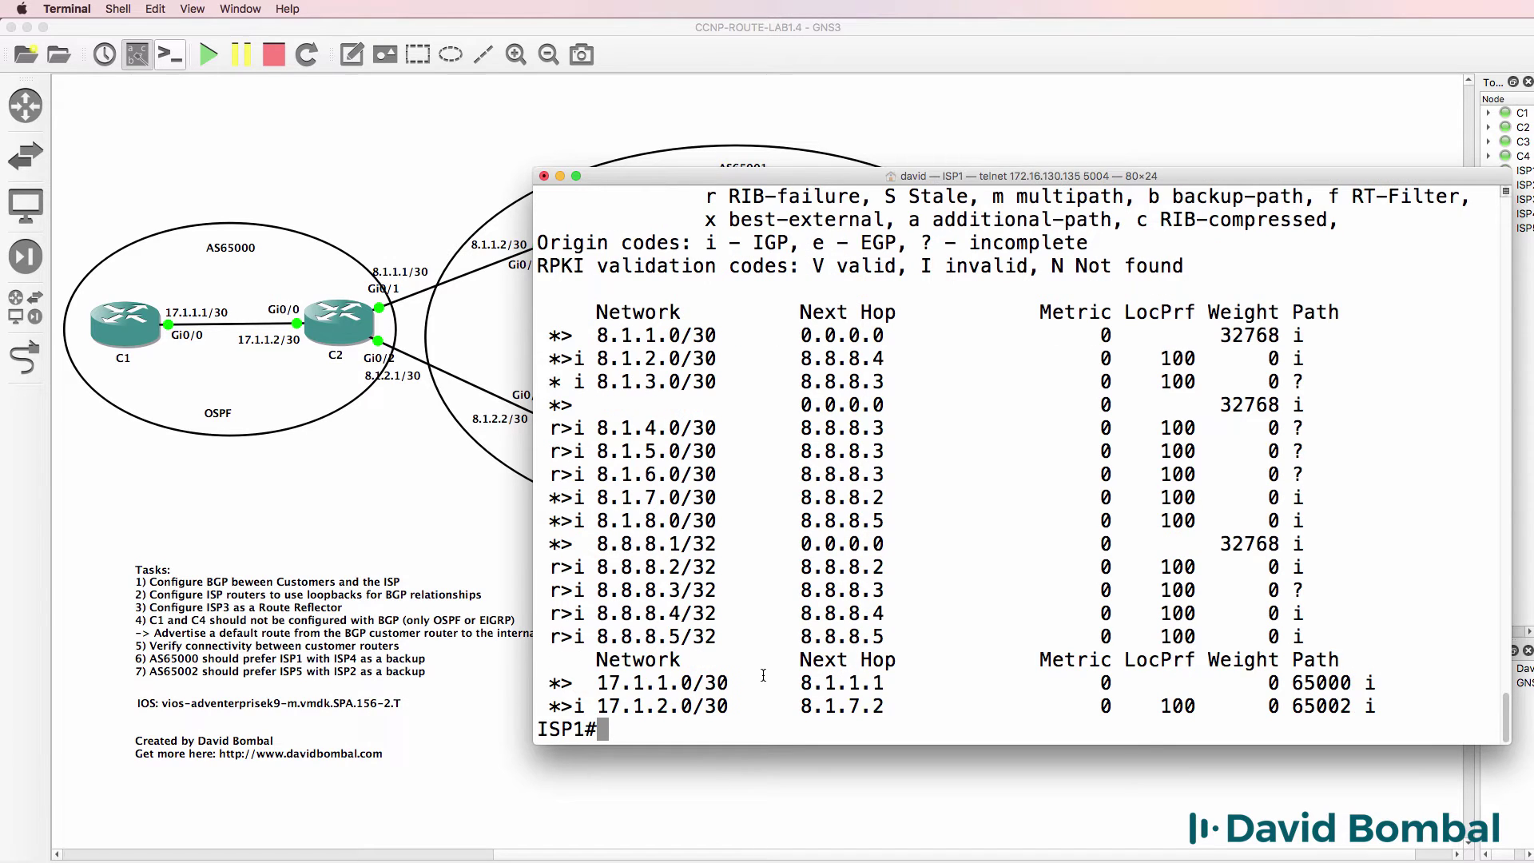
Highlight 17.1.1.0/30 via next hop 8.1.1.1, then shift the console to reveal ISP1, ISP3, ISP4 and the route reflector.
drag(752, 679, 579, 676)
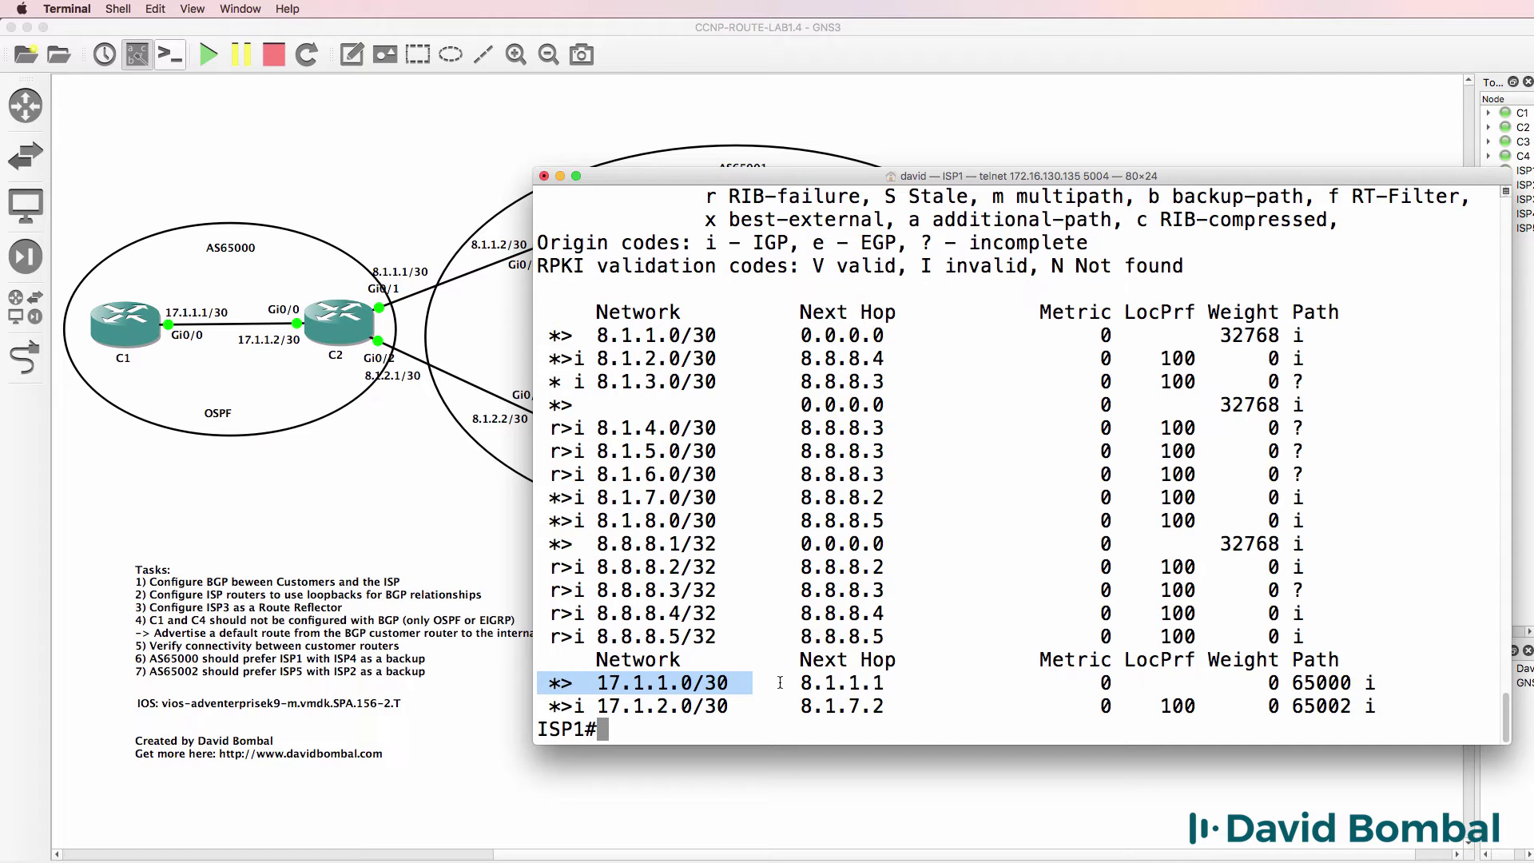
drag(778, 681, 932, 681)
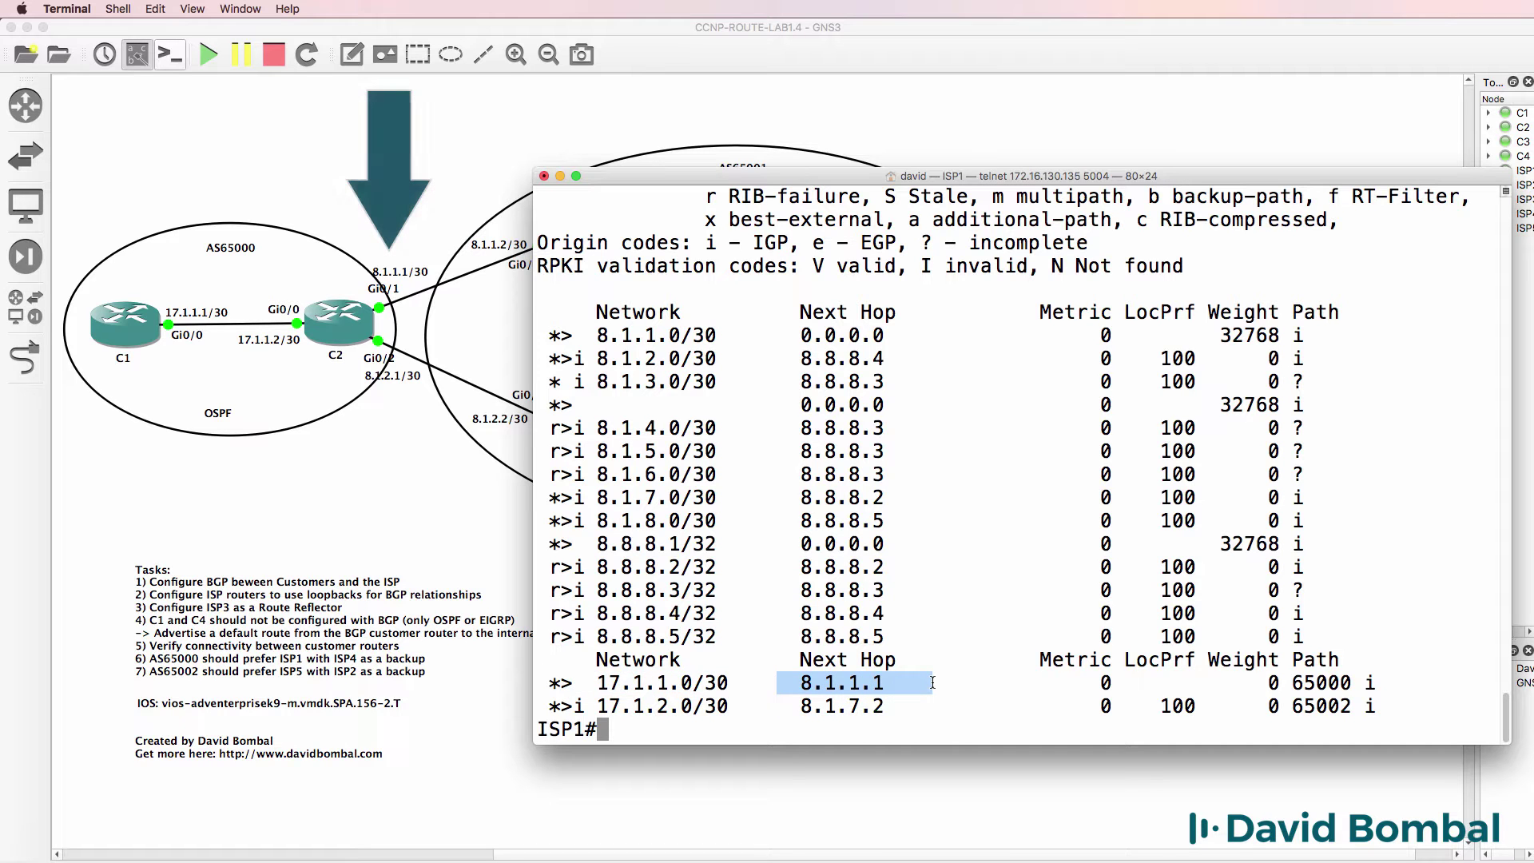
drag(734, 177, 951, 173)
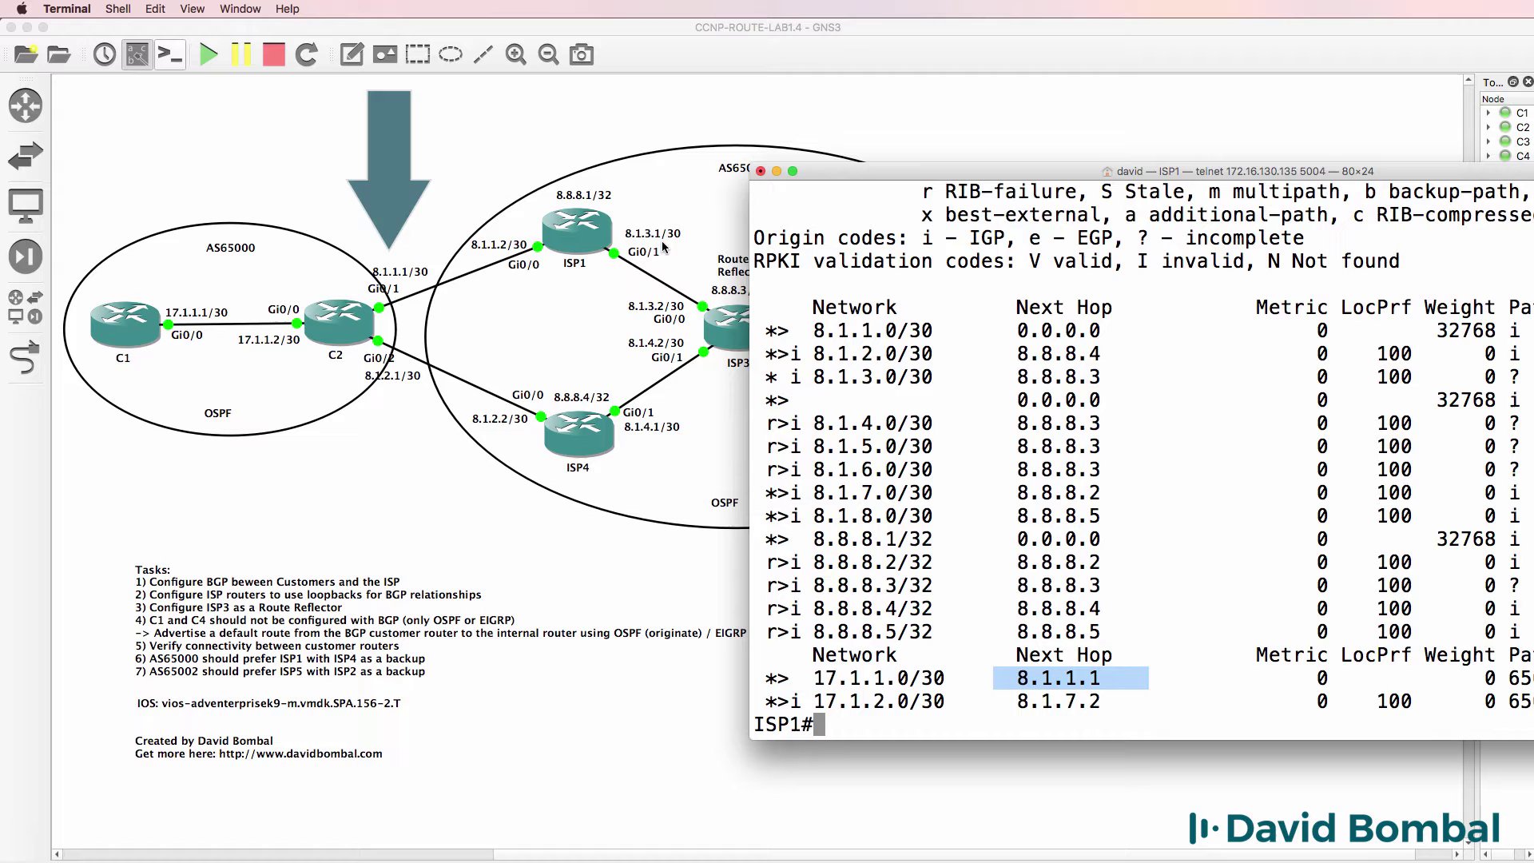
drag(1095, 170, 1155, 170)
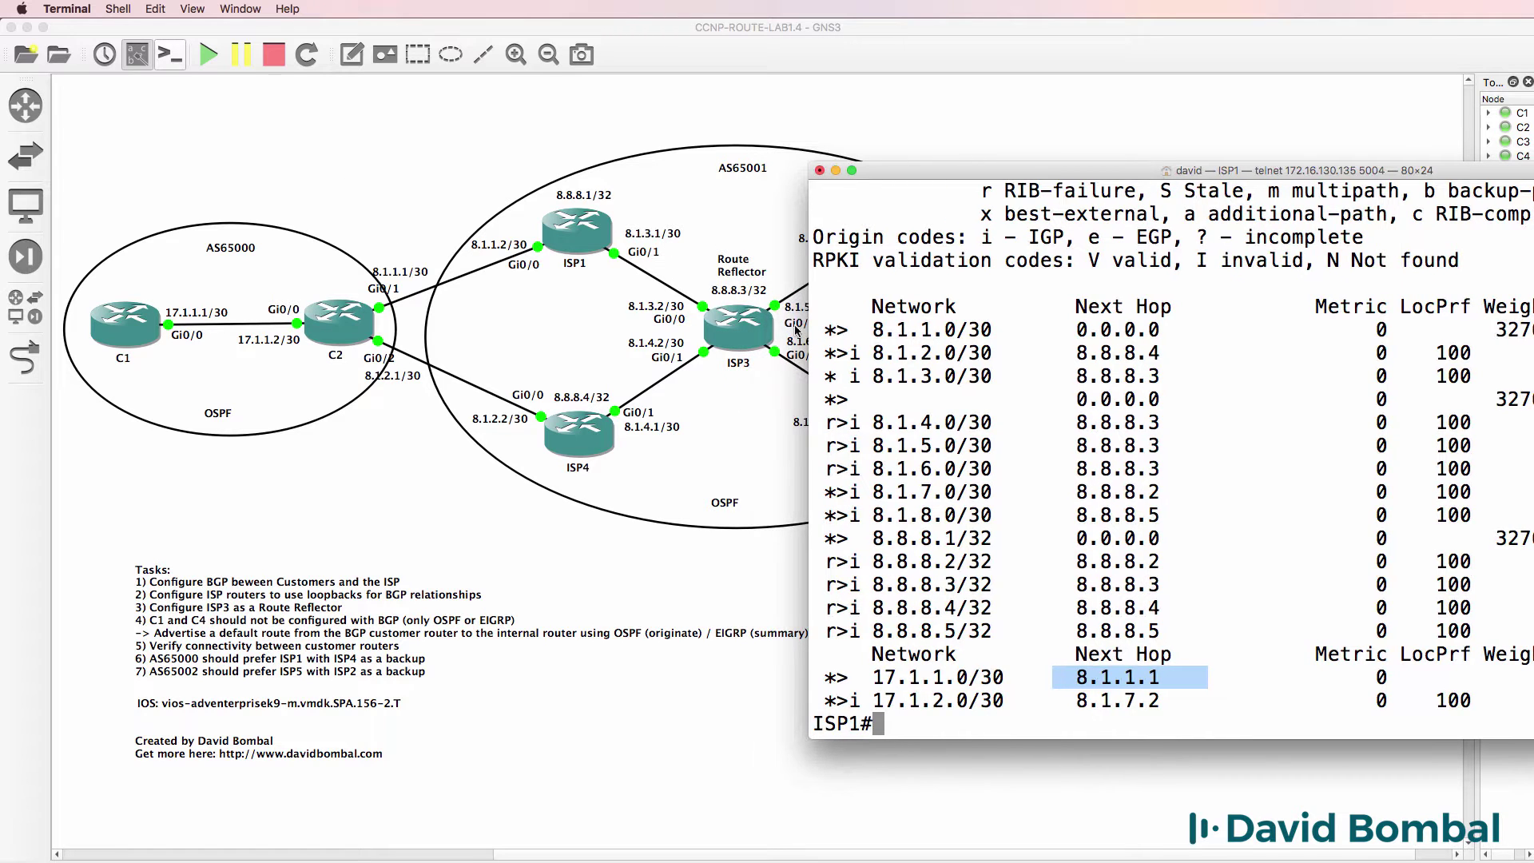
Run 'sh ip bgp' on ISP3 and highlight next hops 8.1.1.1 and 8.1.2.1, then return to the topology.
double_click(743, 332)
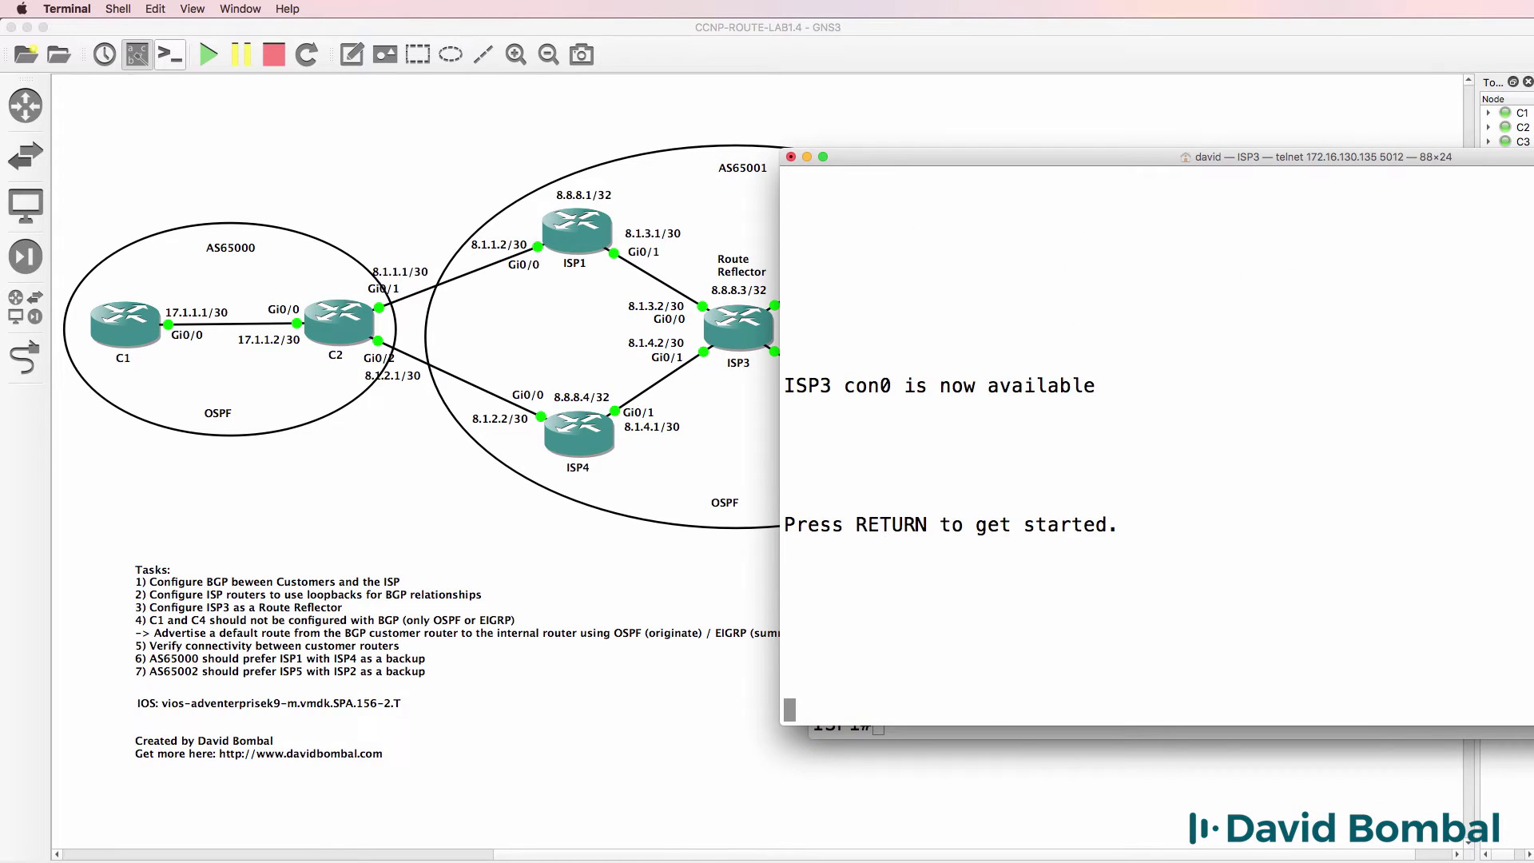
key(Return)
text(sh ip bgp)
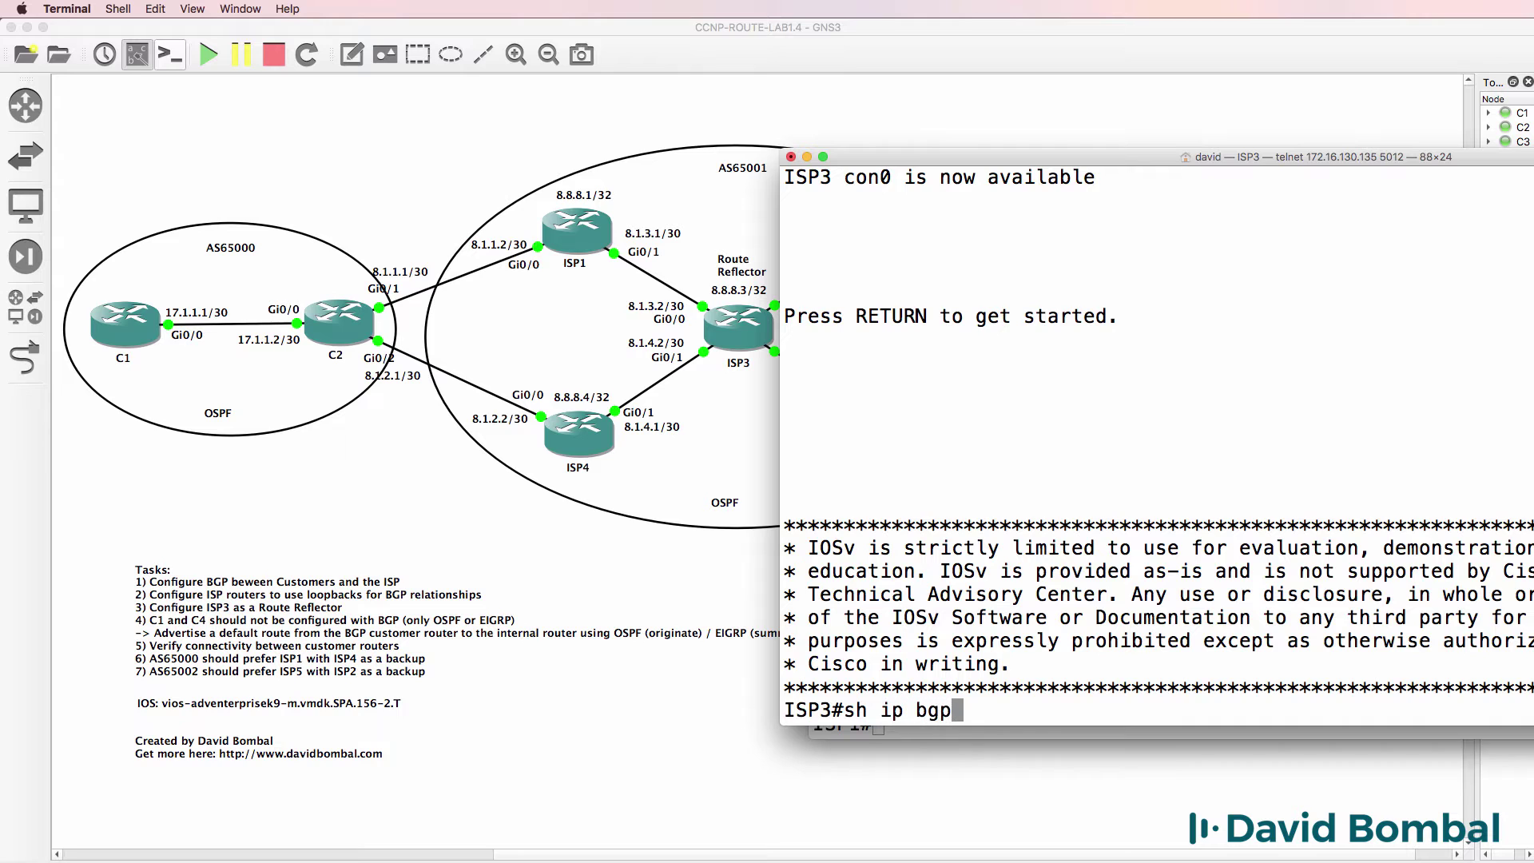
key(Return)
key(space)
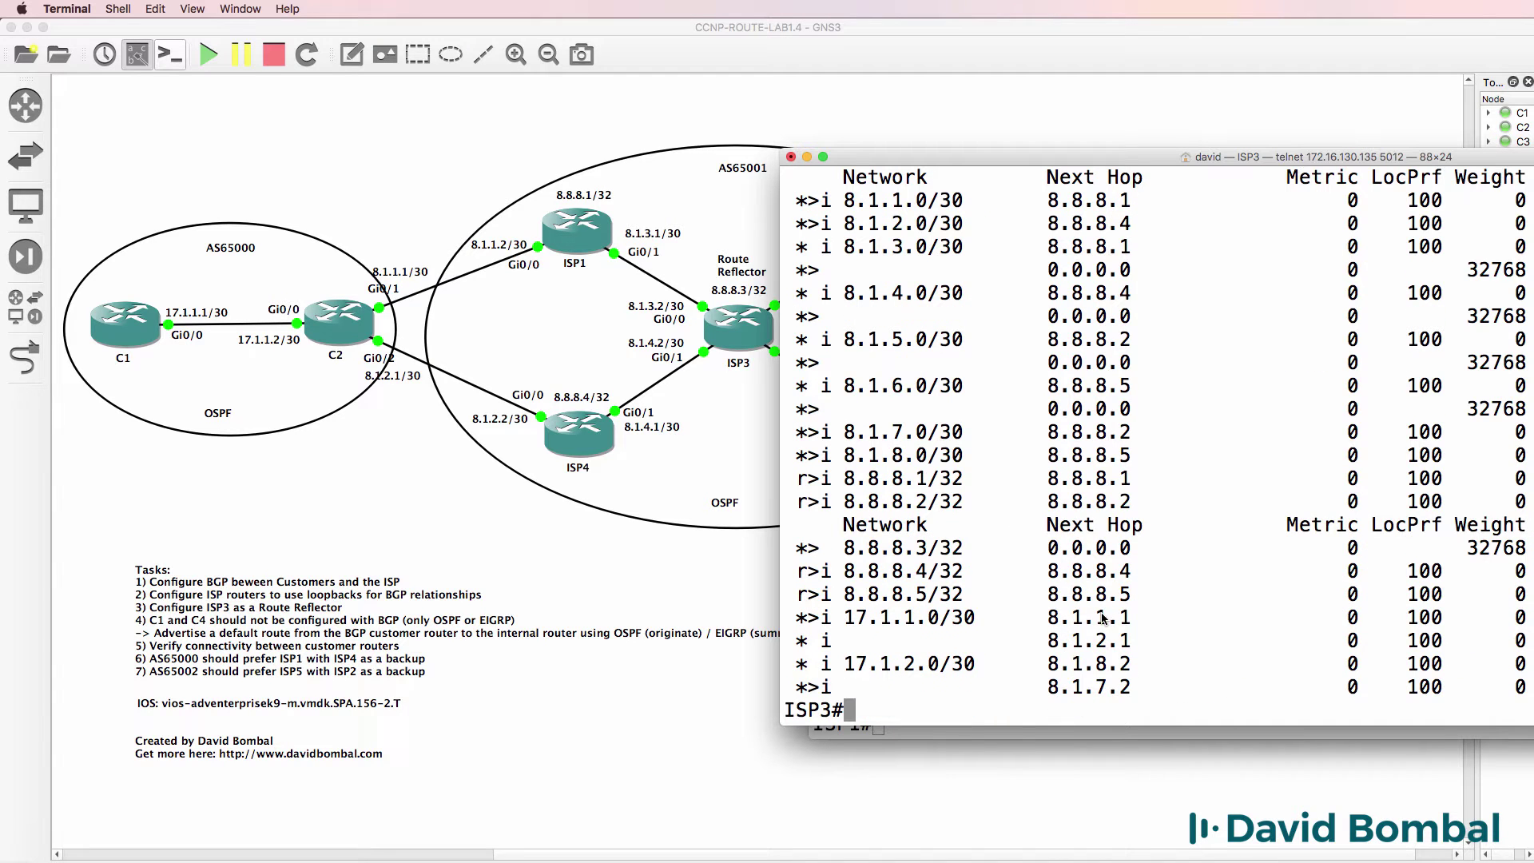
drag(1144, 611, 1050, 621)
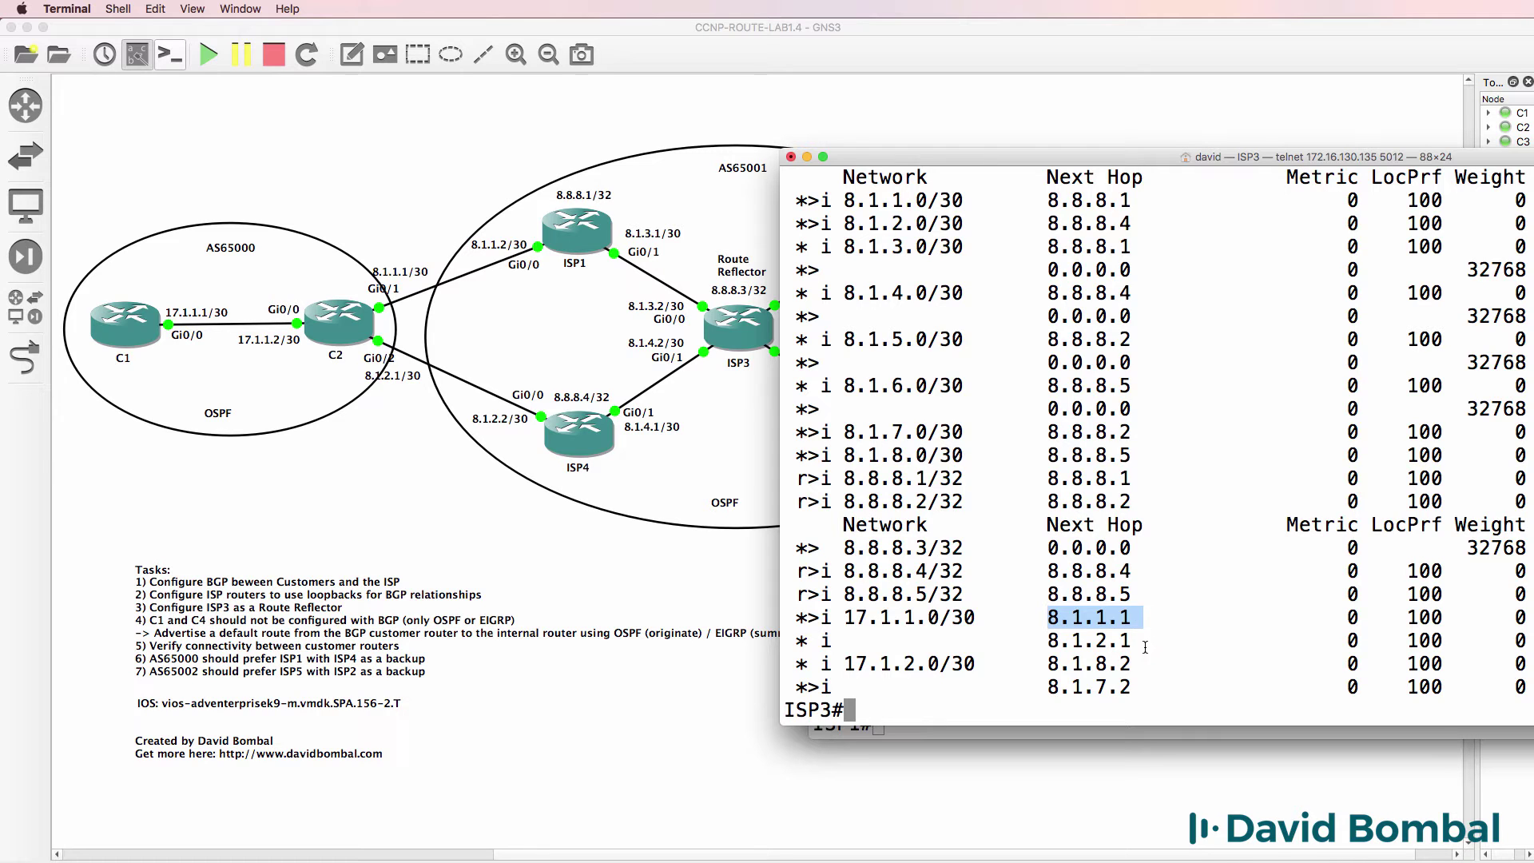
drag(1144, 647, 1021, 647)
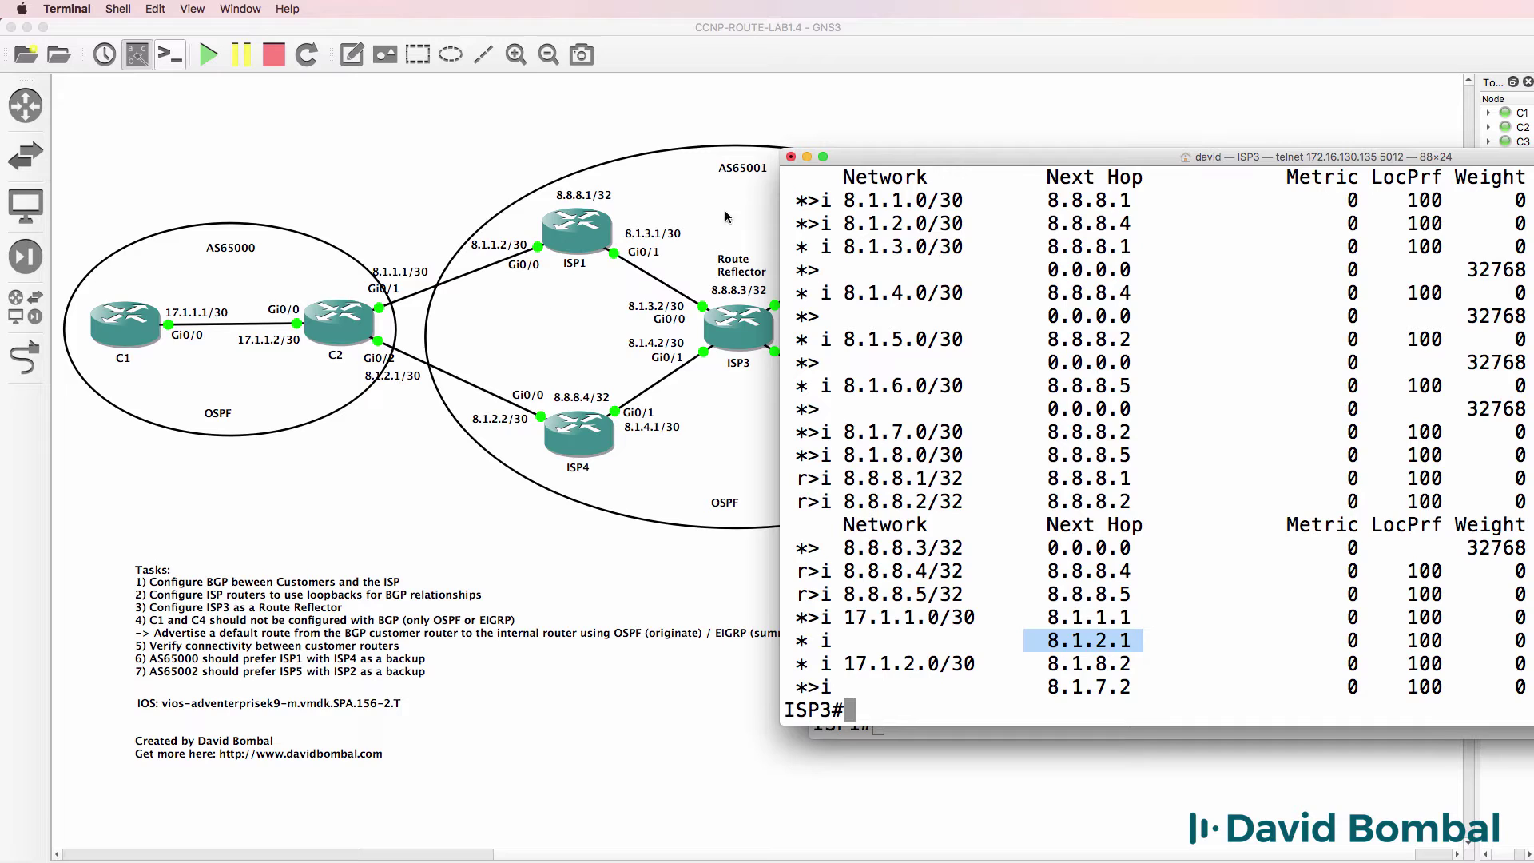
click(910, 34)
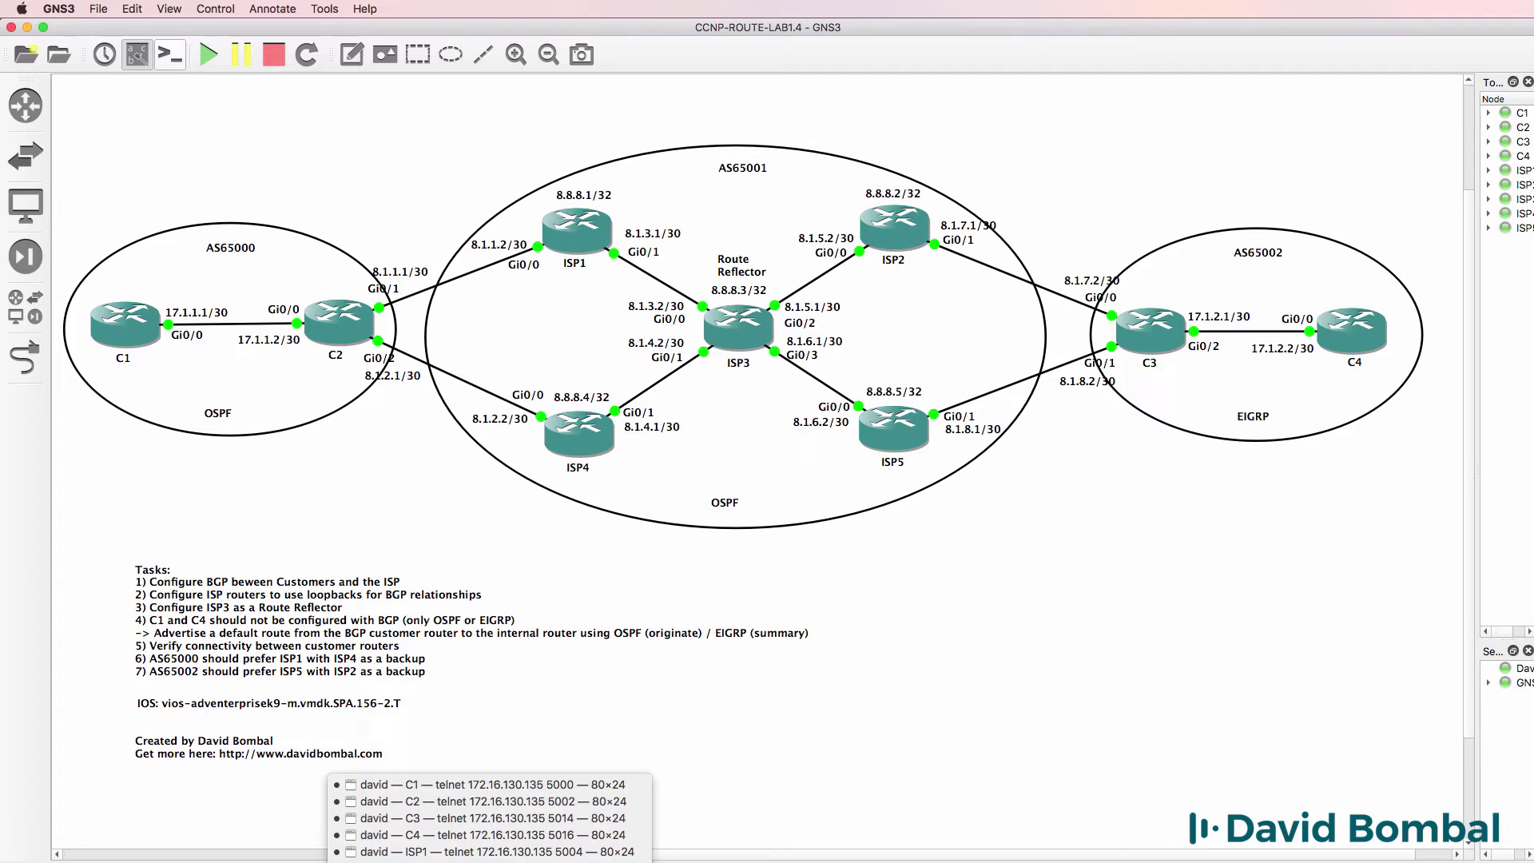
Run 'sh ip bgp' on ISP2, highlight 17.1.1.0/30 via next hop 8.1.1.1, then return to the topology.
key(Return)
text(sh ip bgp)
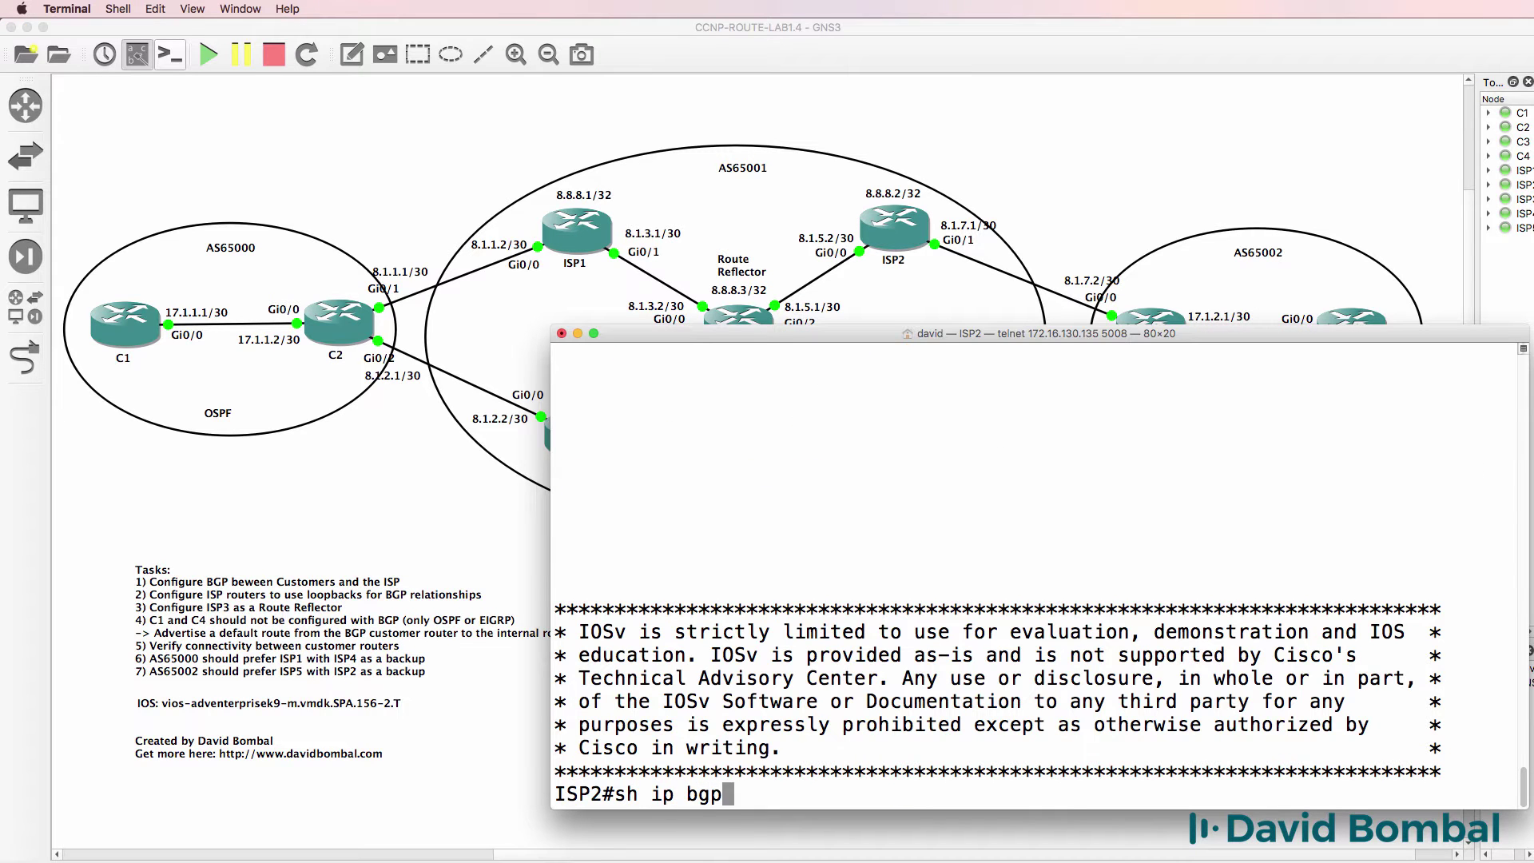
key(Return)
key(space)
drag(763, 759, 552, 751)
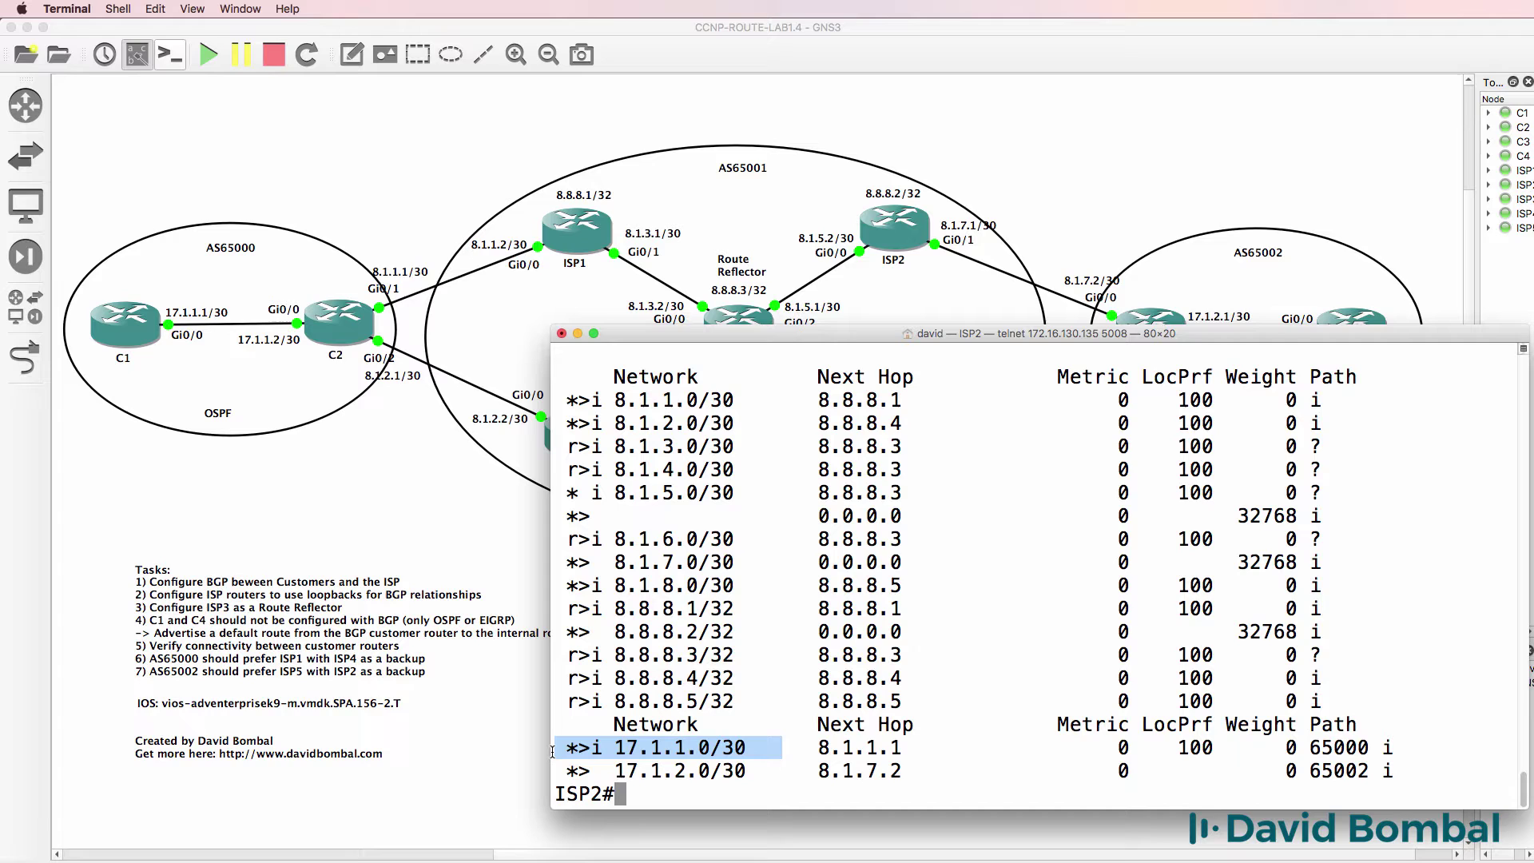
drag(808, 747, 905, 749)
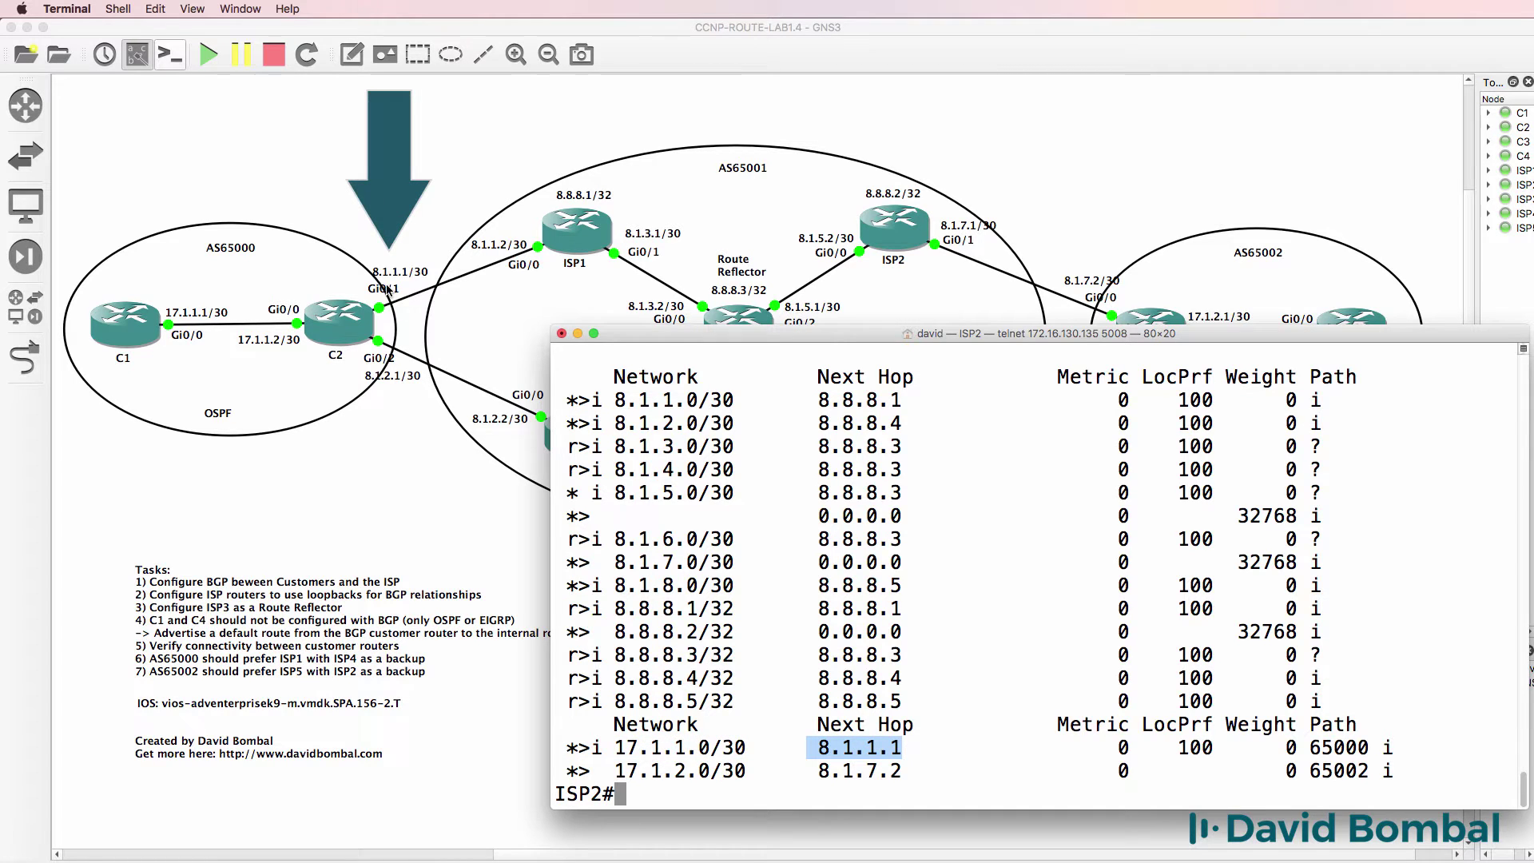
click(1057, 56)
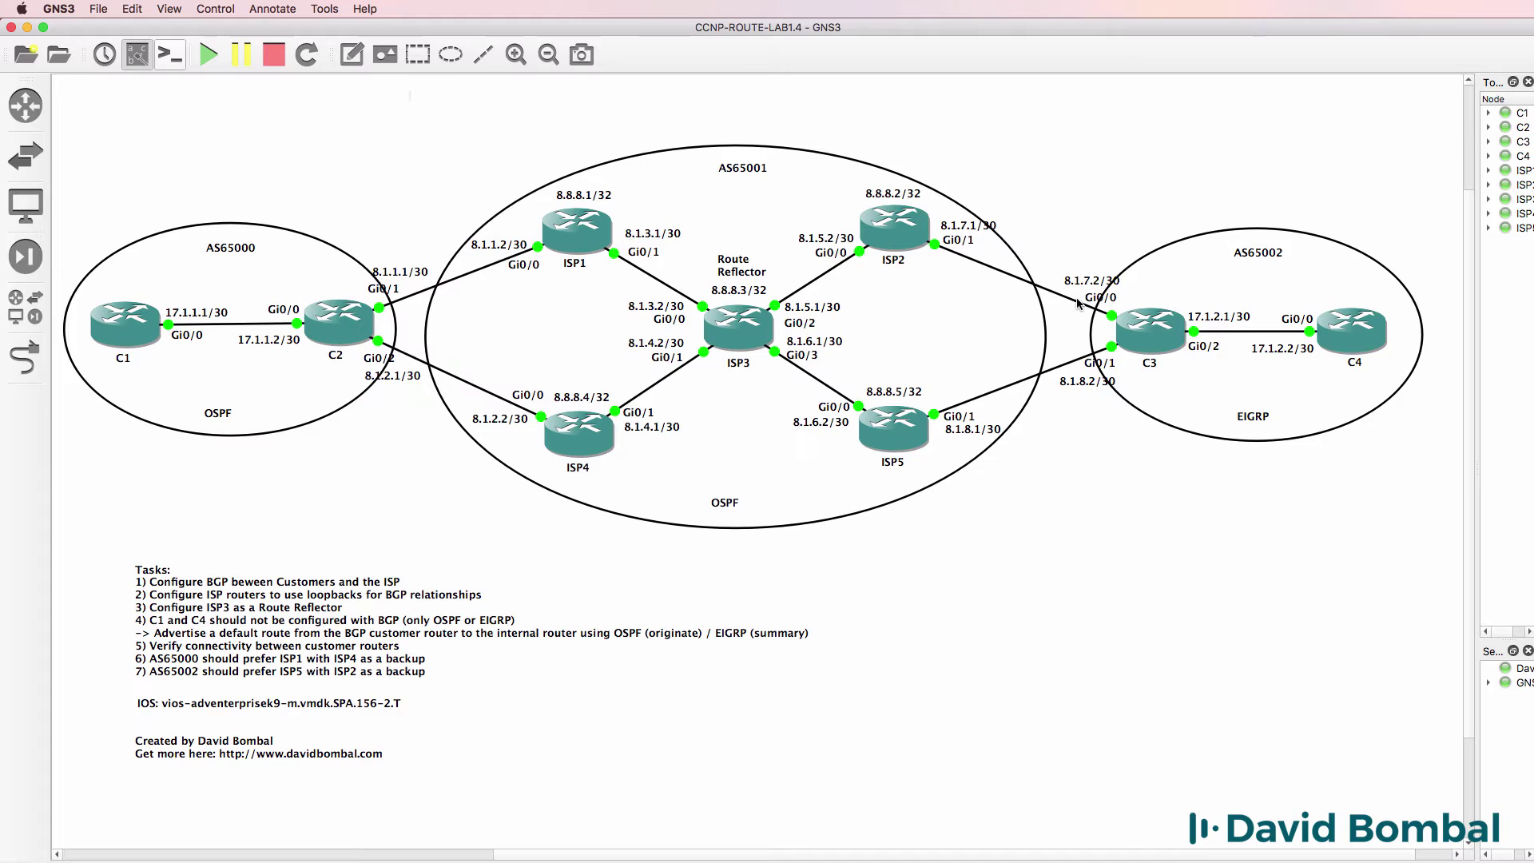
Open C3's console, run 'sh ip bgp', and highlight best next hop 8.1.8.1 for 17.1.1.0/30.
double_click(1154, 348)
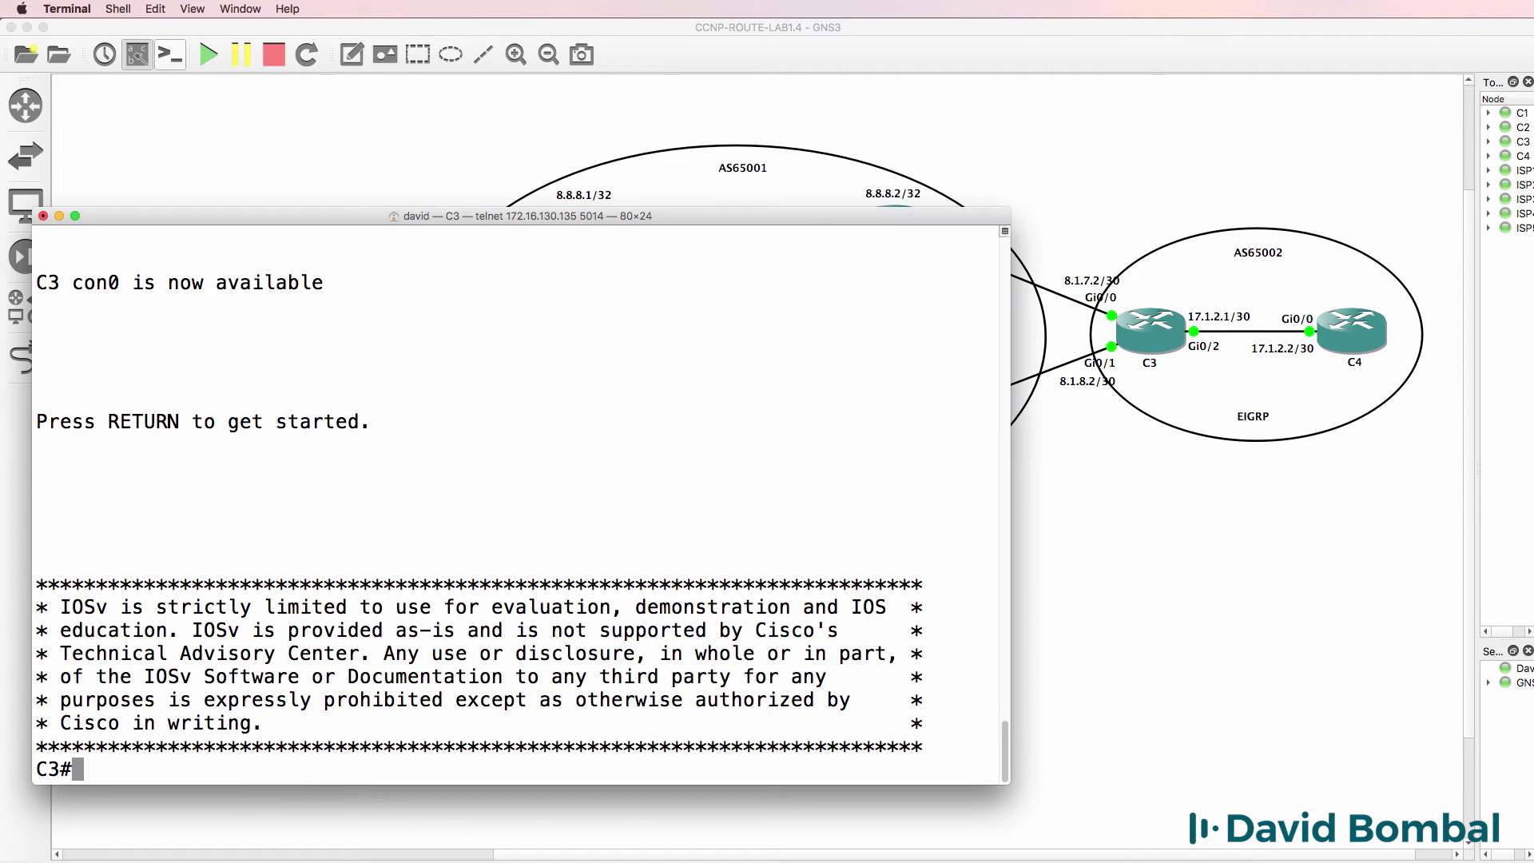
text(sh ip bgp)
key(Return)
key(space)
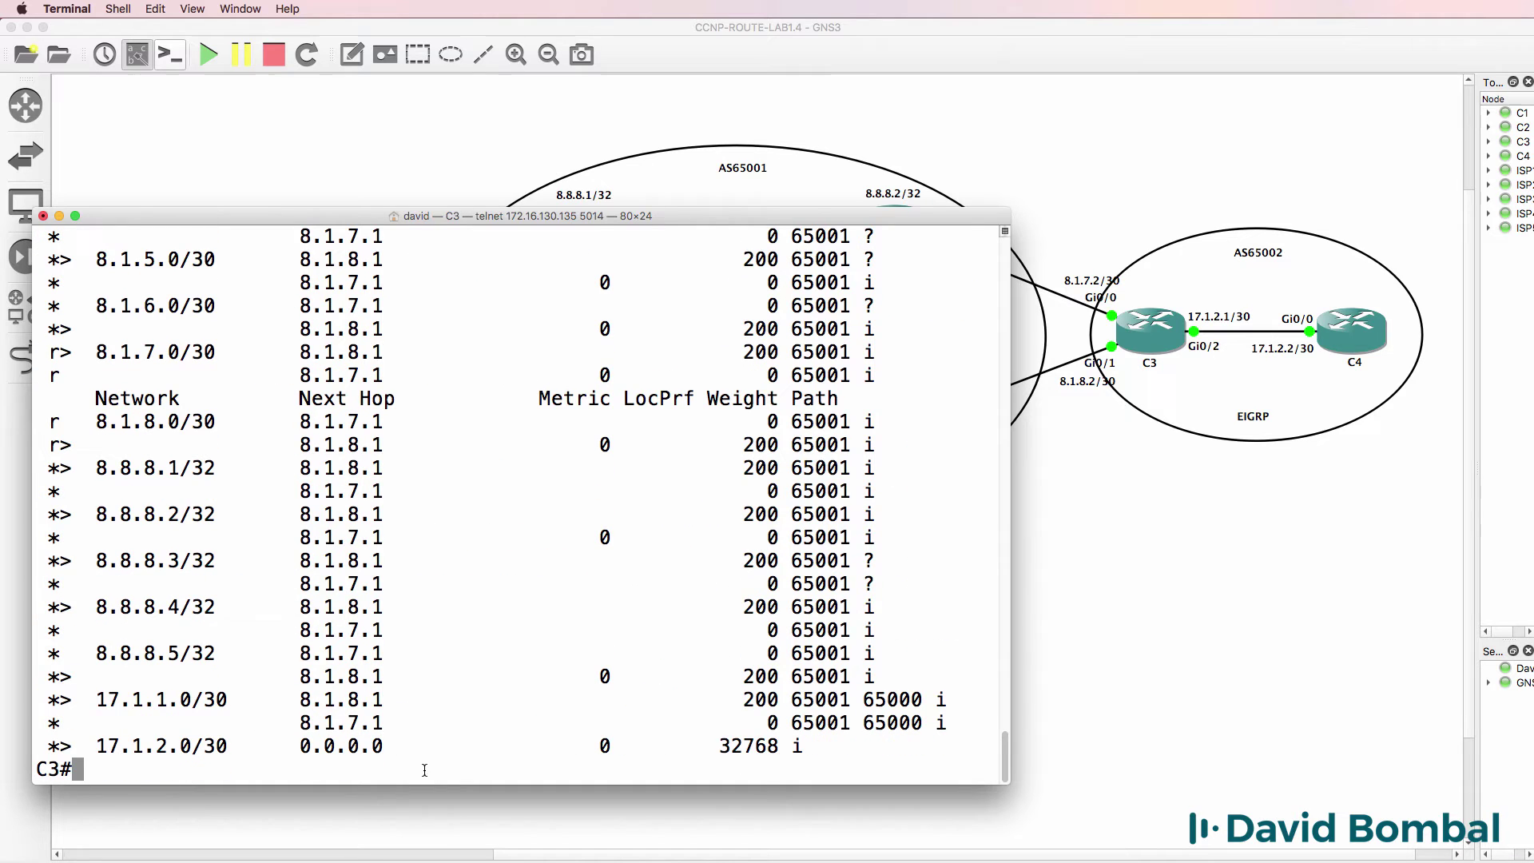
drag(401, 704, 274, 690)
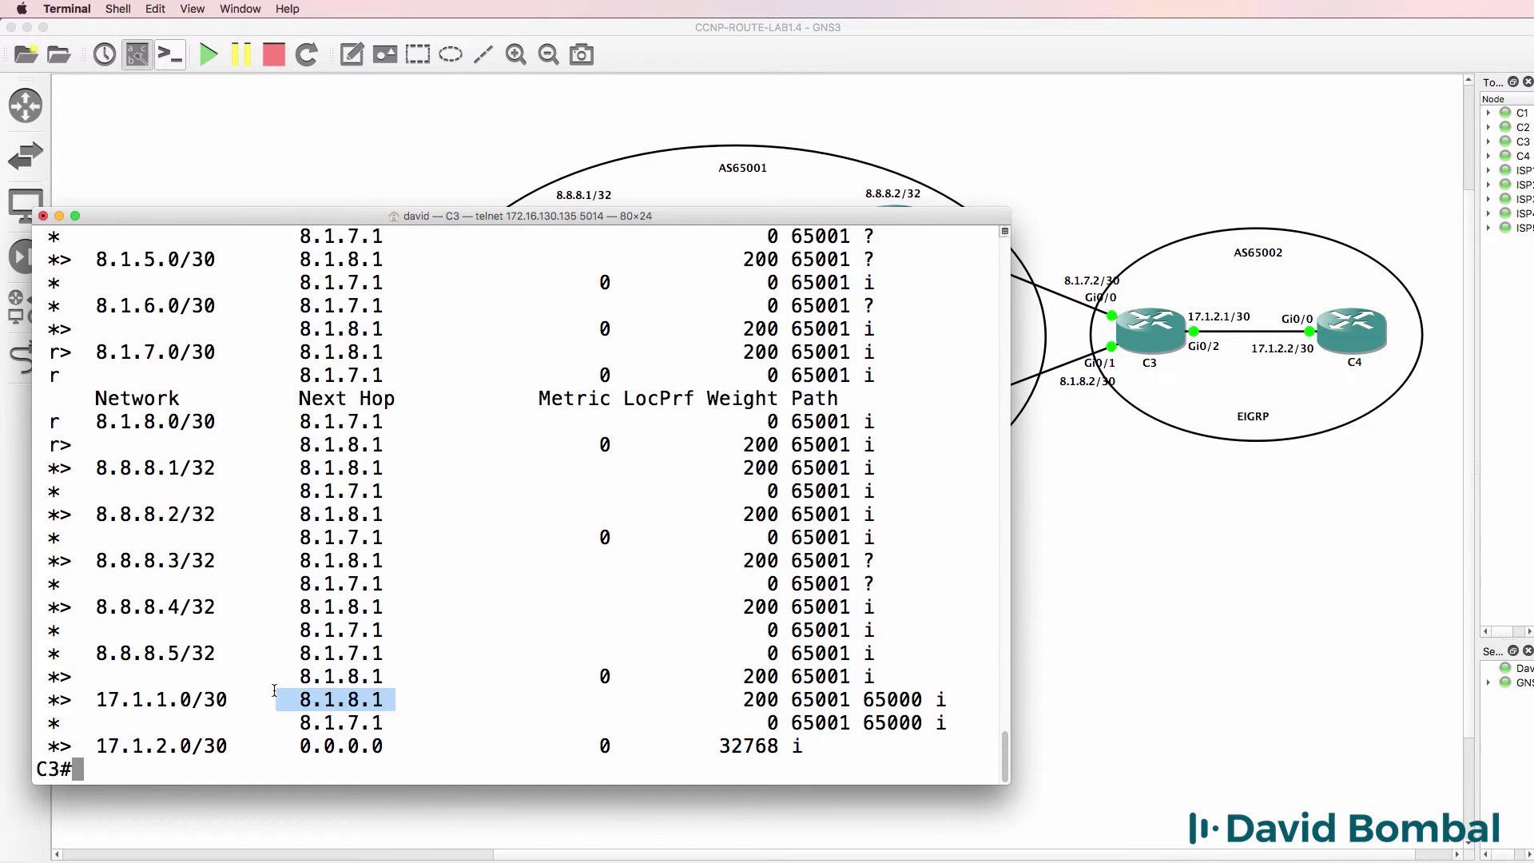
click(880, 209)
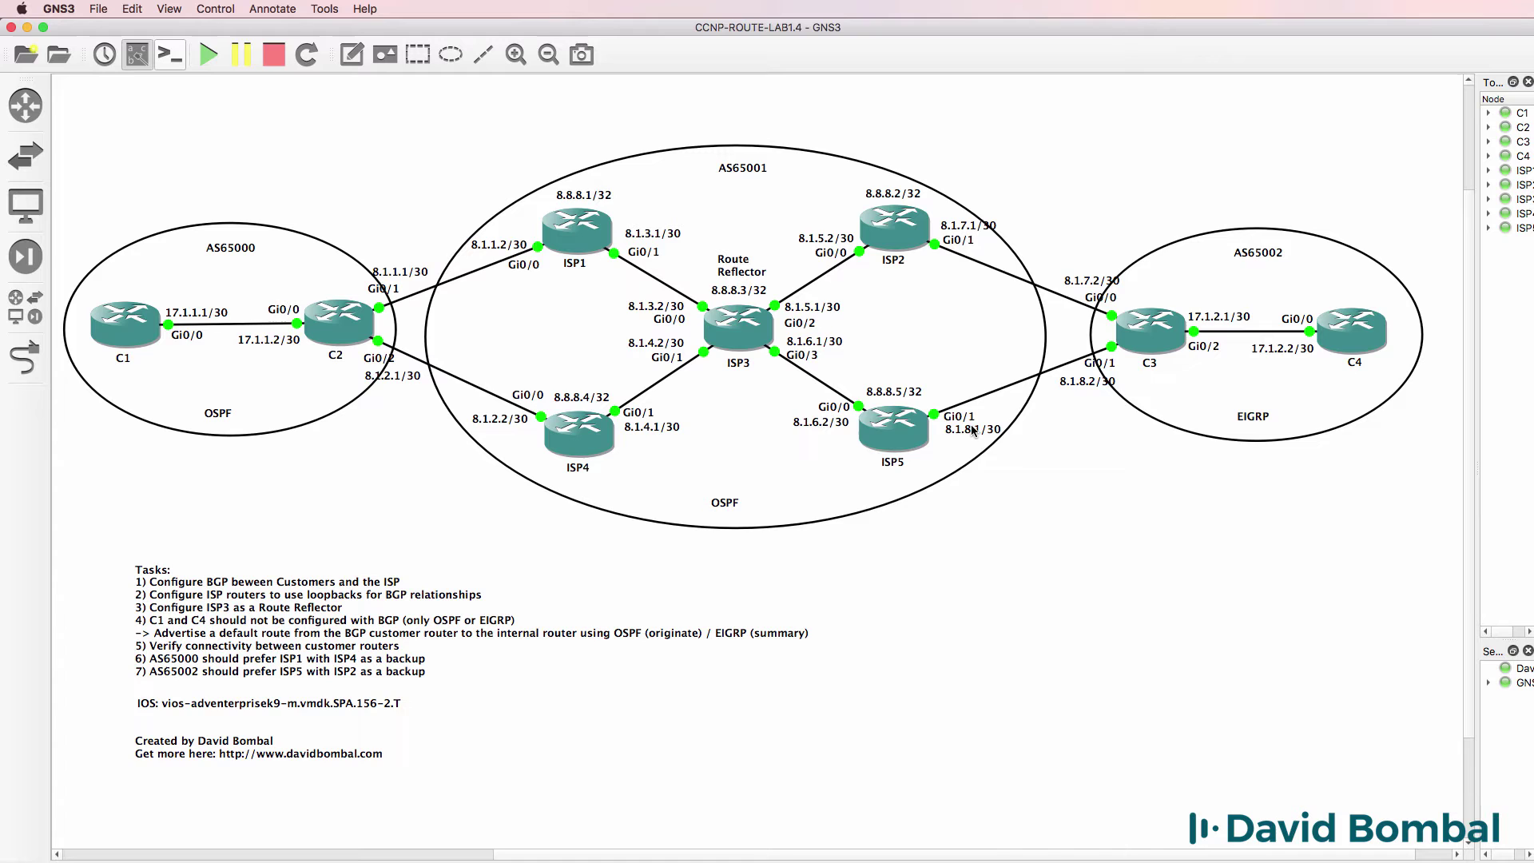
Bring C3's console back, highlight the backup next hop 8.1.7.1, then show the topology again.
right_click(490, 859)
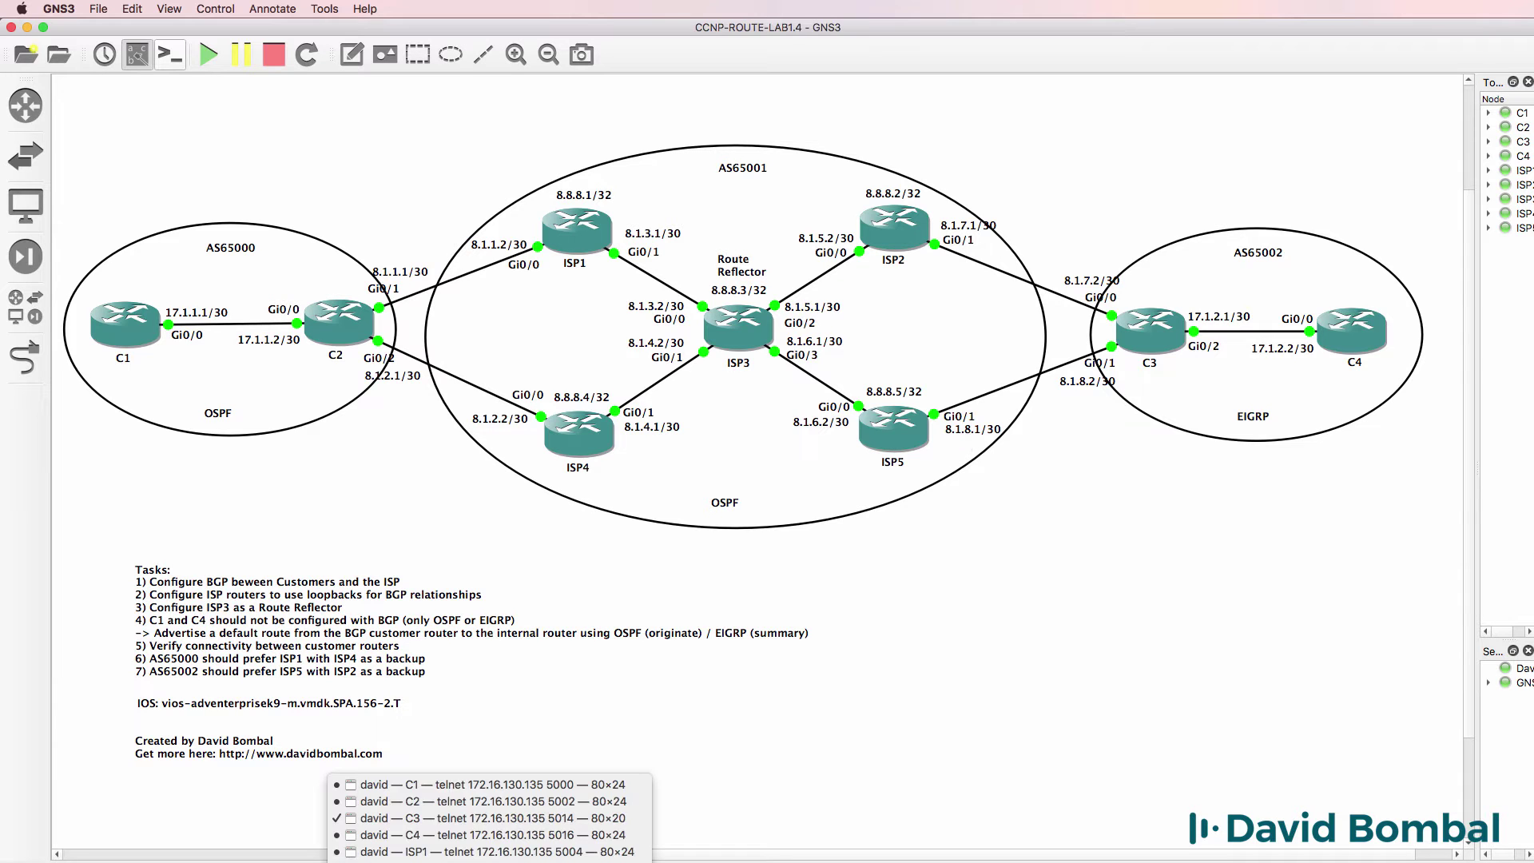
click(451, 819)
drag(407, 722, 259, 725)
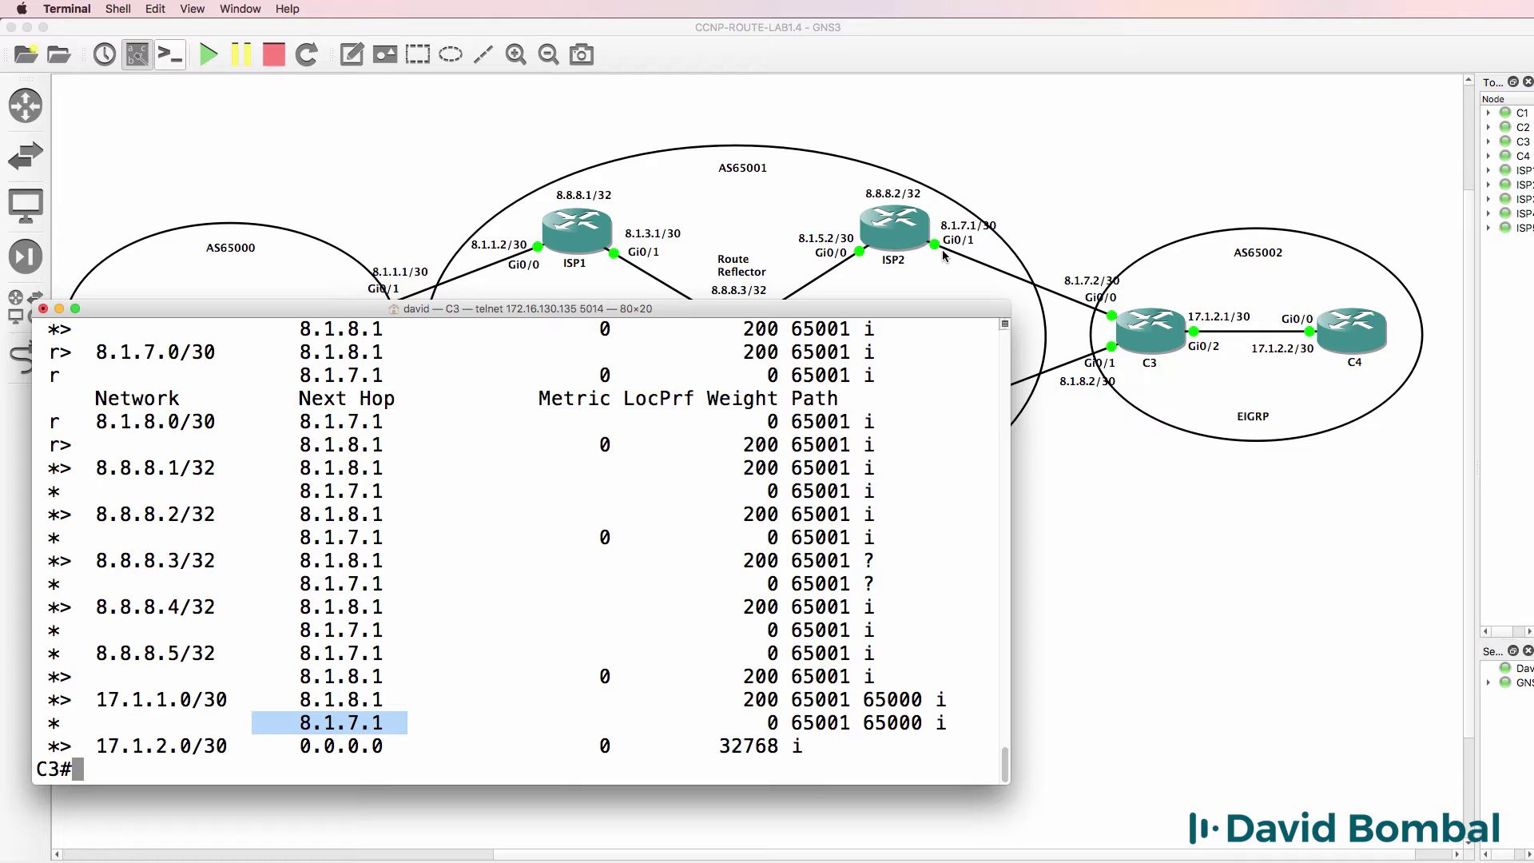
click(936, 65)
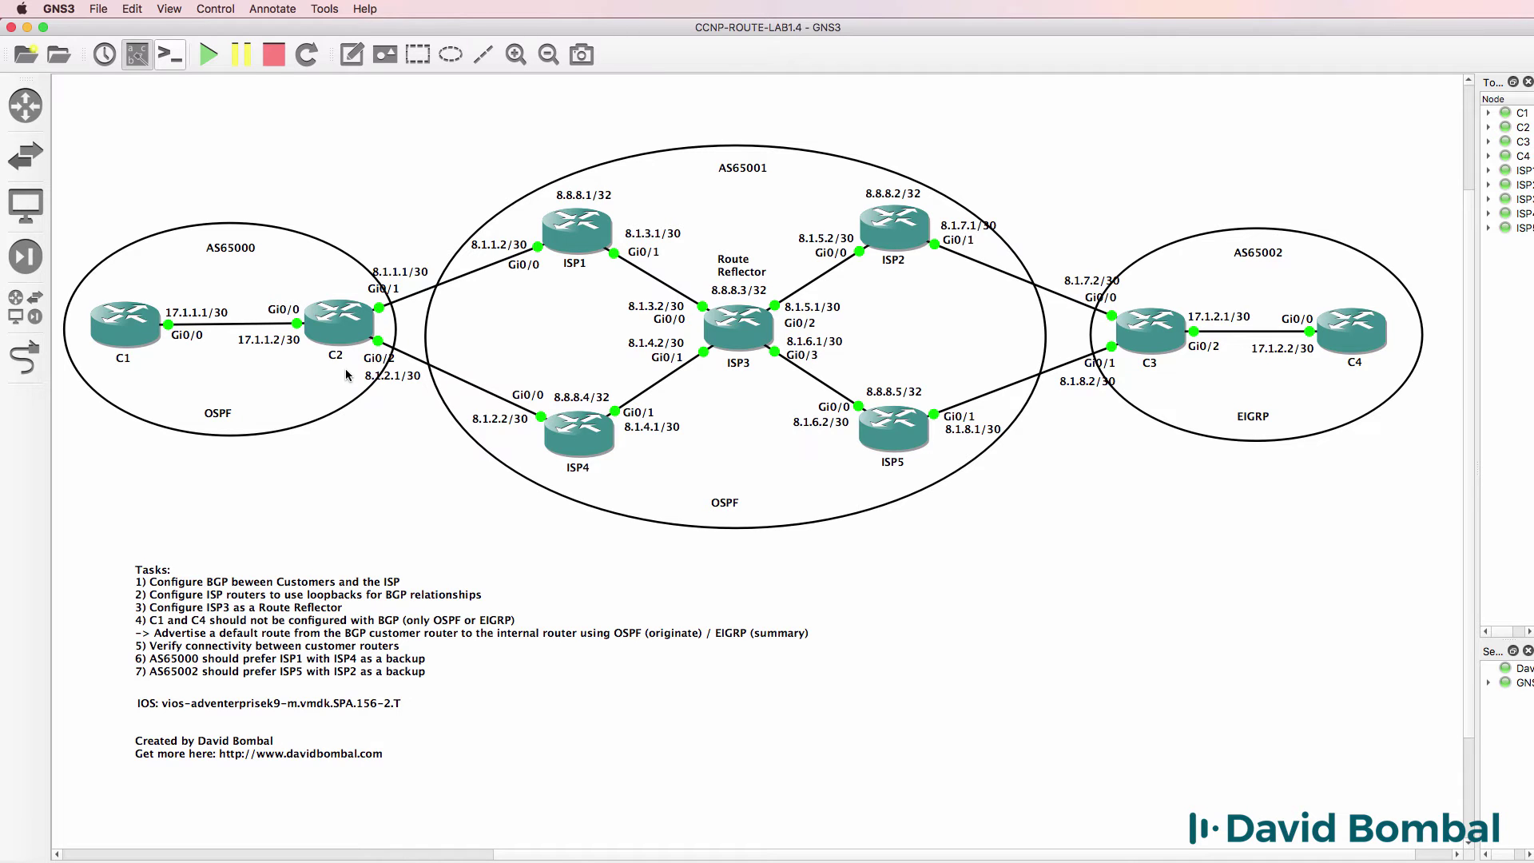
From ISP3, ping 8.1.1.1 and then 8.1.2.1.
text(ng 8.1.1.1)
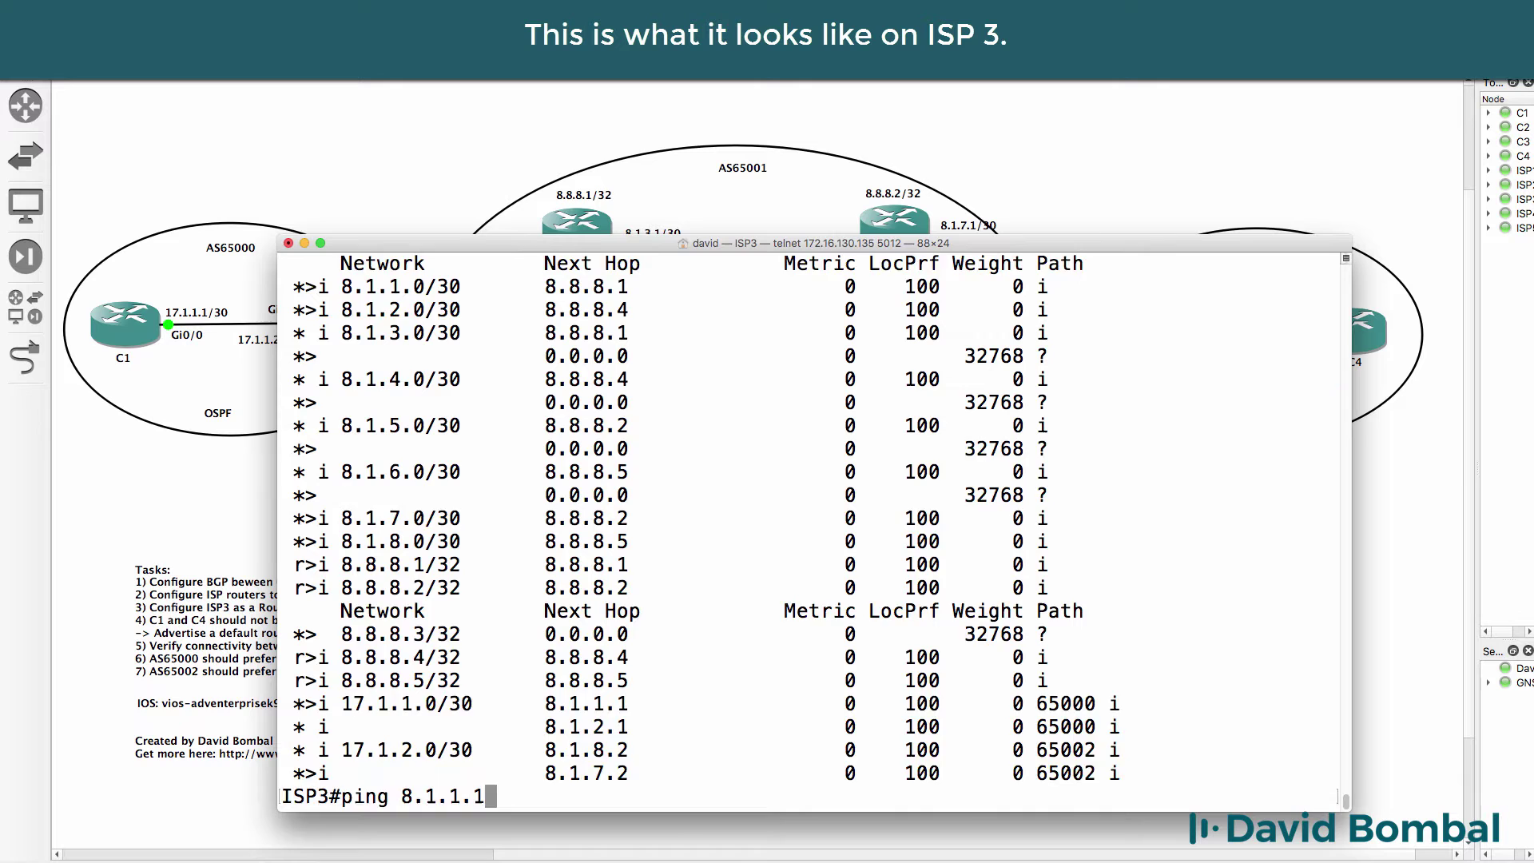
key(Return)
drag(712, 238, 726, 361)
key(Up)
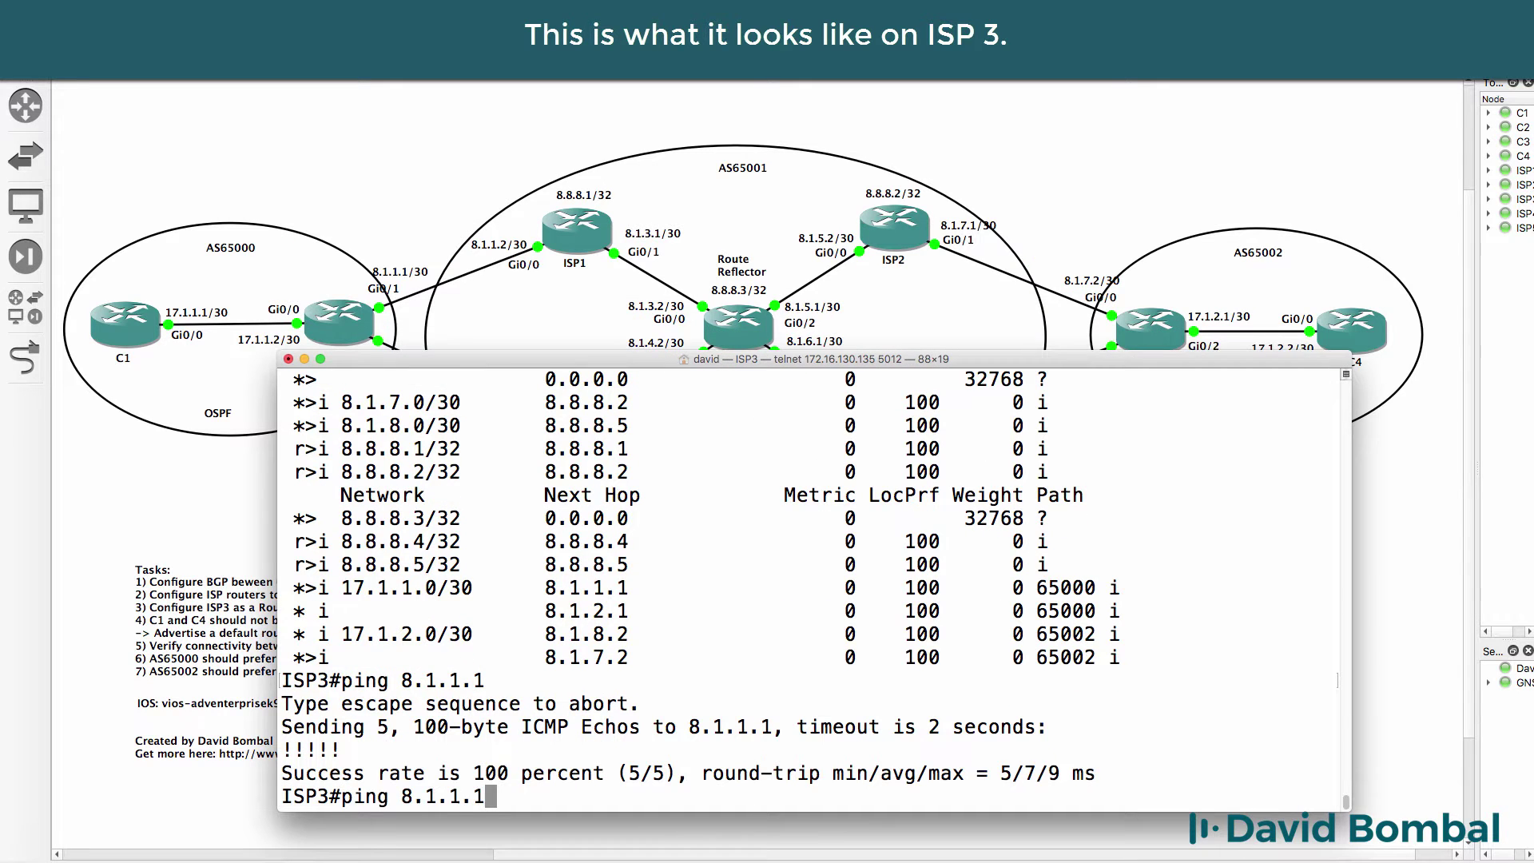
key(Left)
key(Left)
key(Left)
key(Delete)
text(2)
key(Return)
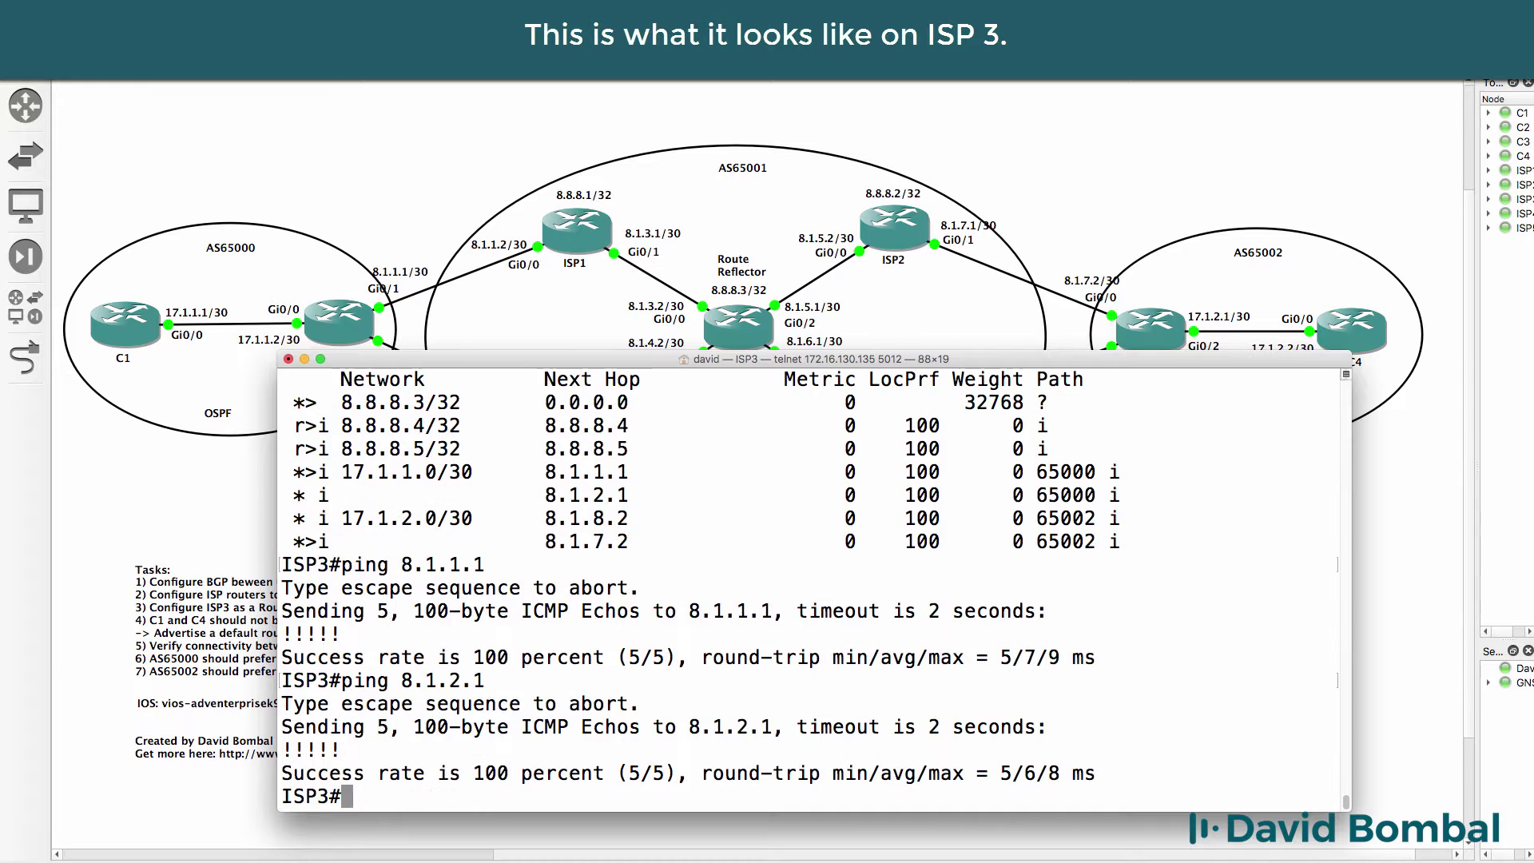
Display ISP3's routing table and highlight the BGP routes for 17.1.1.0 and 17.1.2.0.
text(sh ip route)
key(Return)
key(space)
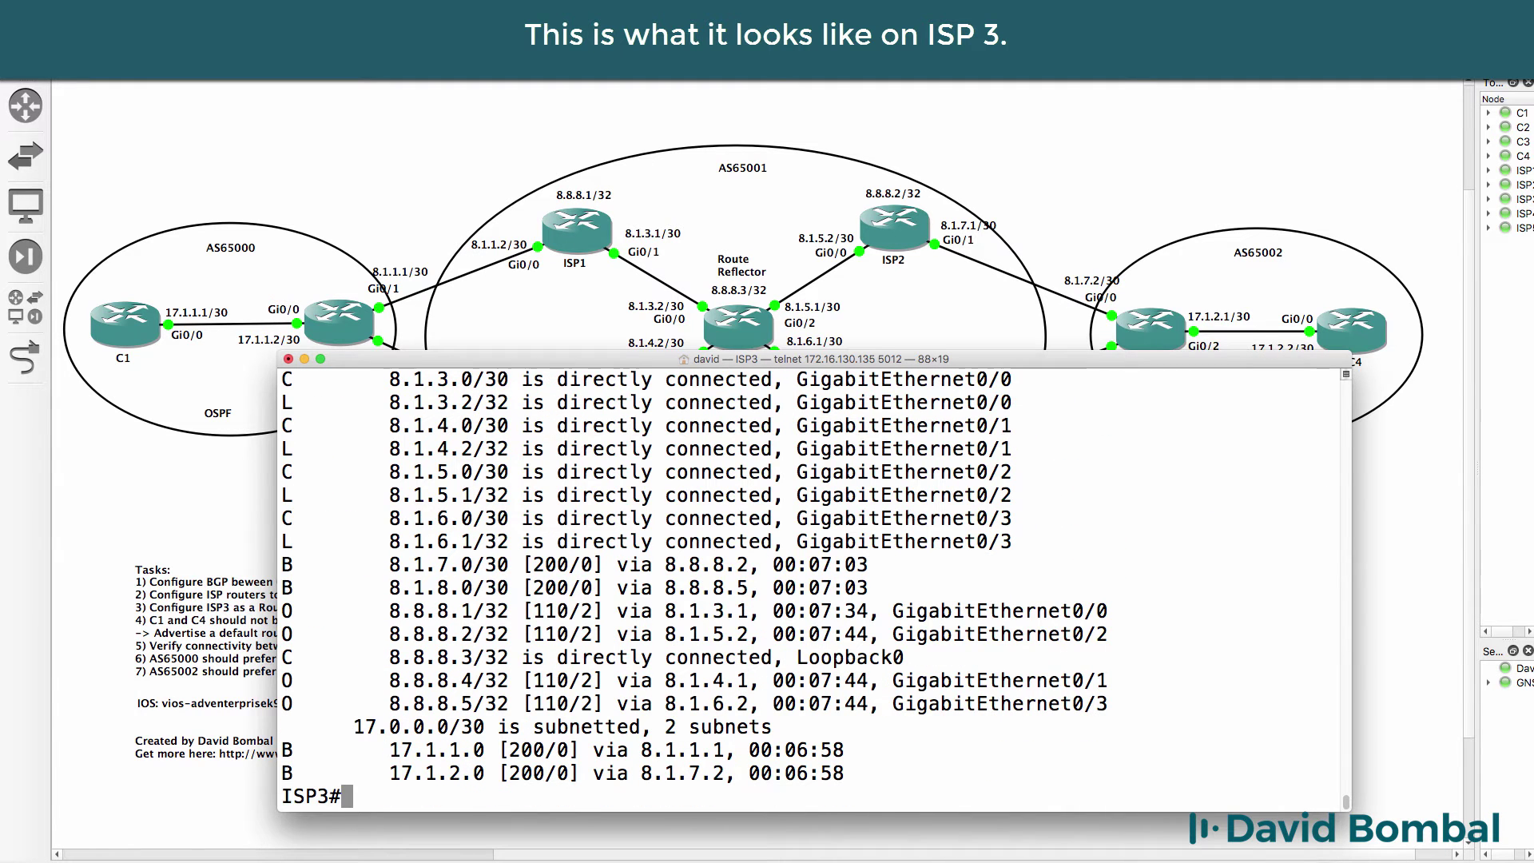
drag(858, 768, 12, 753)
key(Up)
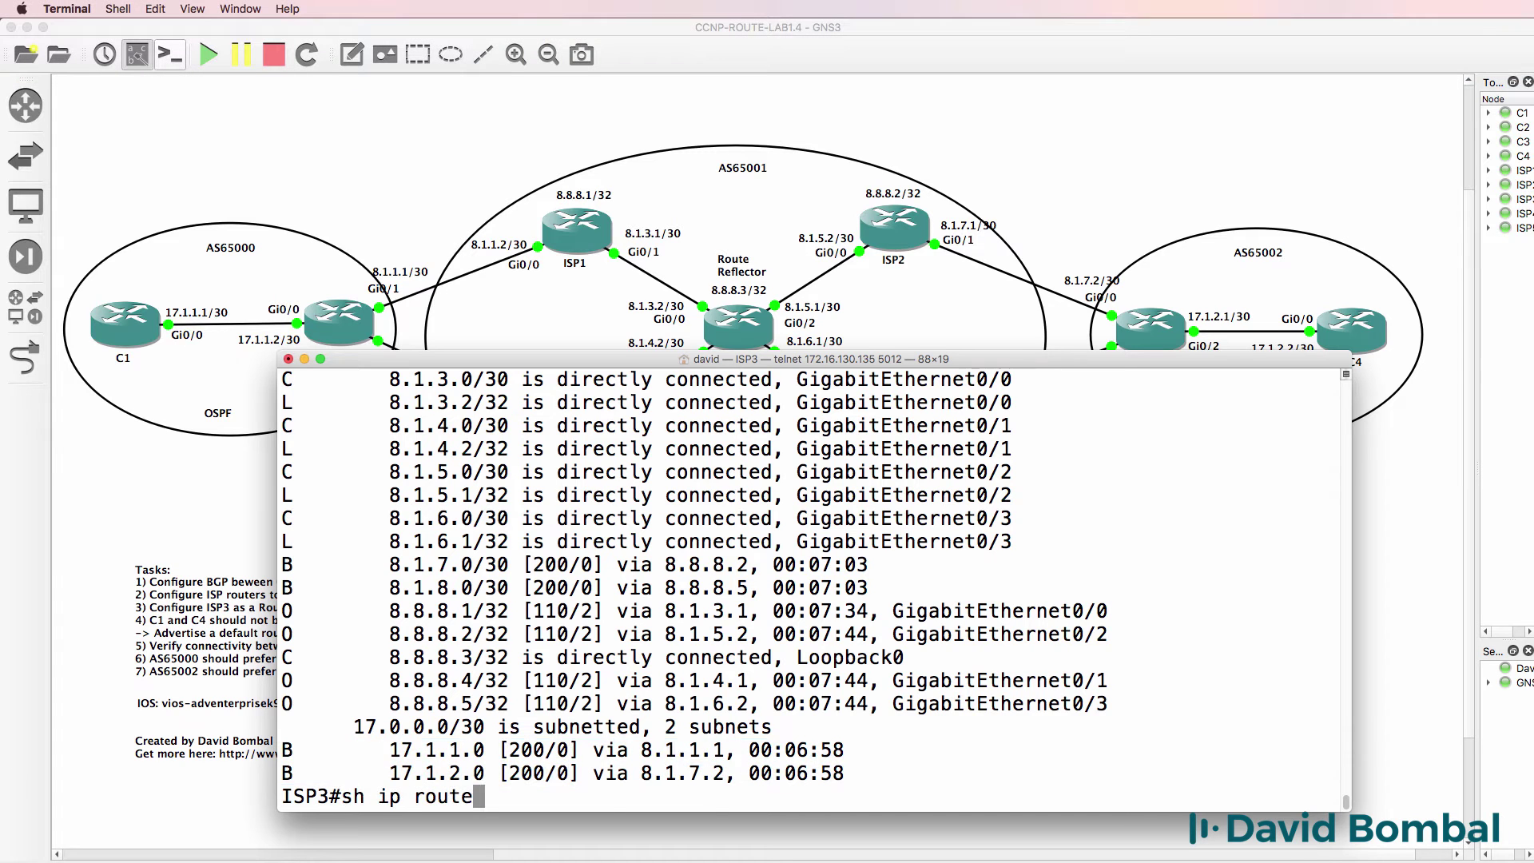
key(Return)
drag(847, 771, 233, 756)
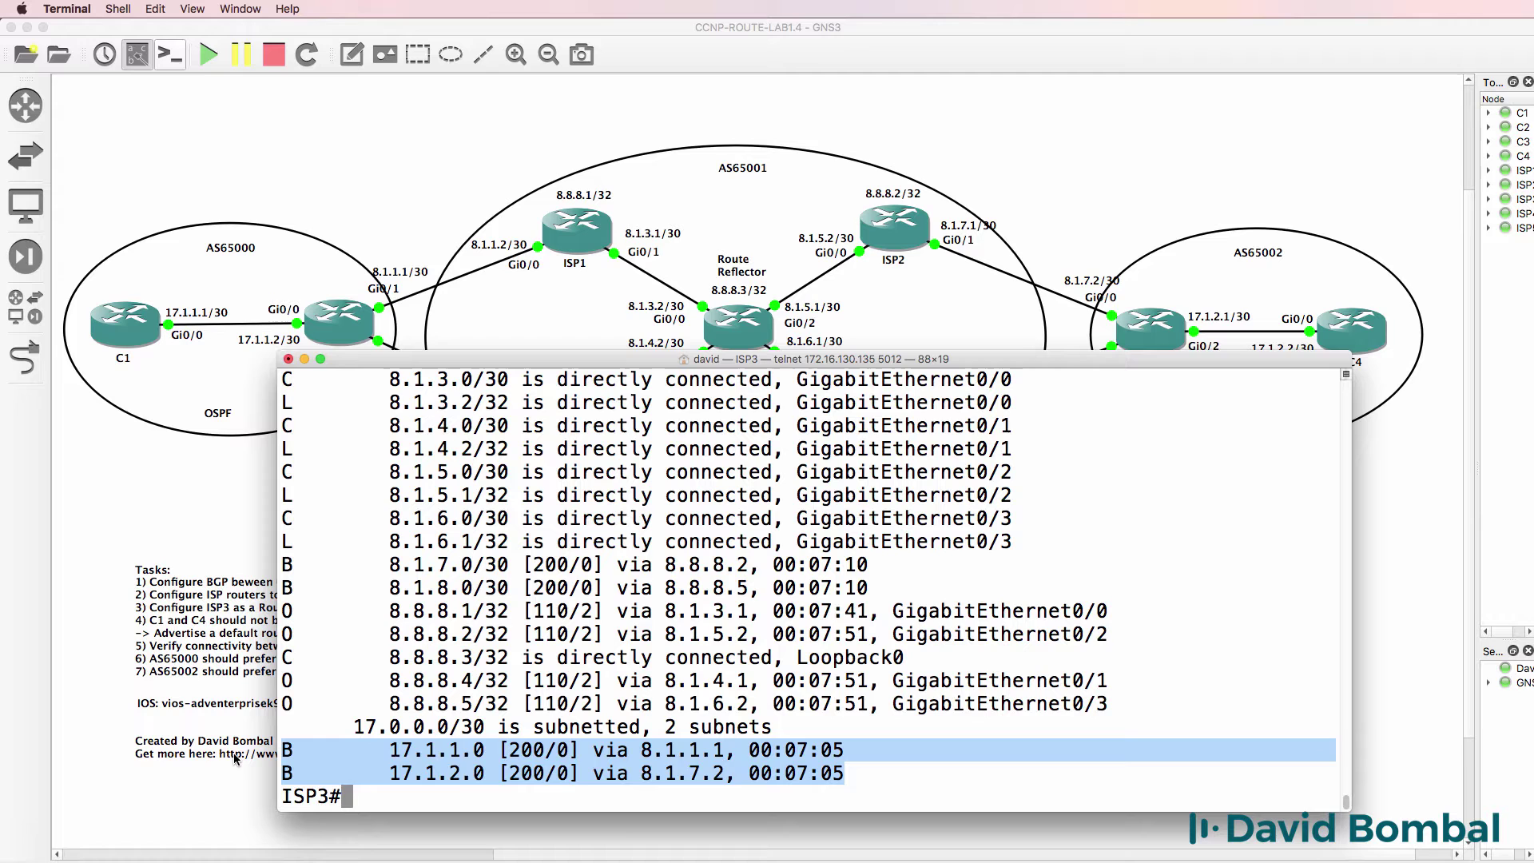
Show ISP3's BGP table, highlighting 17.1.1.0/30 via 8.1.1.1 and the non-best 8.1.2.1 path.
key(Up)
key(Up)
key(Up)
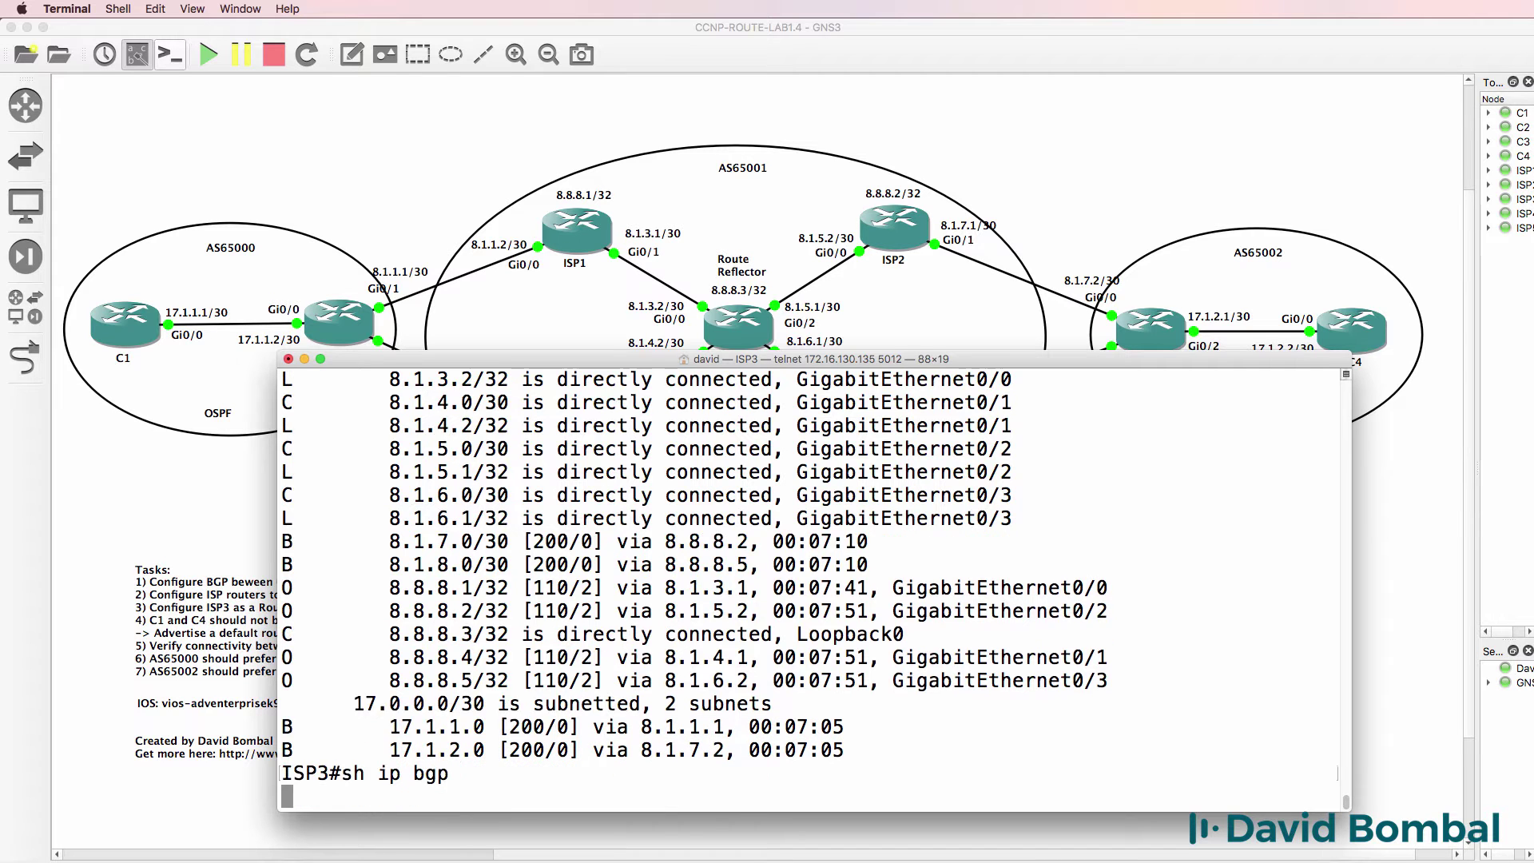
key(Return)
key(space)
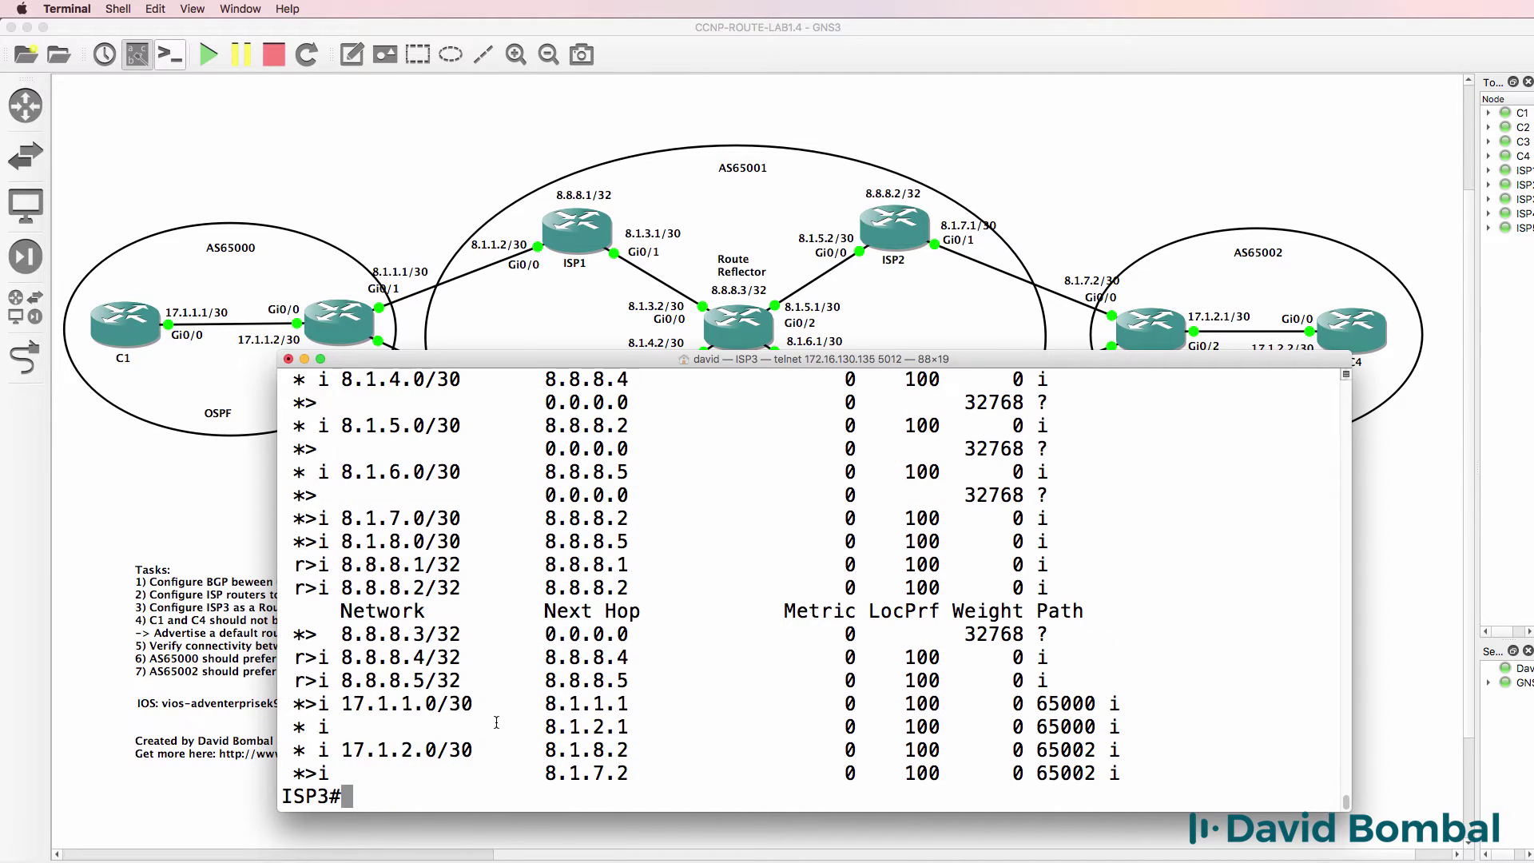
drag(482, 704, 340, 702)
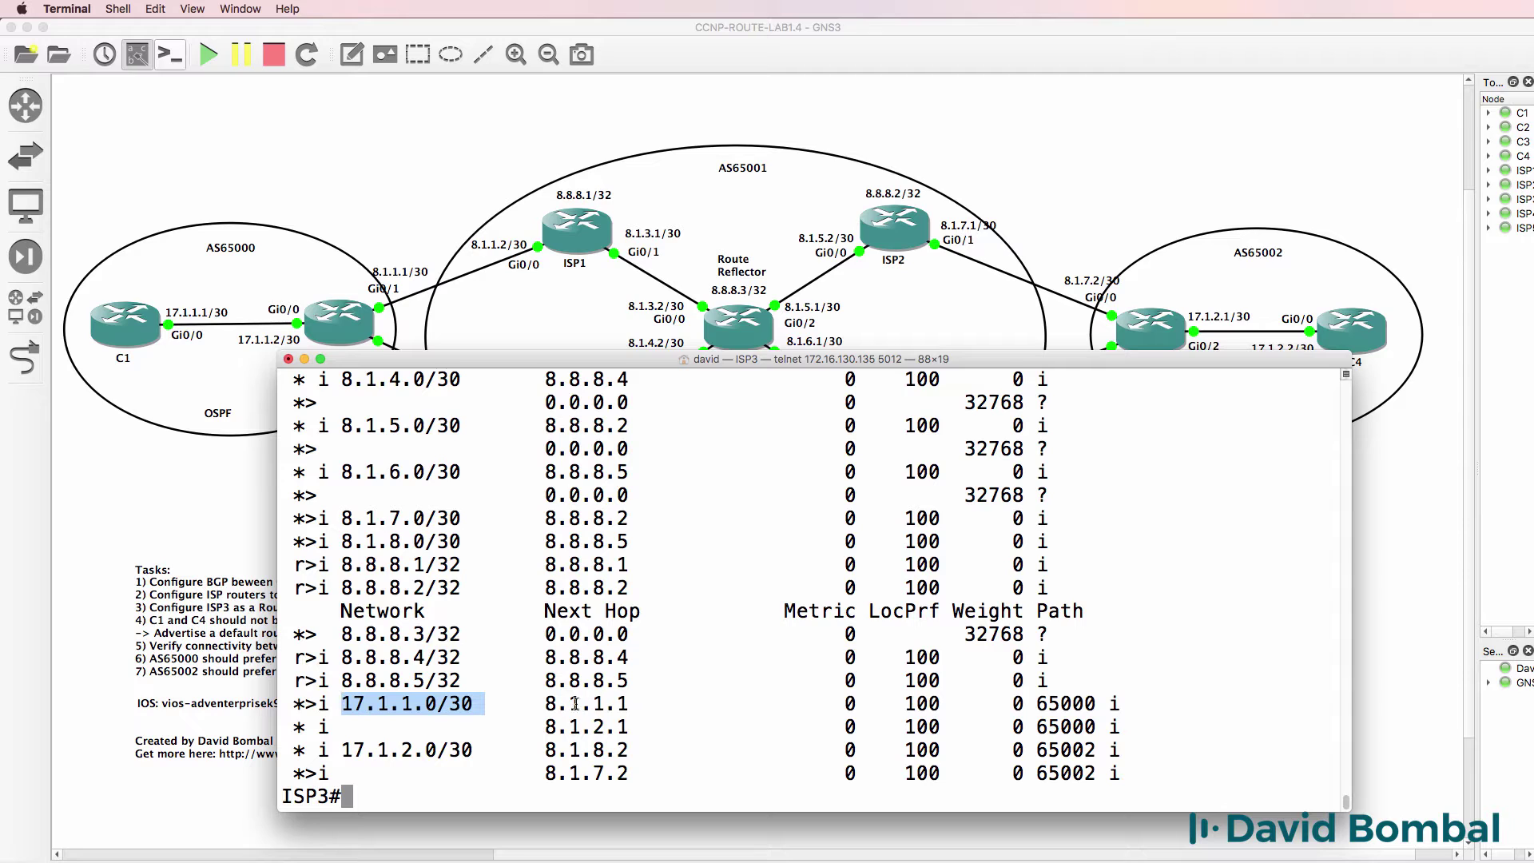
drag(533, 703, 653, 704)
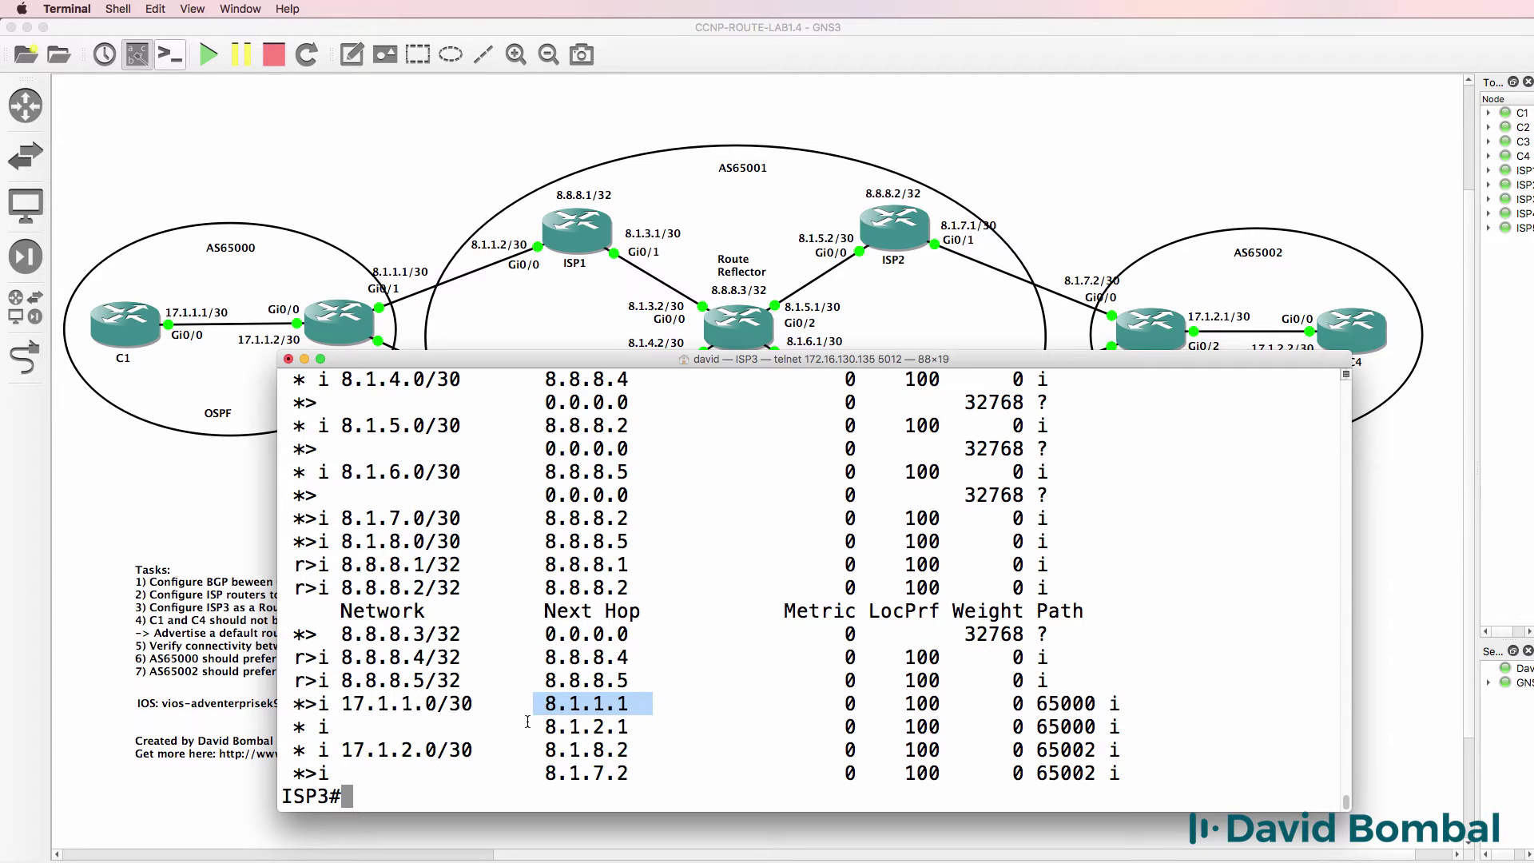
drag(521, 726, 639, 726)
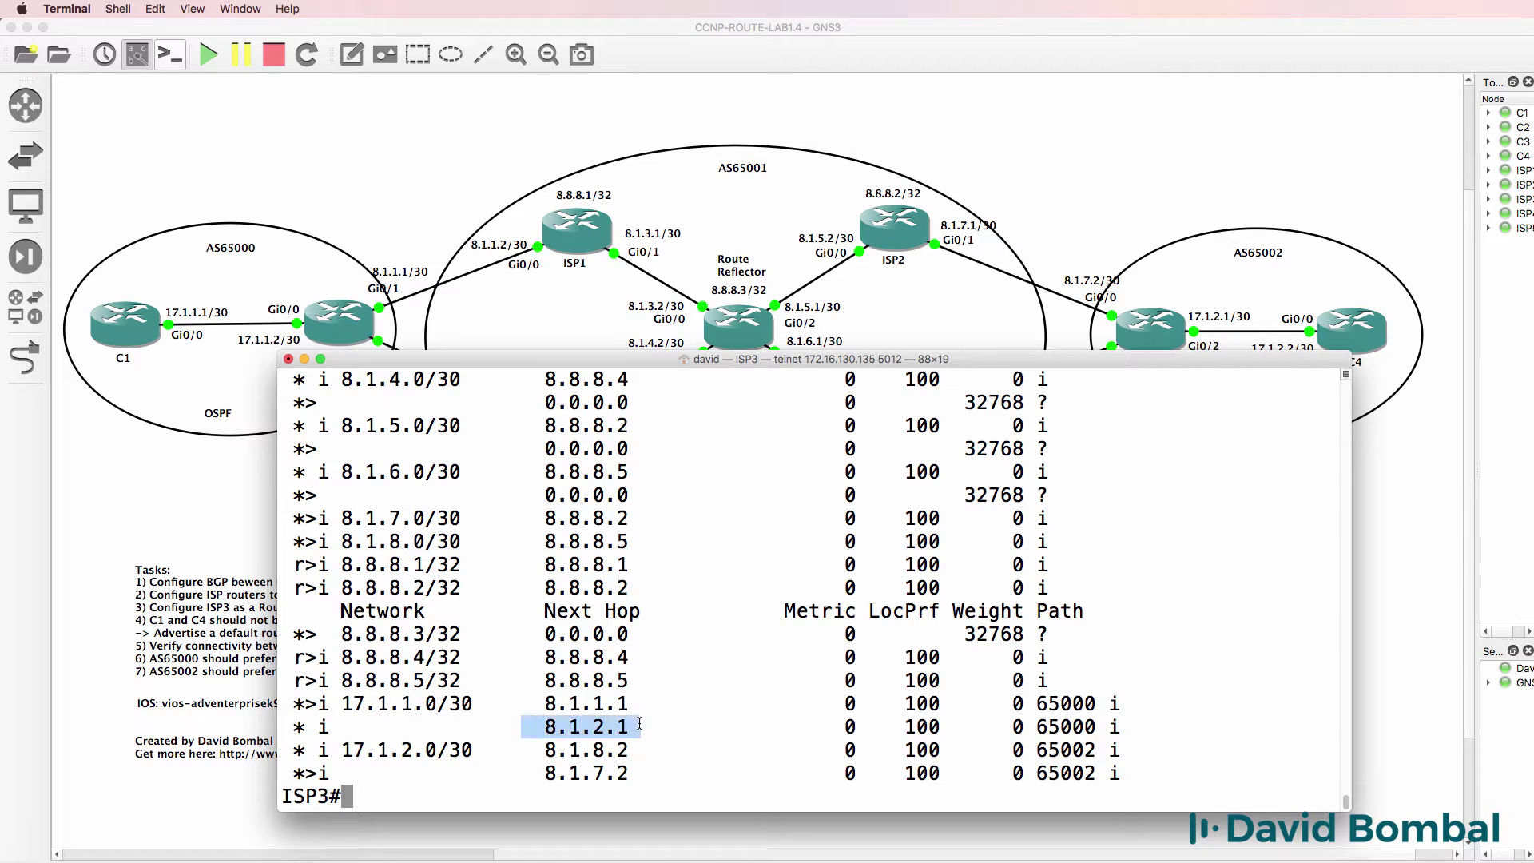
drag(493, 360, 897, 324)
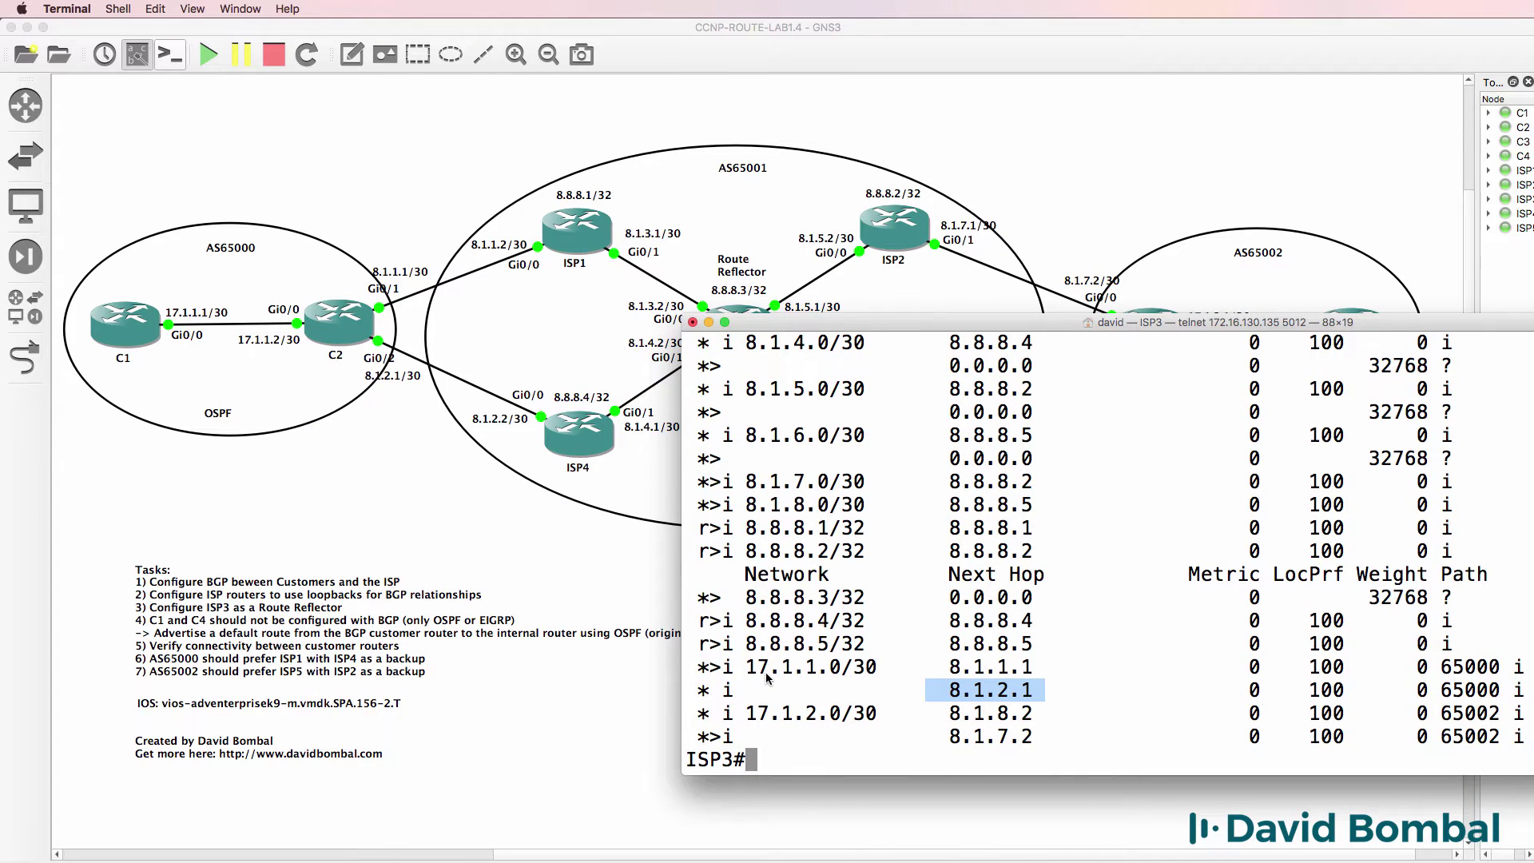
mouse_move(696, 690)
mouse_down()
mouse_move(747, 671)
mouse_move(713, 698)
mouse_up()
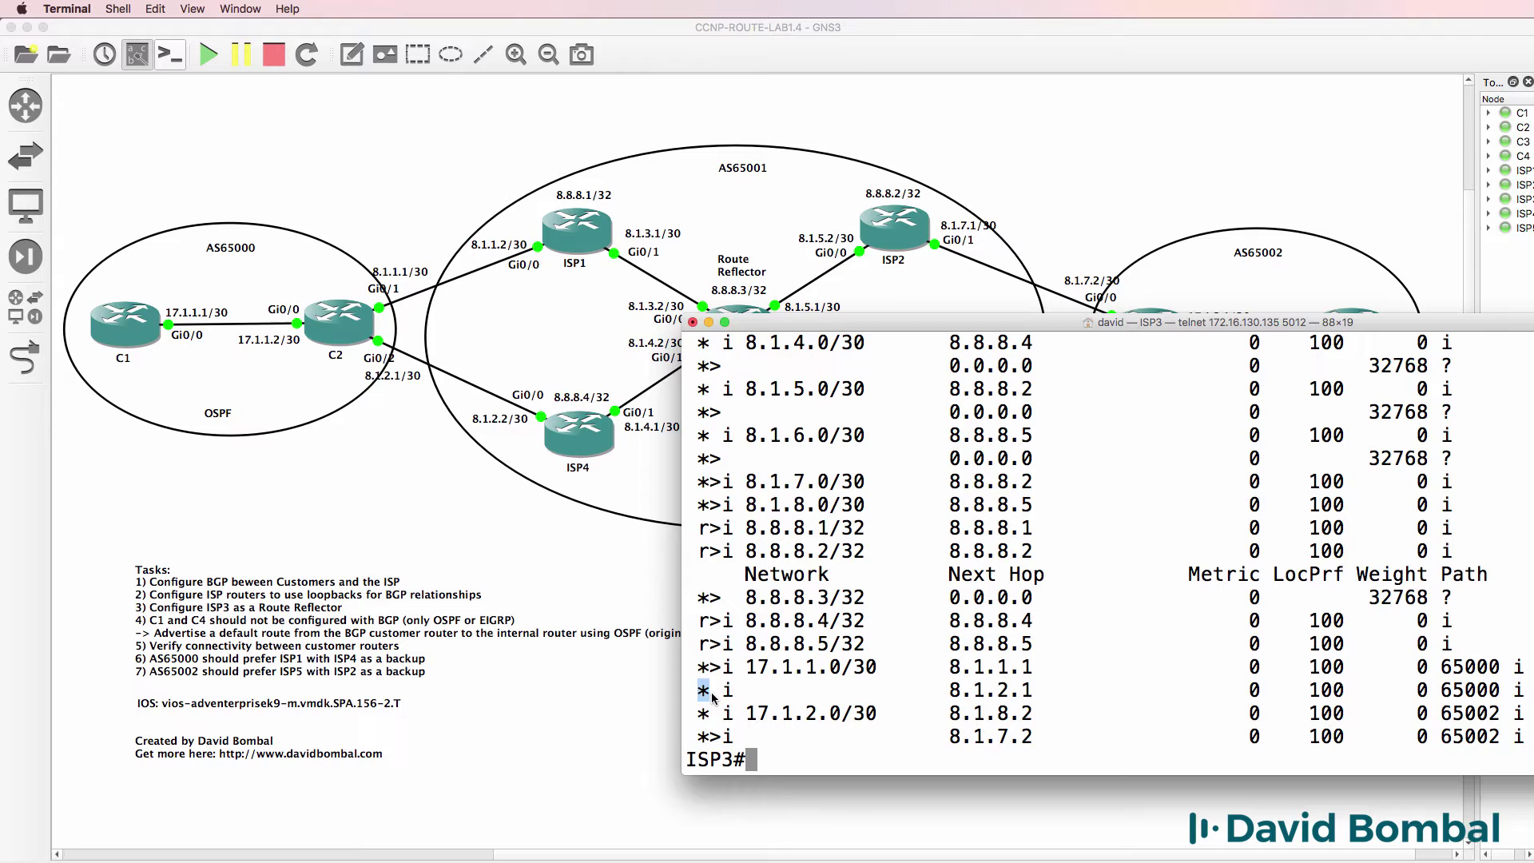
Display ISP3's routing table again and highlight the BGP route to 17.1.1.0 via 8.1.1.1.
text(sh ip route)
key(Return)
key(space)
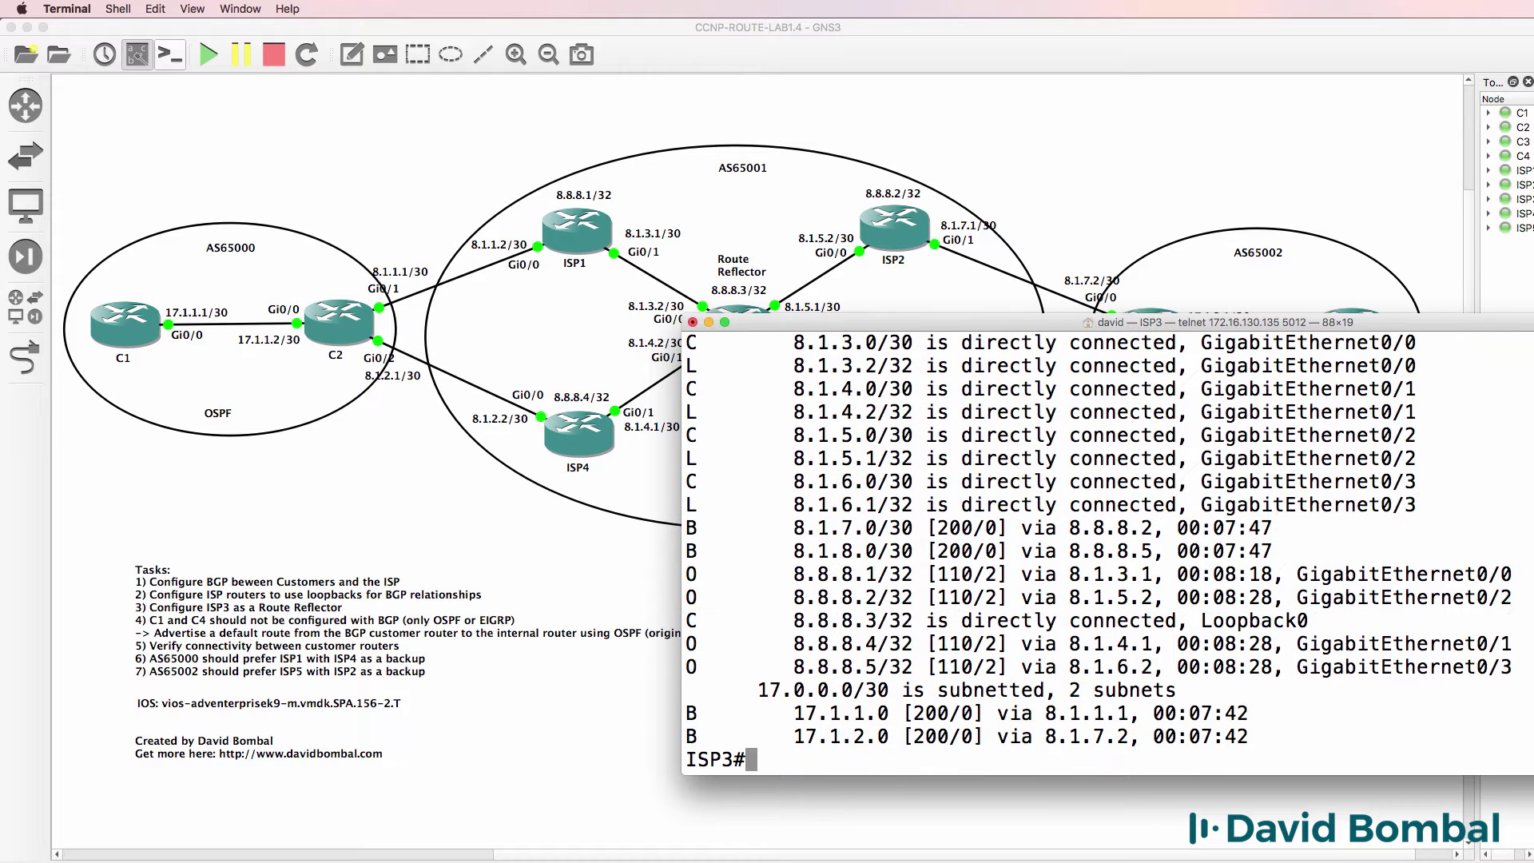
drag(687, 713, 1141, 713)
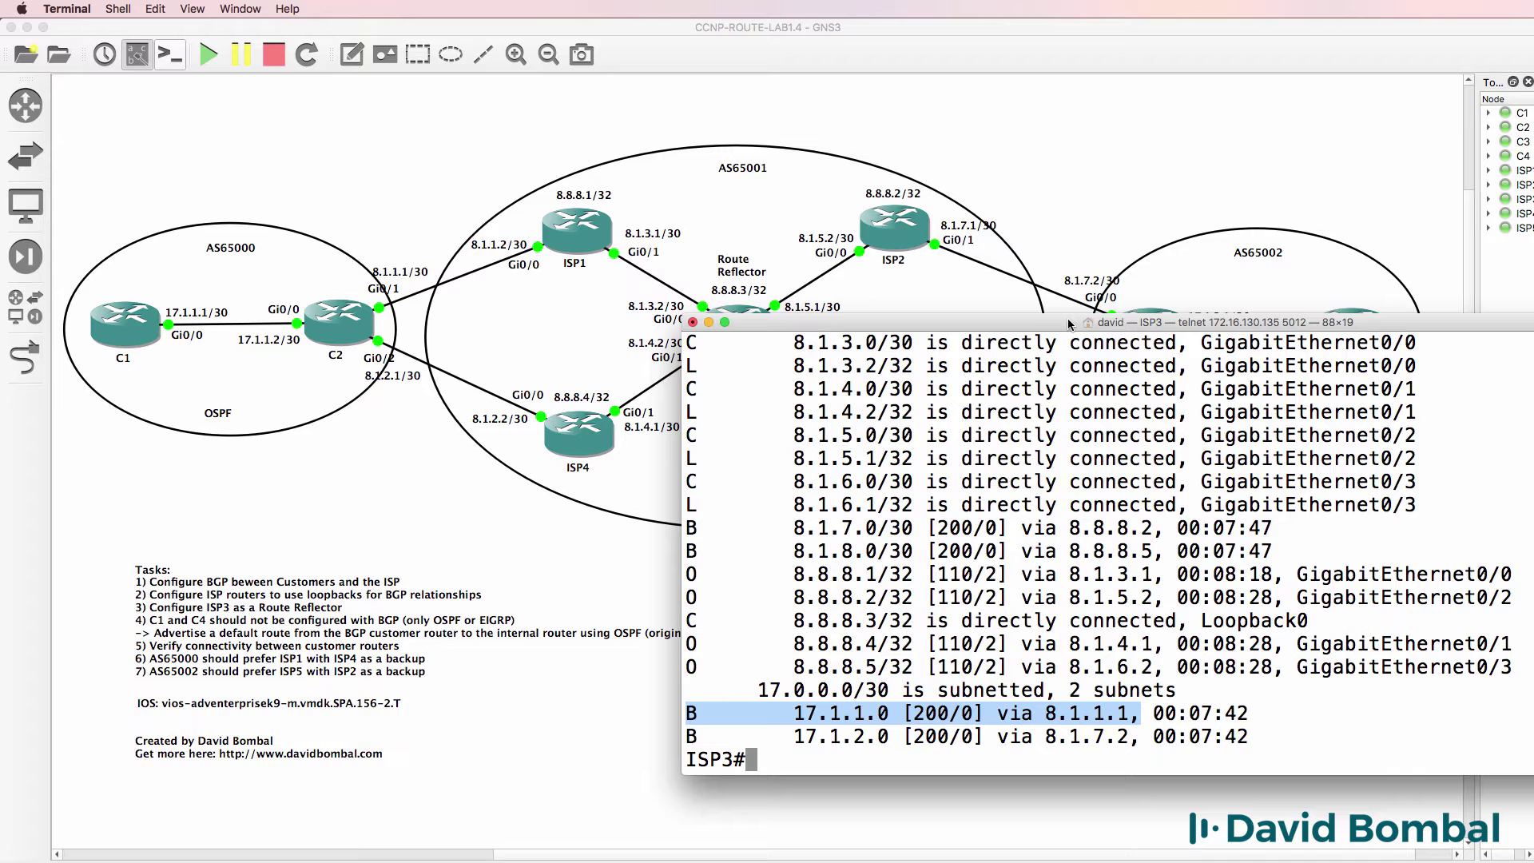
Run a traceroute from ISP3 to 17.1.1.1.
drag(1068, 320, 623, 372)
text(tr)
key(Tab)
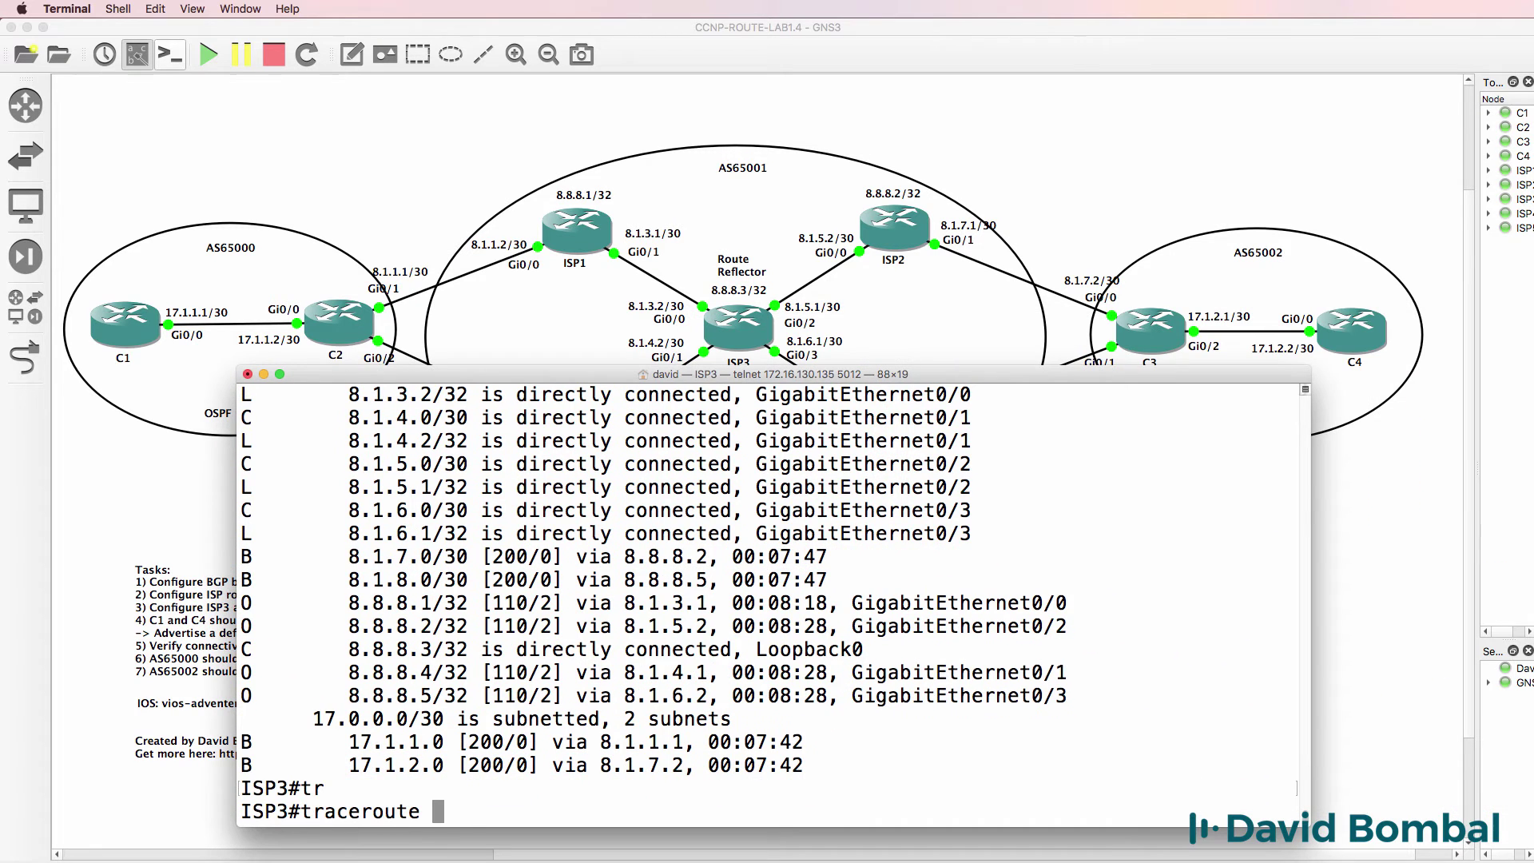
text(17.1.1.1)
key(Return)
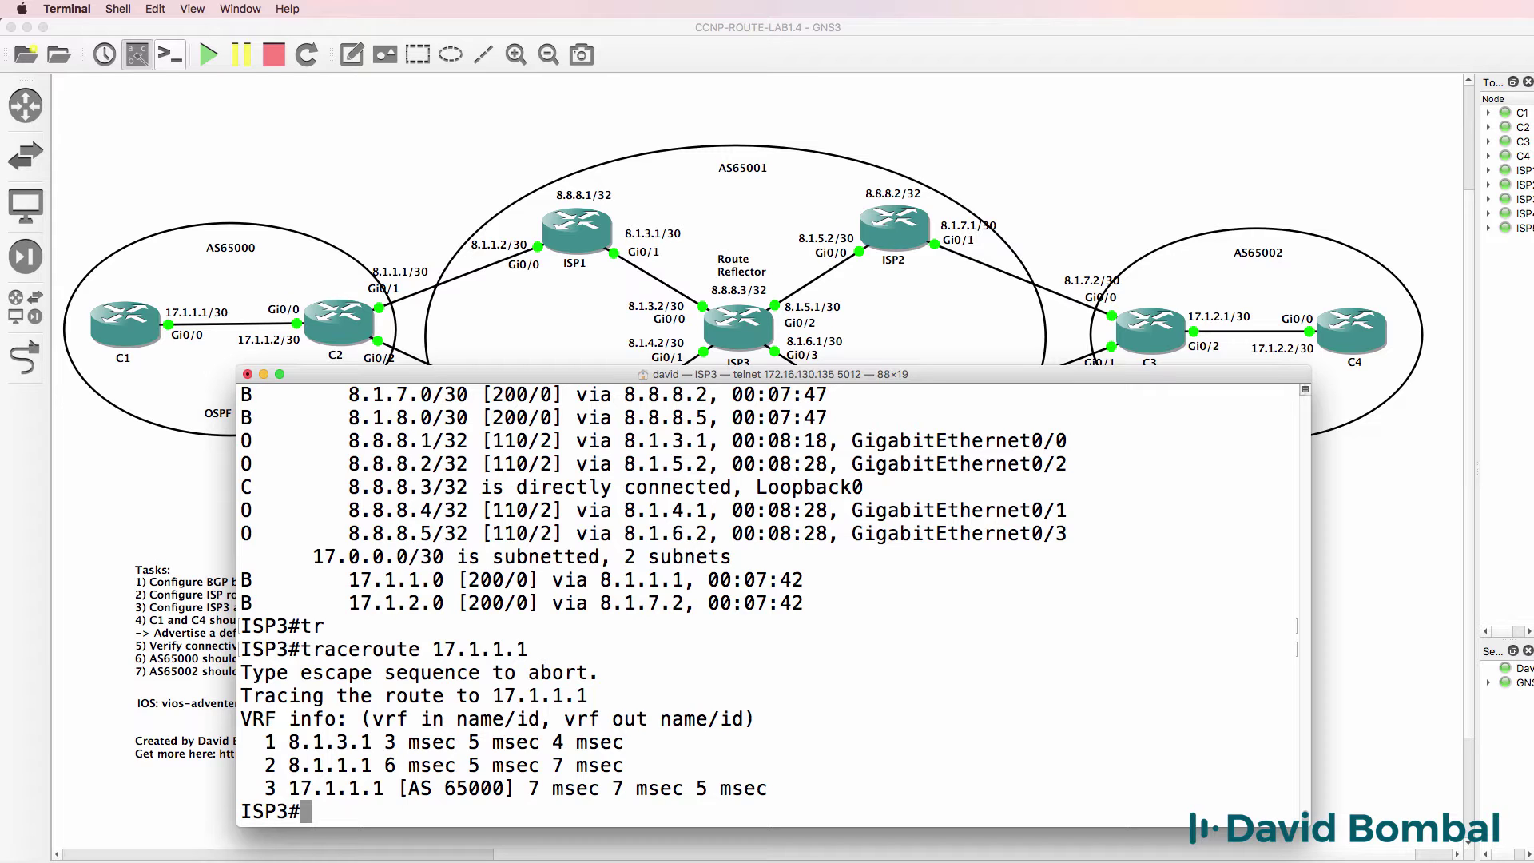
Show ISP3's BGP table and highlight next hop 8.1.1.1 for 17.1.1.0/30.
text(sh ip bgp)
key(Return)
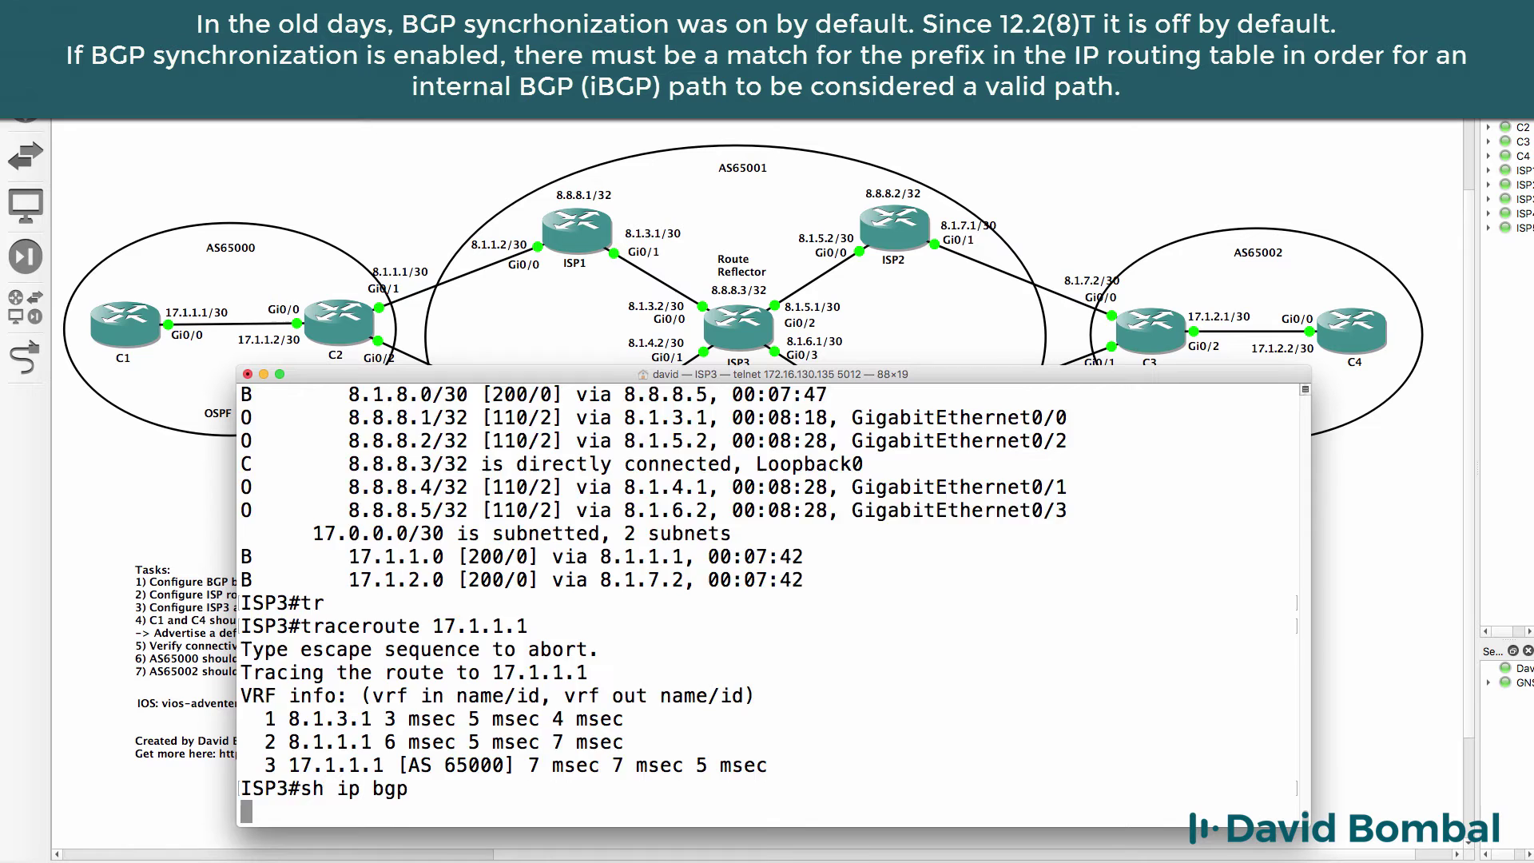
key(space)
drag(504, 718, 635, 733)
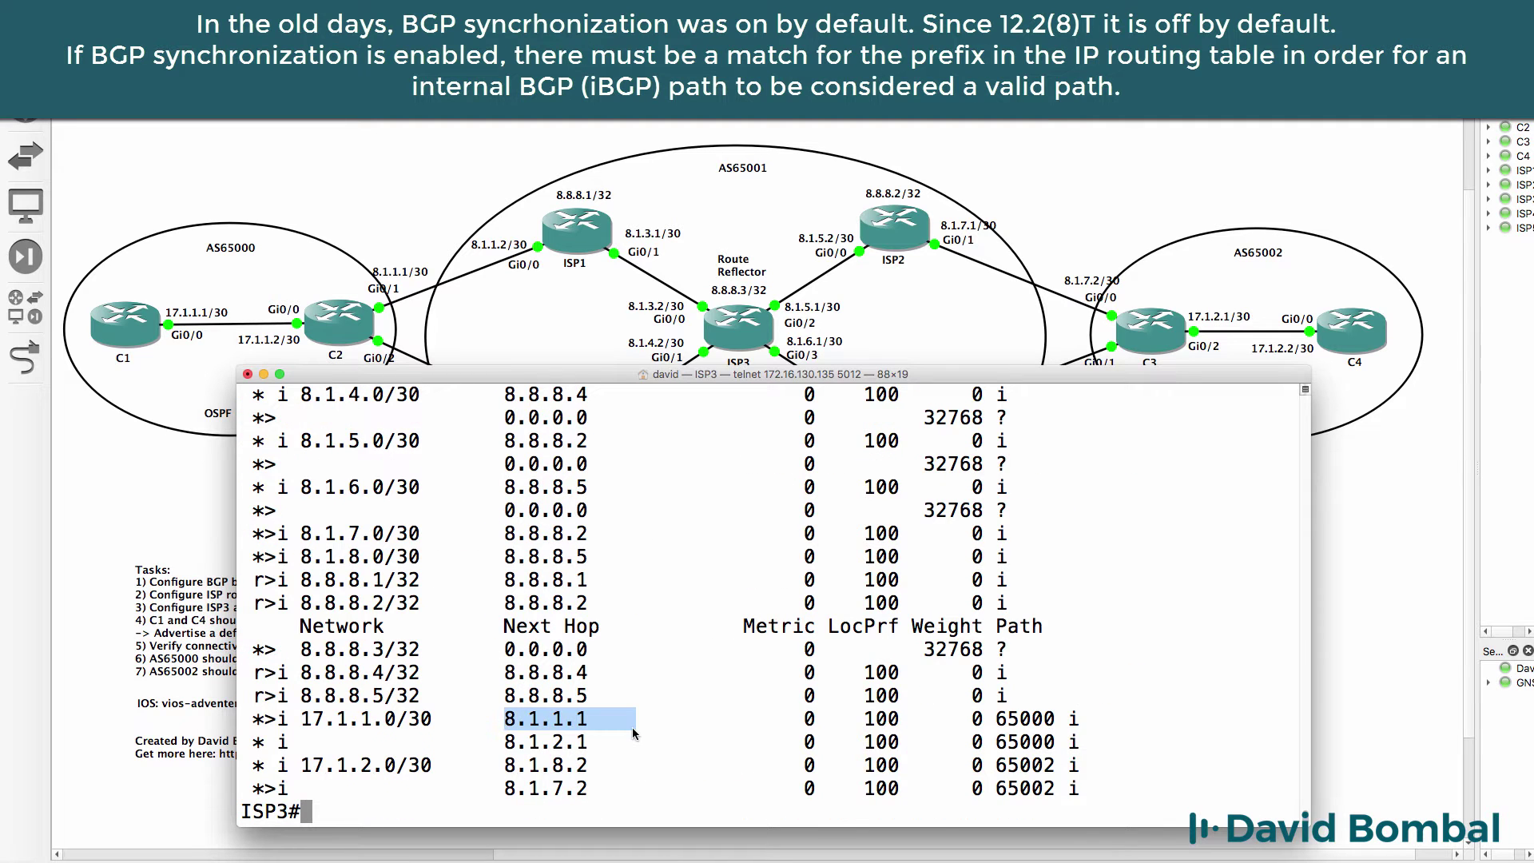
Display ISP3's routing table, highlighting the BGP routes for 8.1.1.0/30 and 8.1.2.0/30.
text(sh ip route)
key(Return)
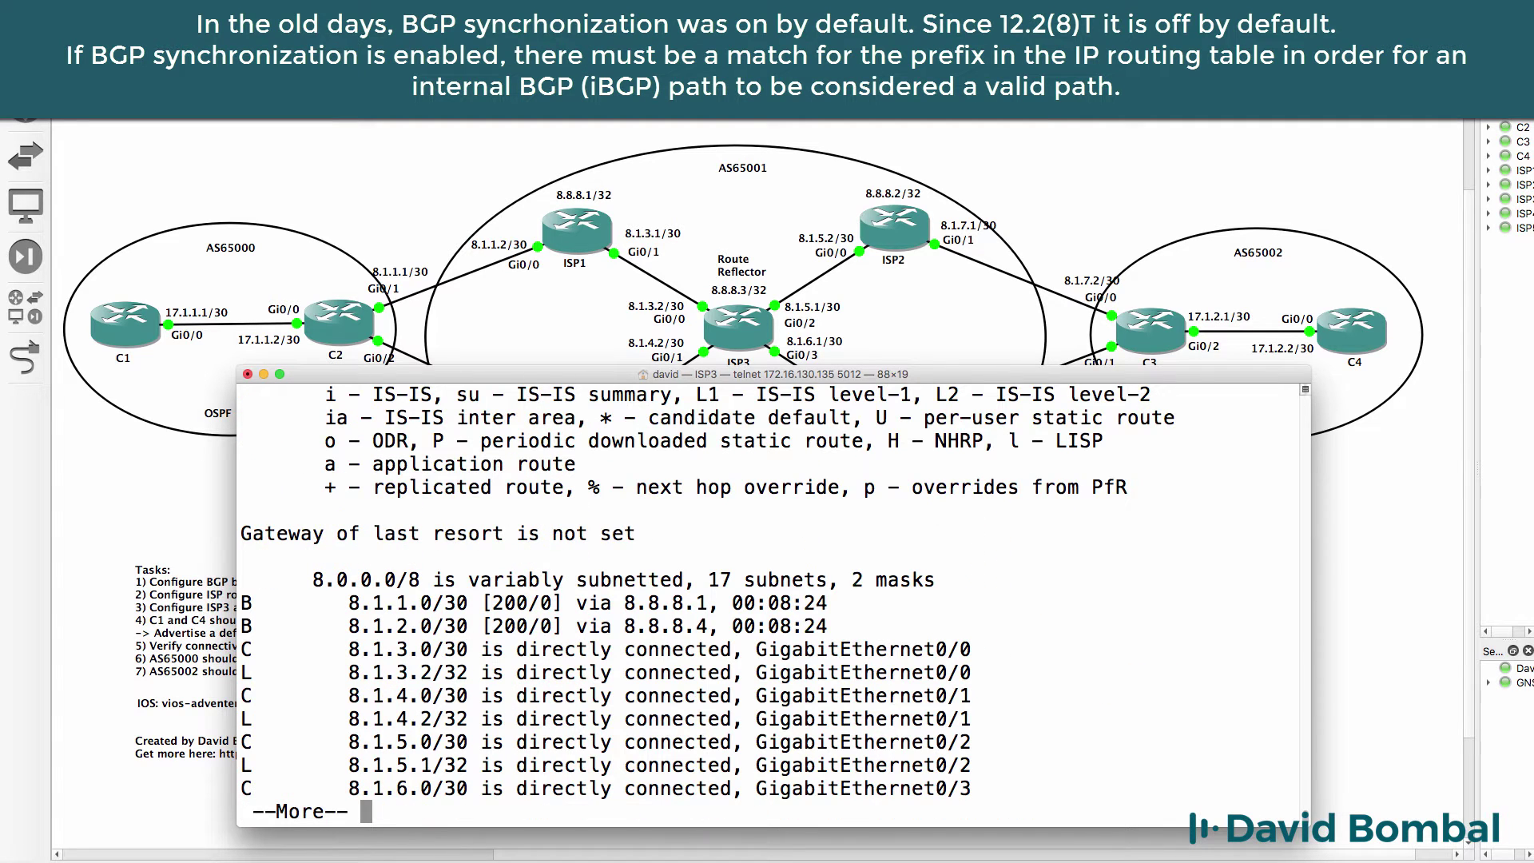
drag(477, 605, 241, 605)
click(465, 631)
drag(478, 627, 546, 625)
click(546, 625)
key(space)
Show ISP3's BGP table again, highlight the 17.1.1.0/30 status marker and 8.1.2.1 next hop, then return to the topology.
text(sh ip bgp)
key(Return)
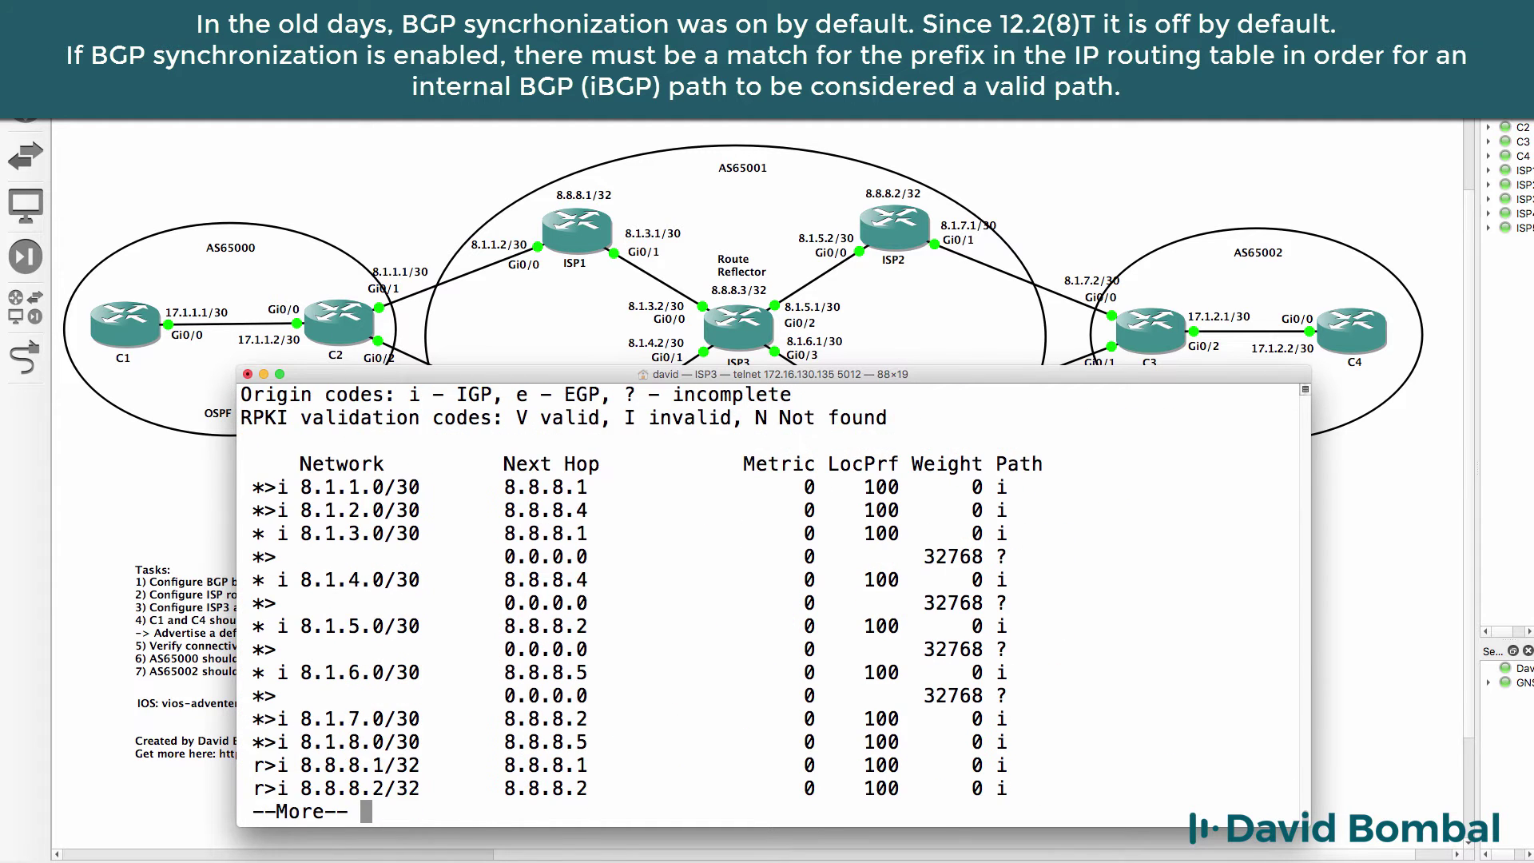
key(space)
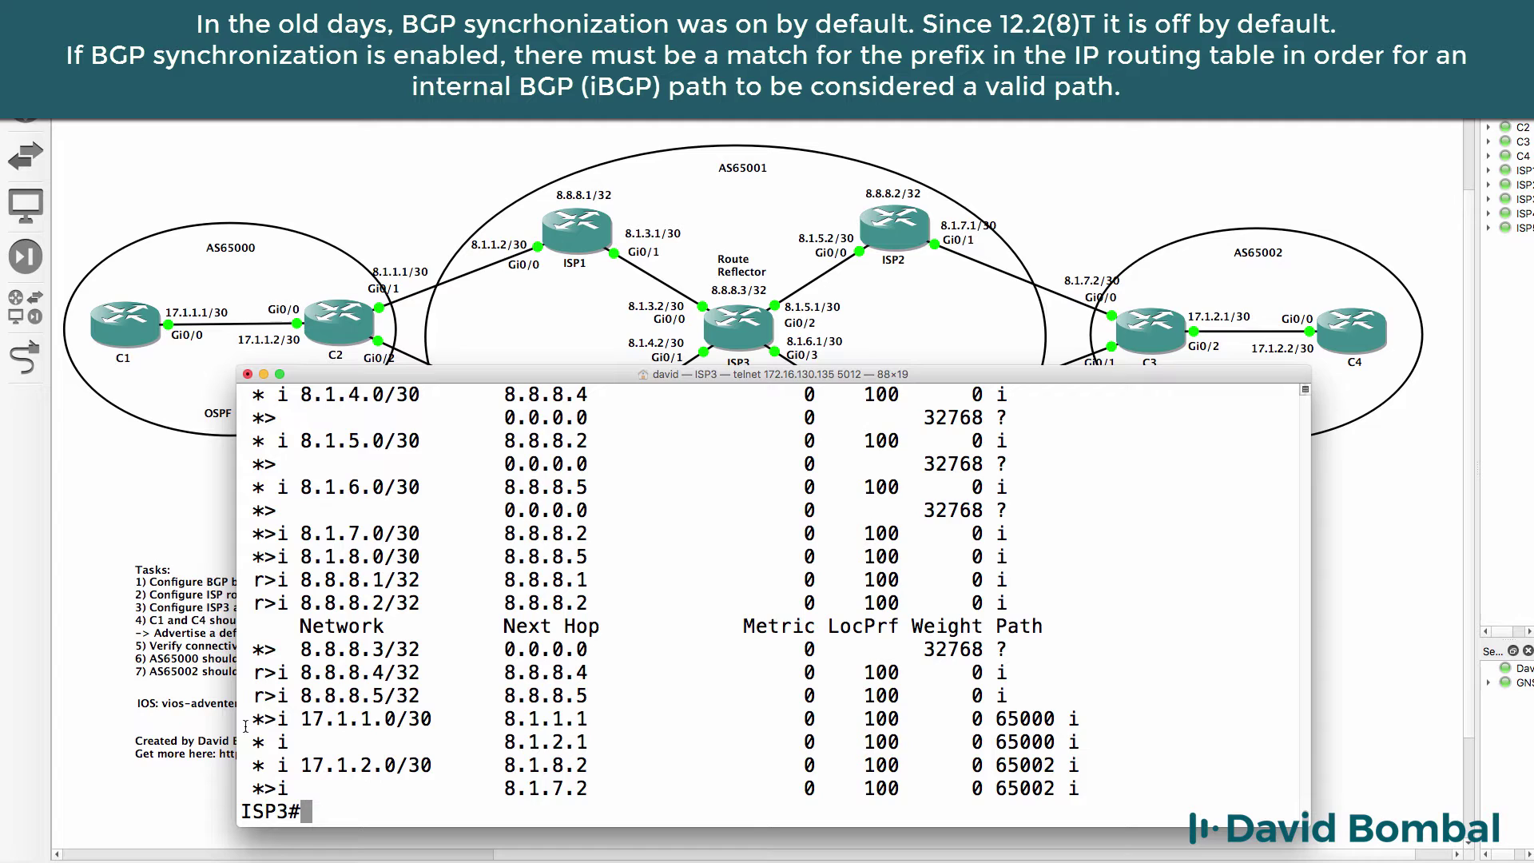
drag(242, 723, 1166, 733)
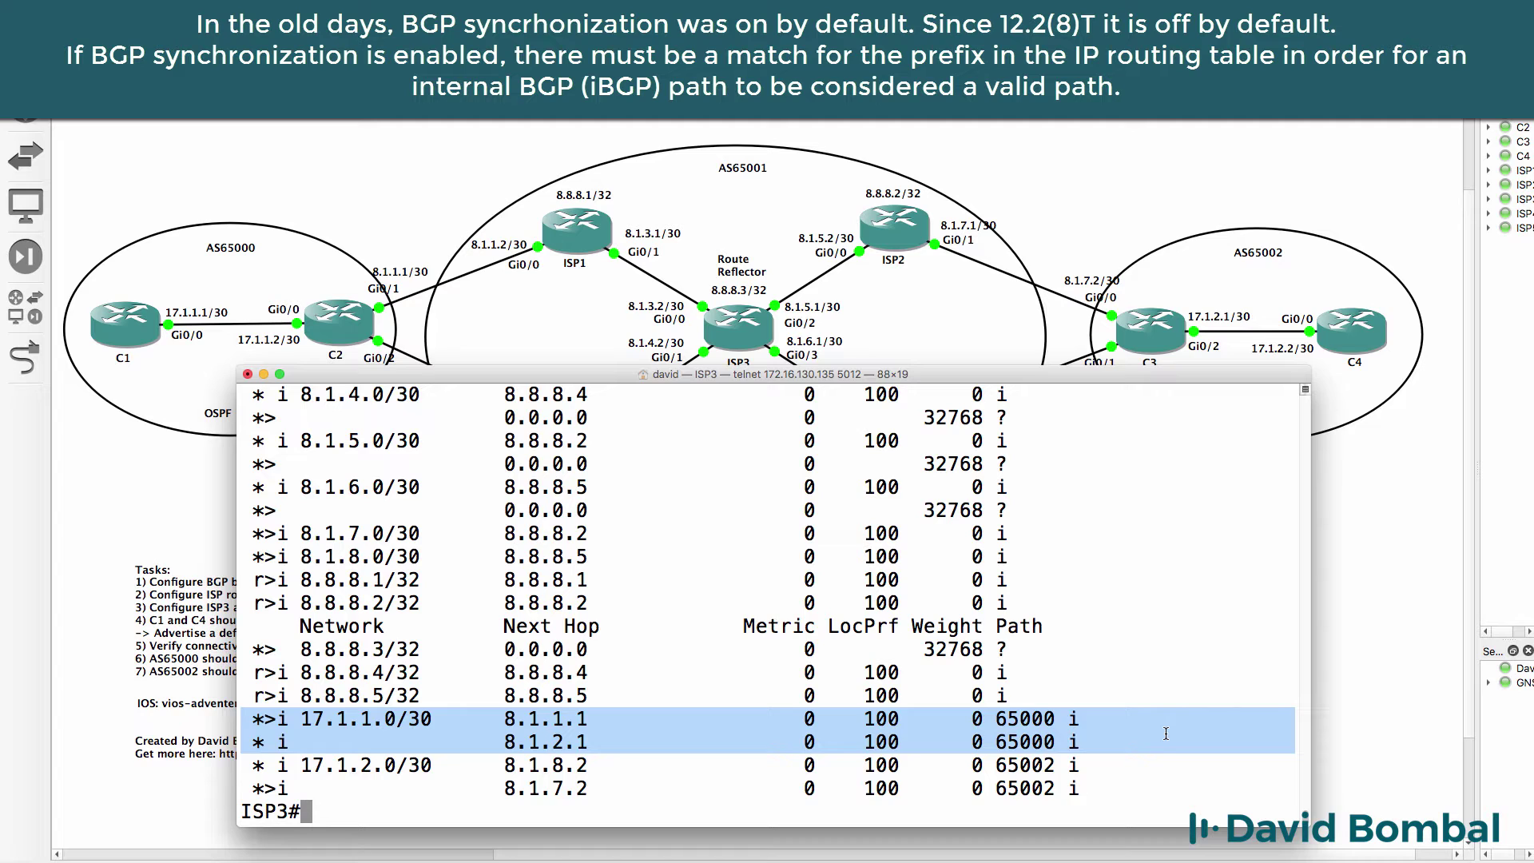
text(sh ip bgp)
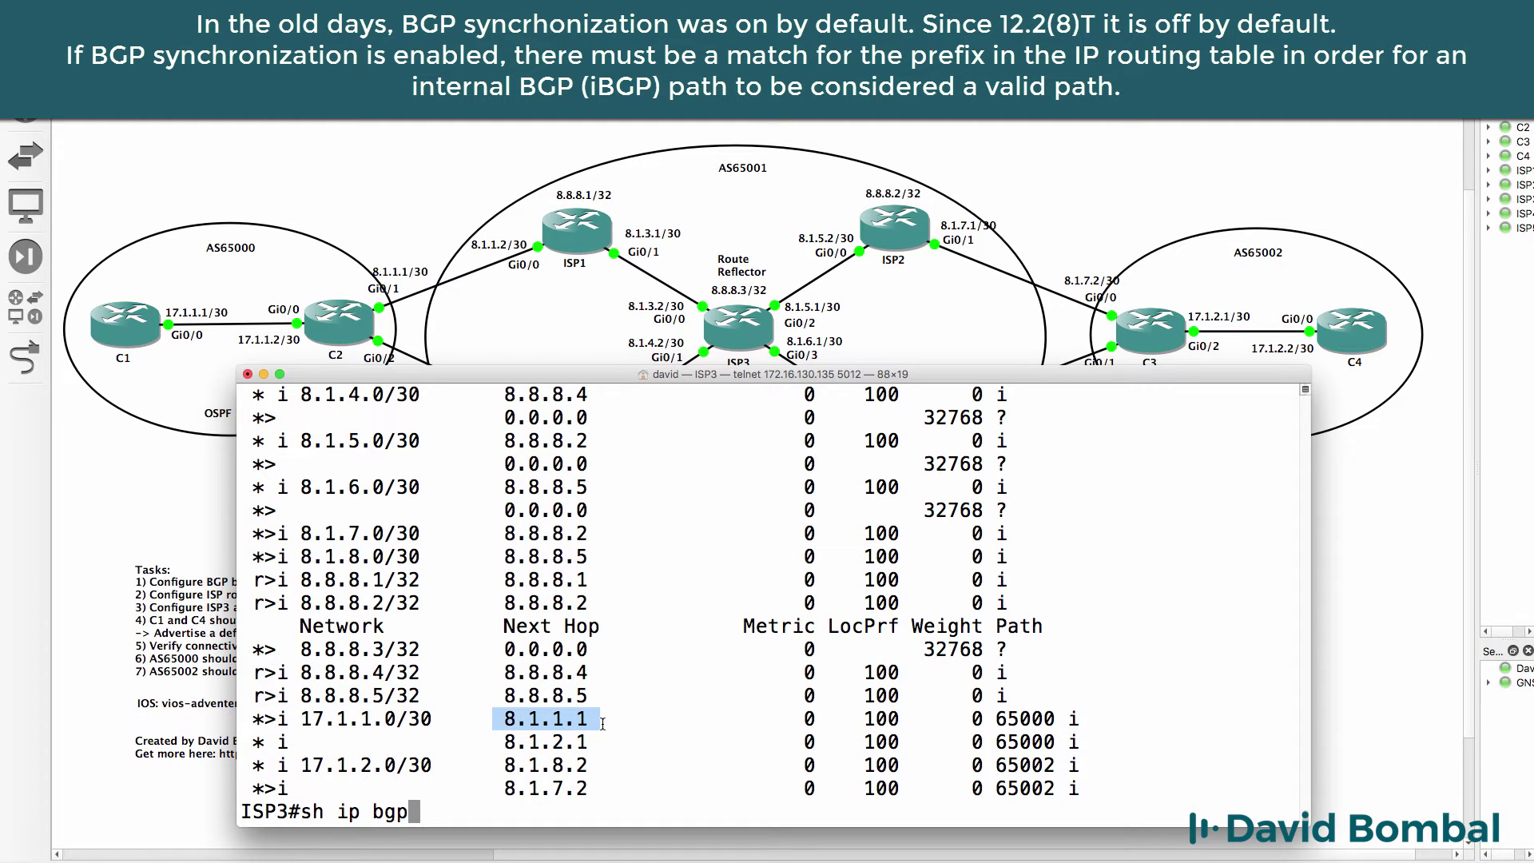
drag(493, 741, 611, 742)
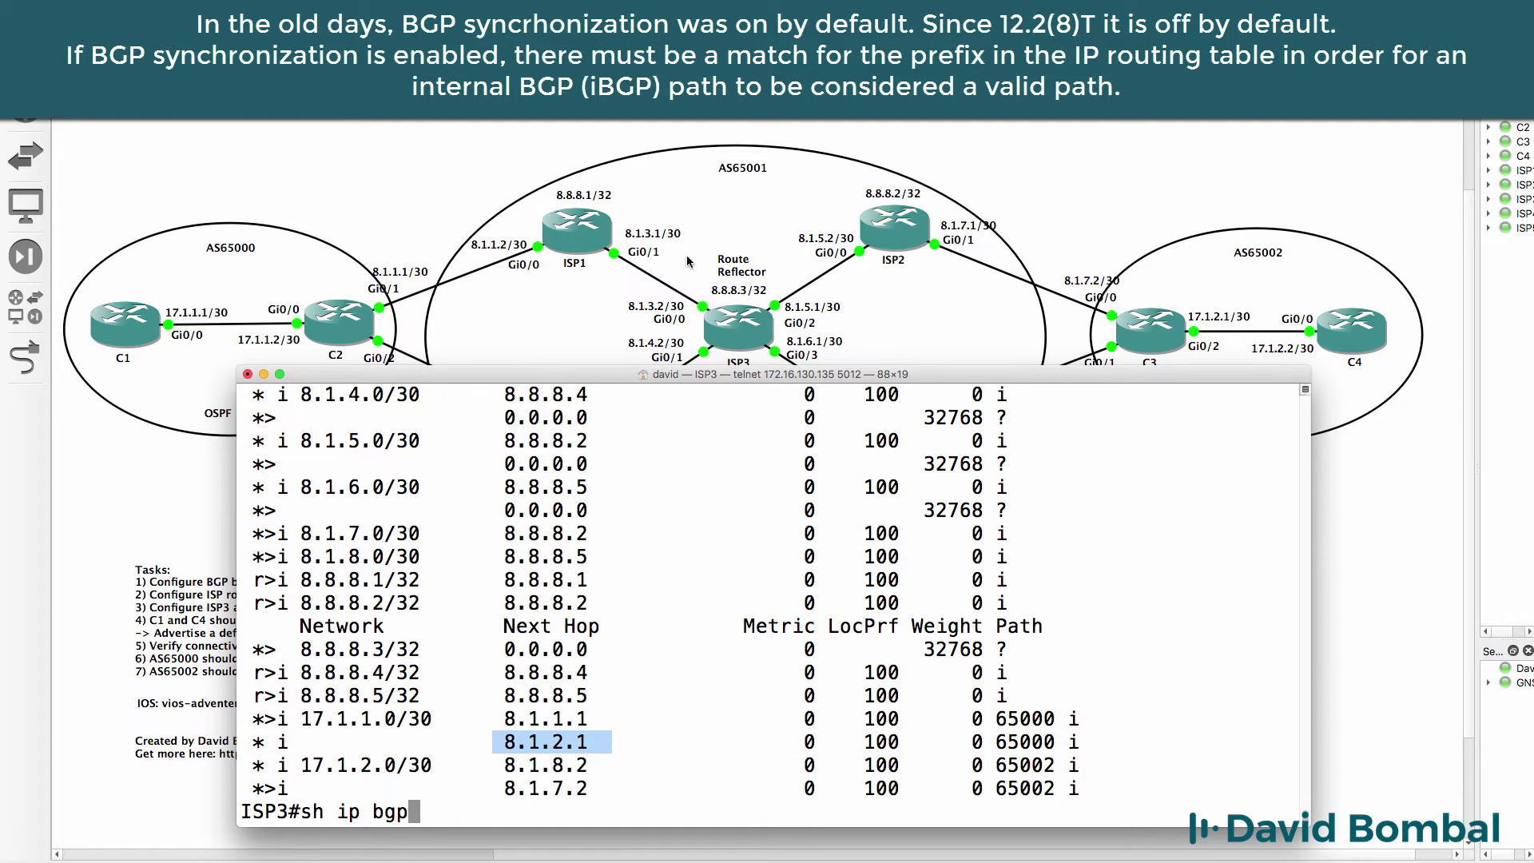
click(567, 267)
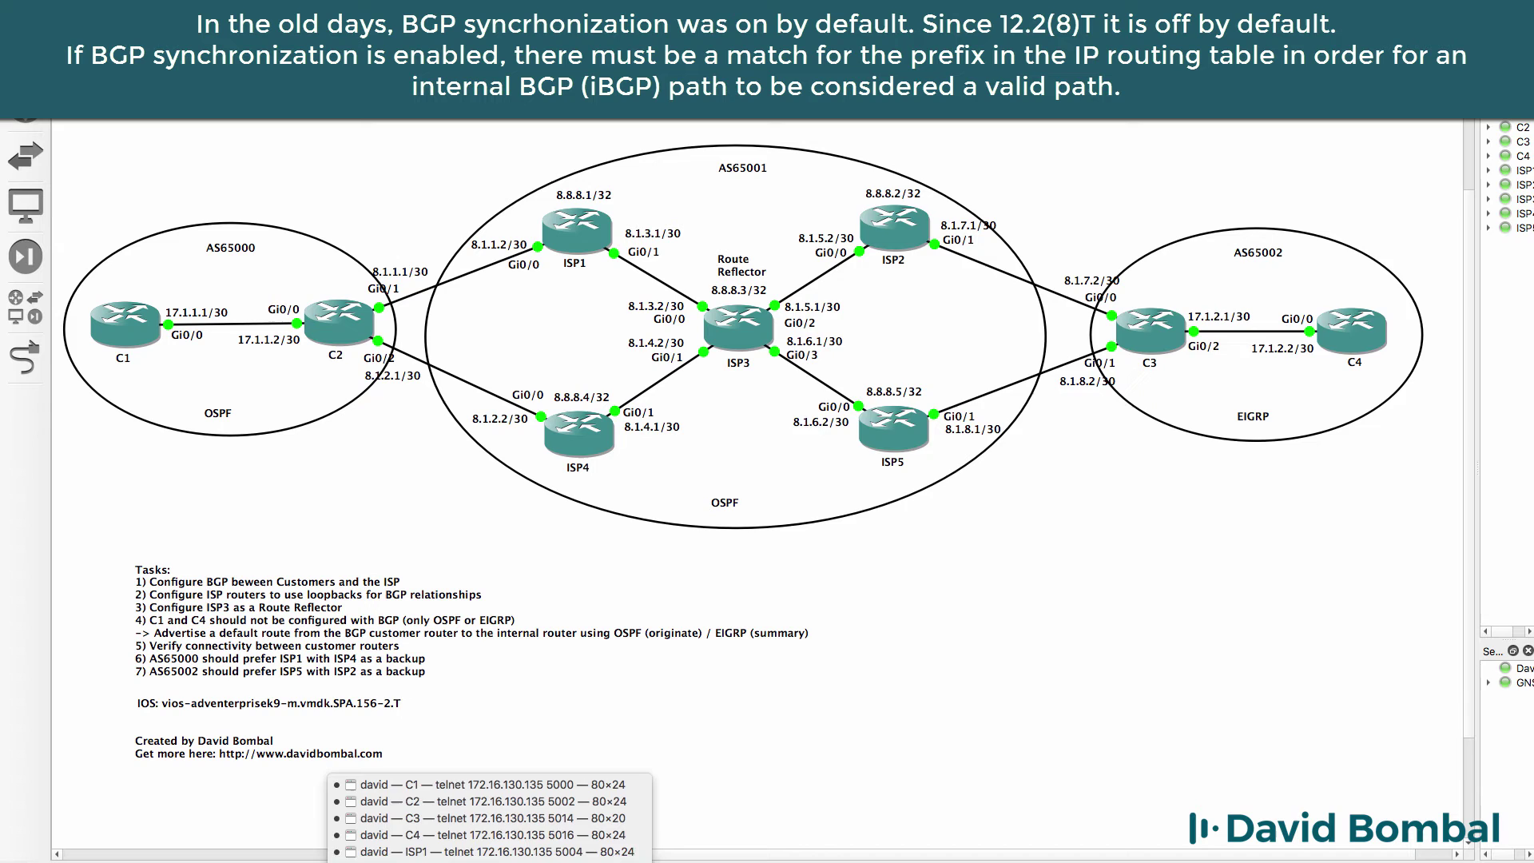
On ISP1 run 'sh run | sec bgp' and highlight the network 8.1.1.0 statement.
key(super+Tab)
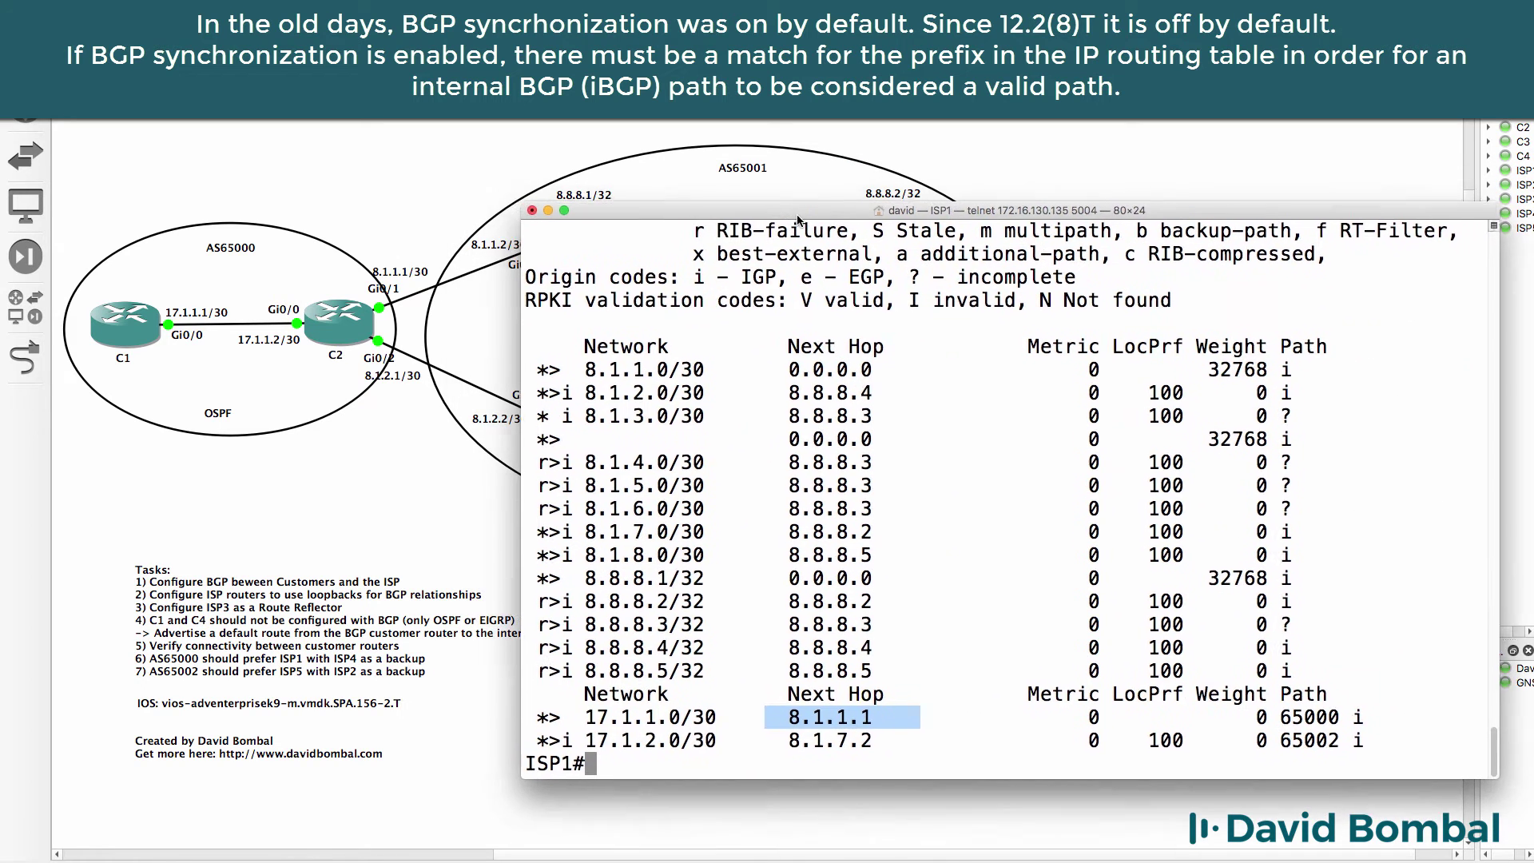
drag(801, 212, 801, 304)
text(sh run )
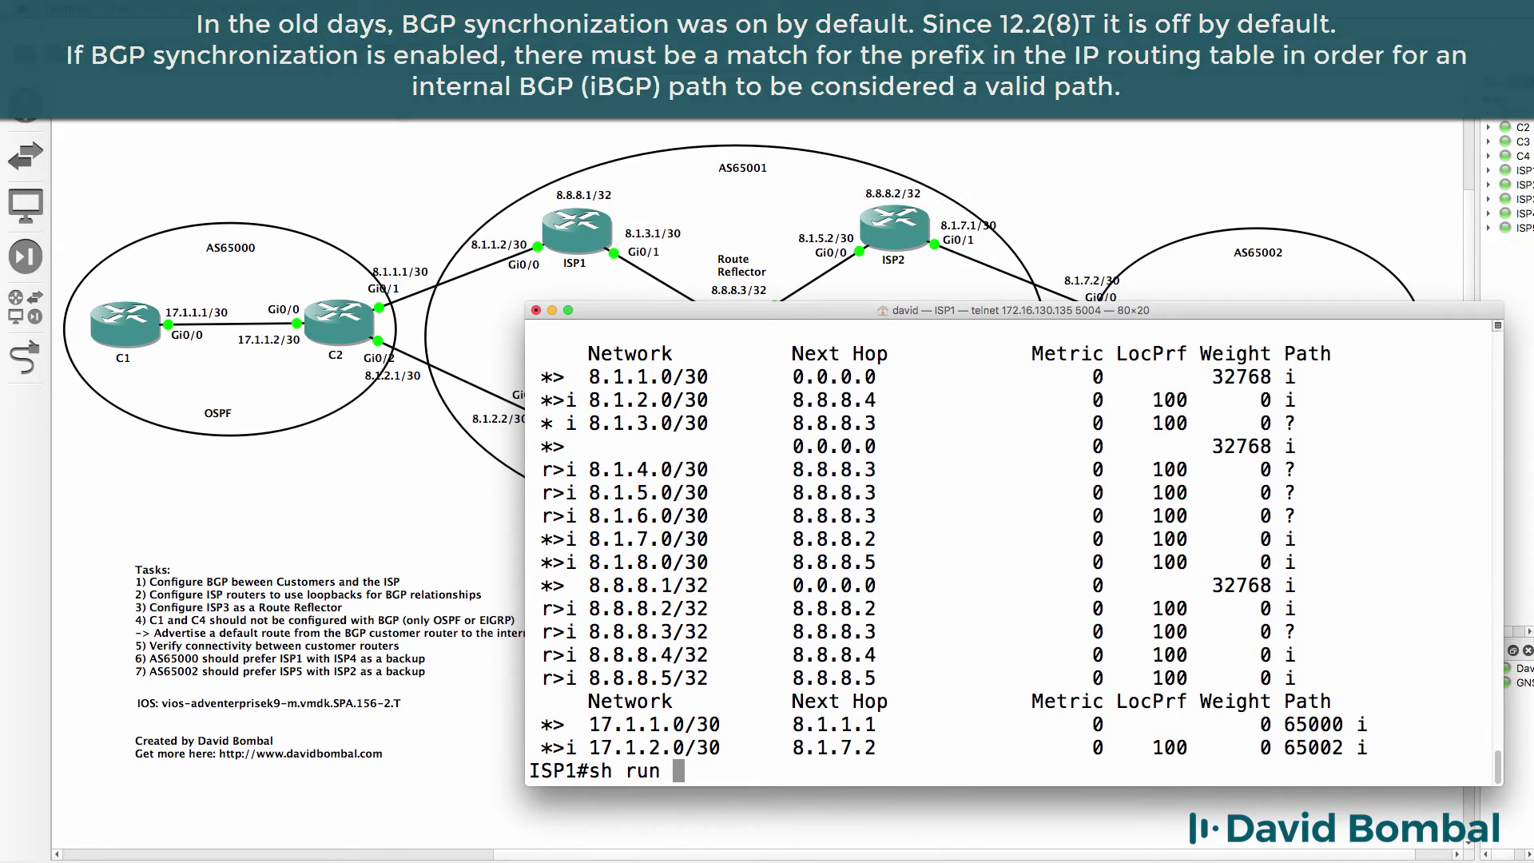
text(| sec bgp)
key(Return)
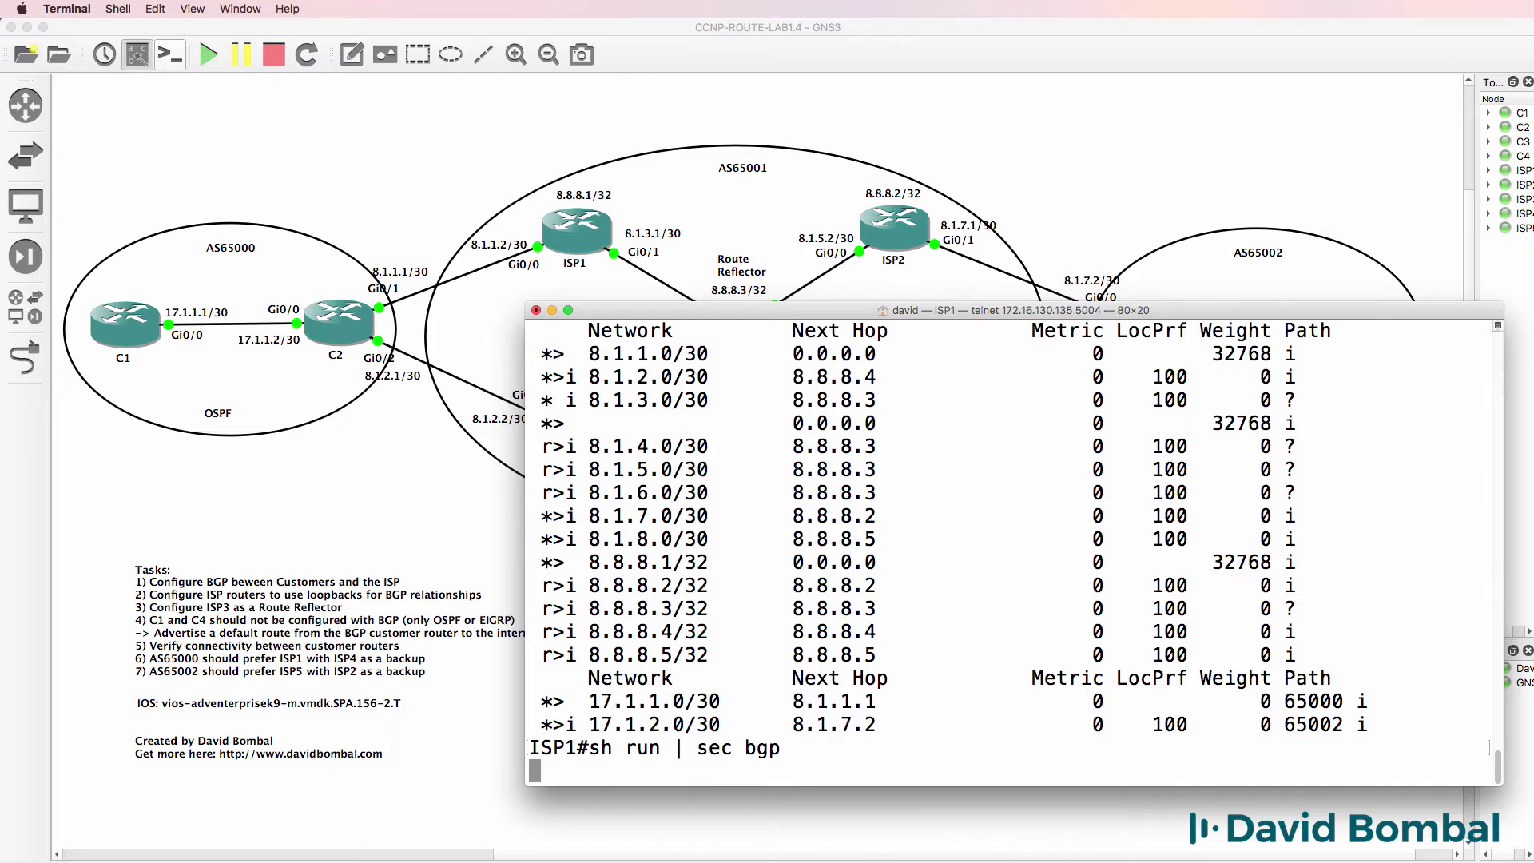
drag(553, 639, 1006, 625)
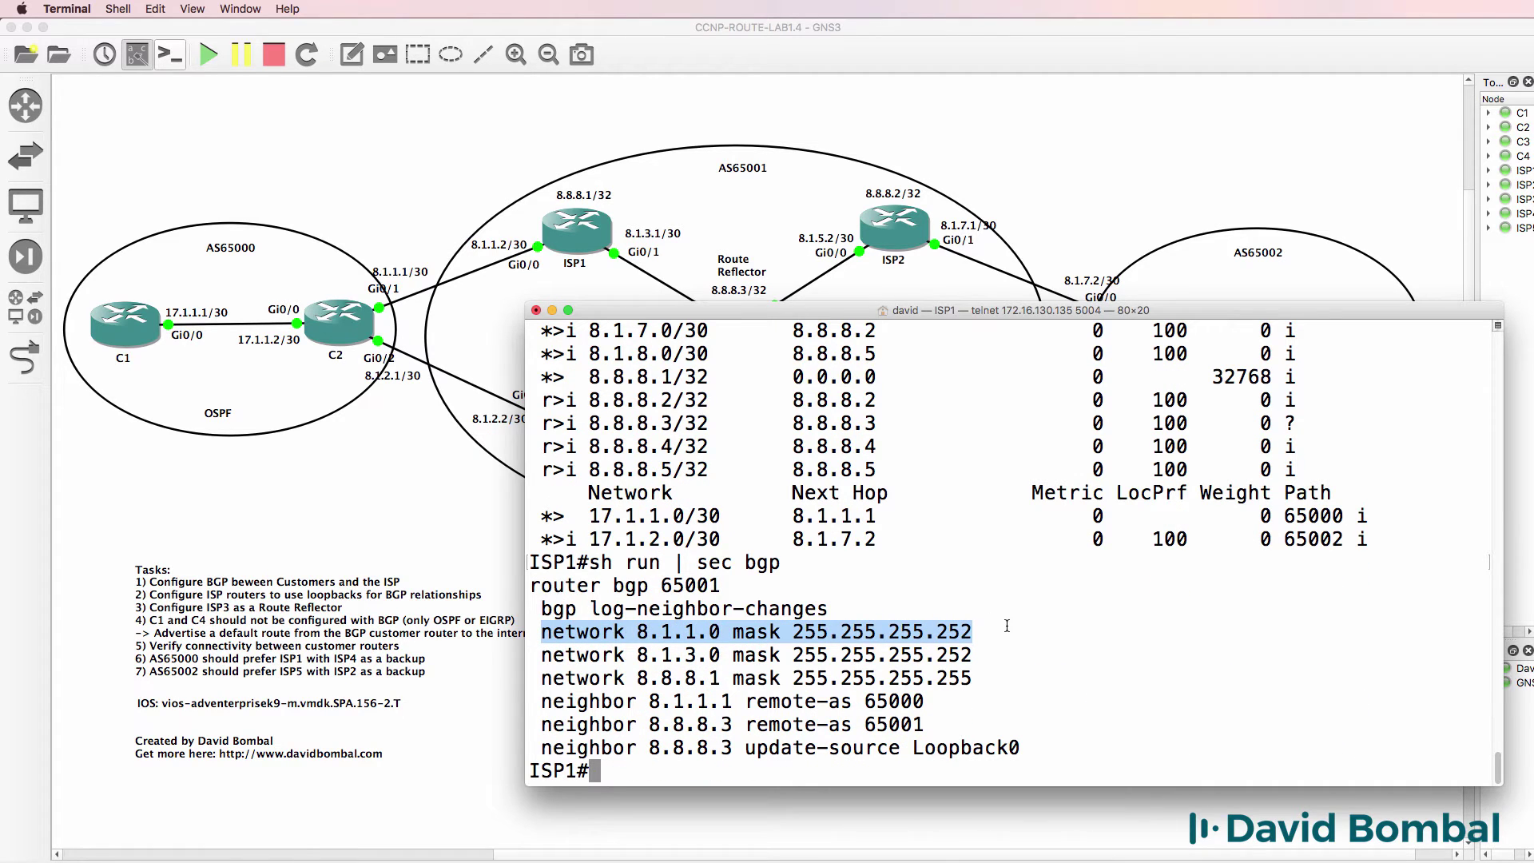
Under router bgp 65001 on ISP1, remove network 8.1.1.0 mask 255.255.255.252.
text(conf t)
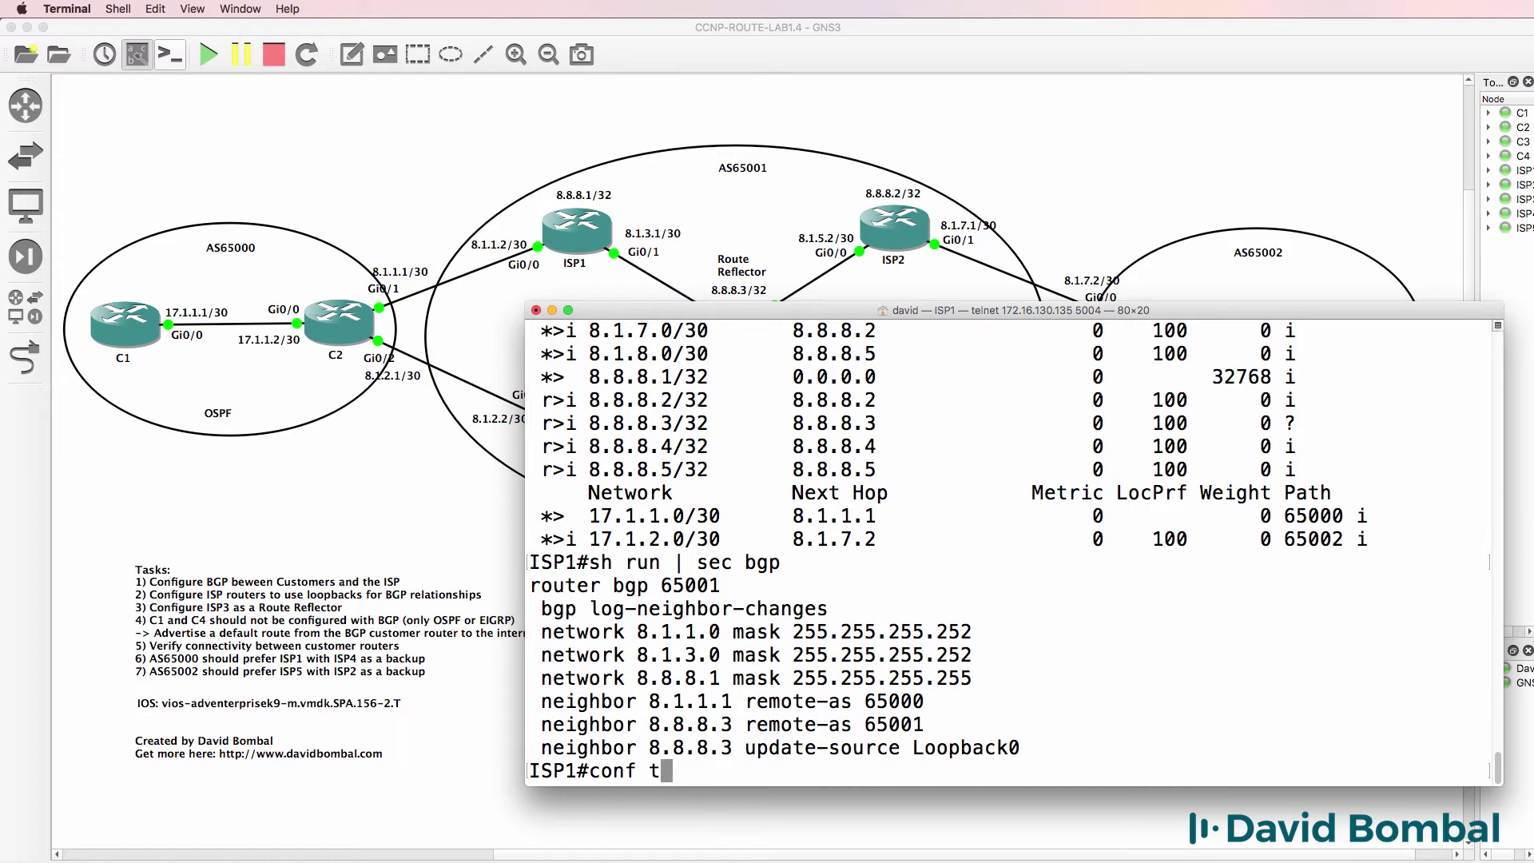
key(Return)
text(router bgp 6)
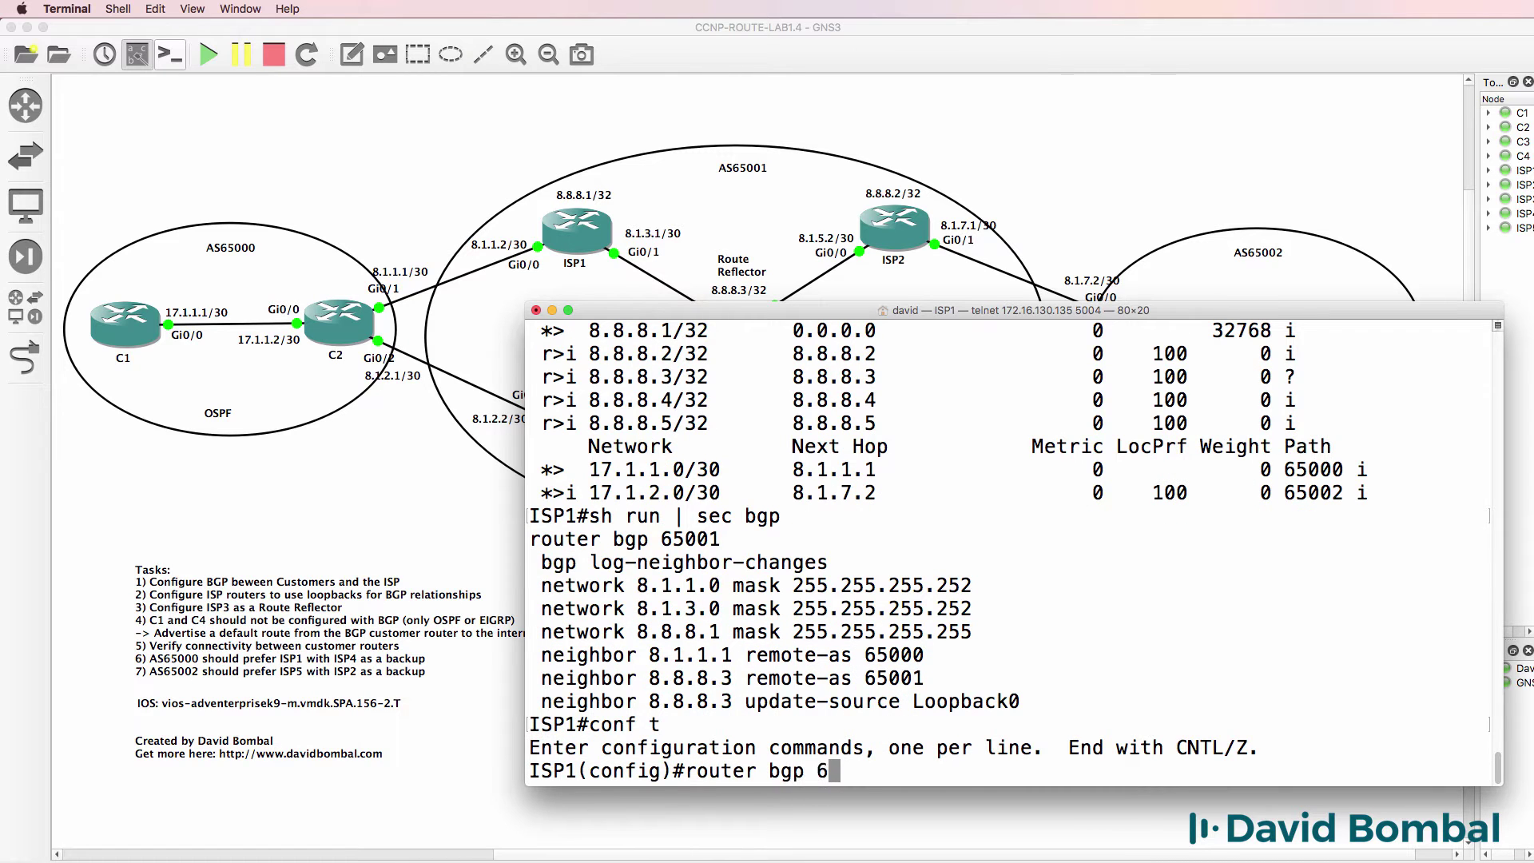
text(5001)
key(Return)
text(no ne)
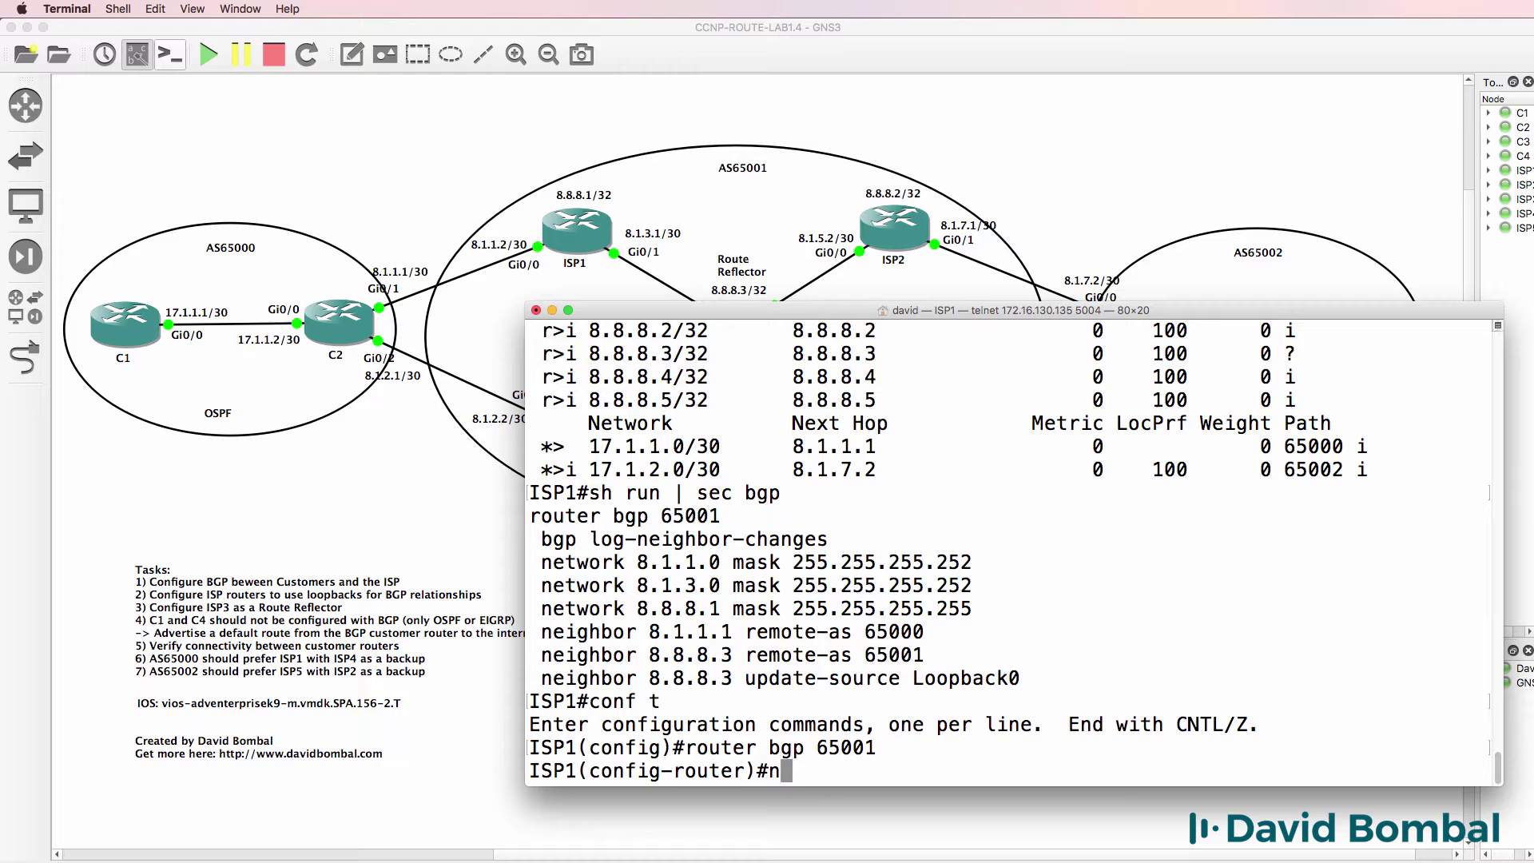
key(Tab)
text(t)
key(Tab)
text(8.)
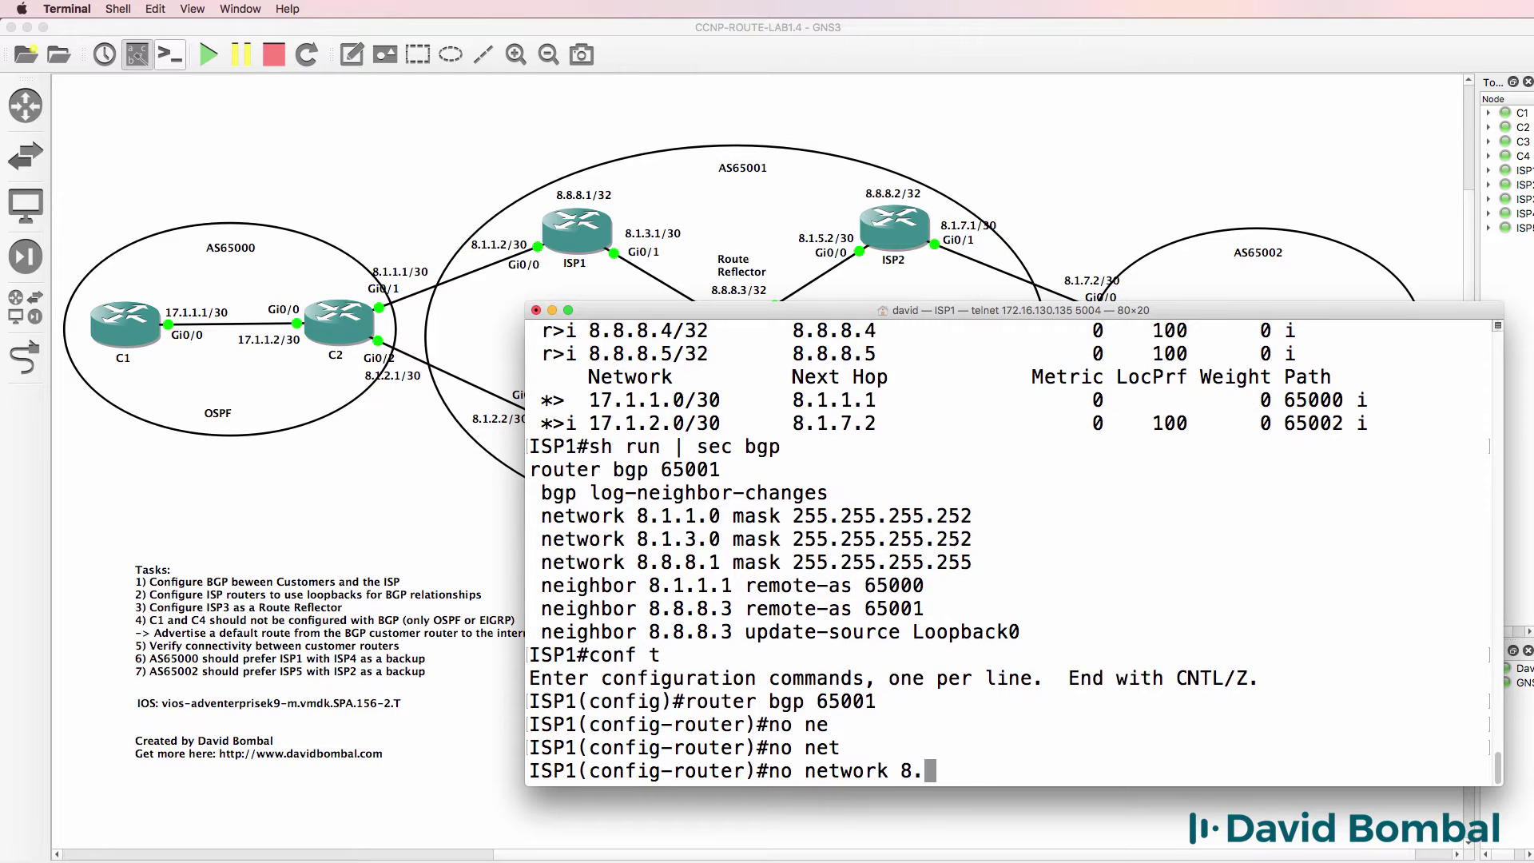
text(1.1.0 mask 255.)
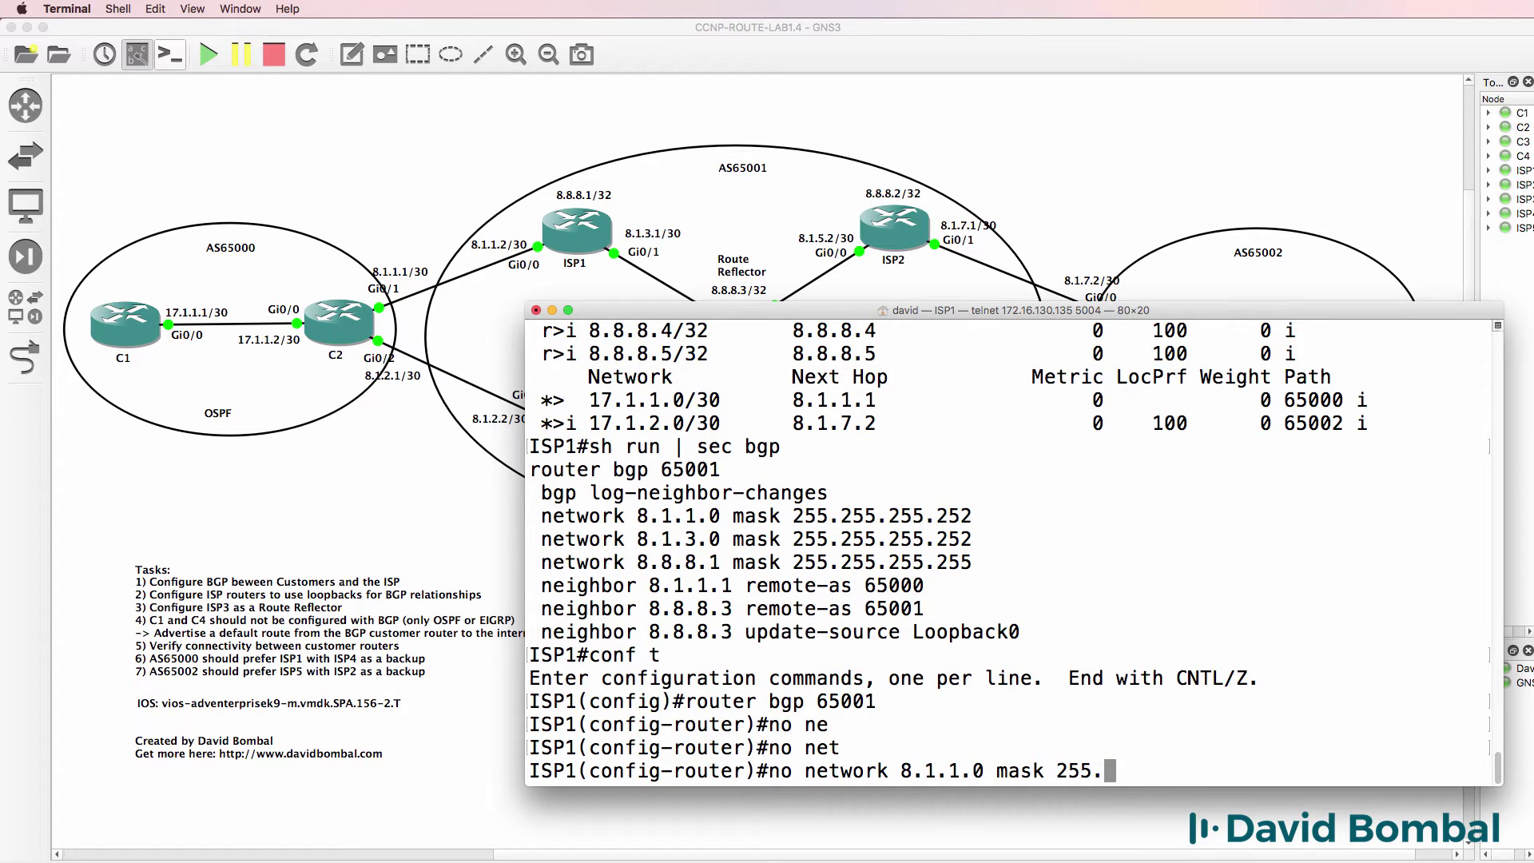
text(255.255.252)
key(Return)
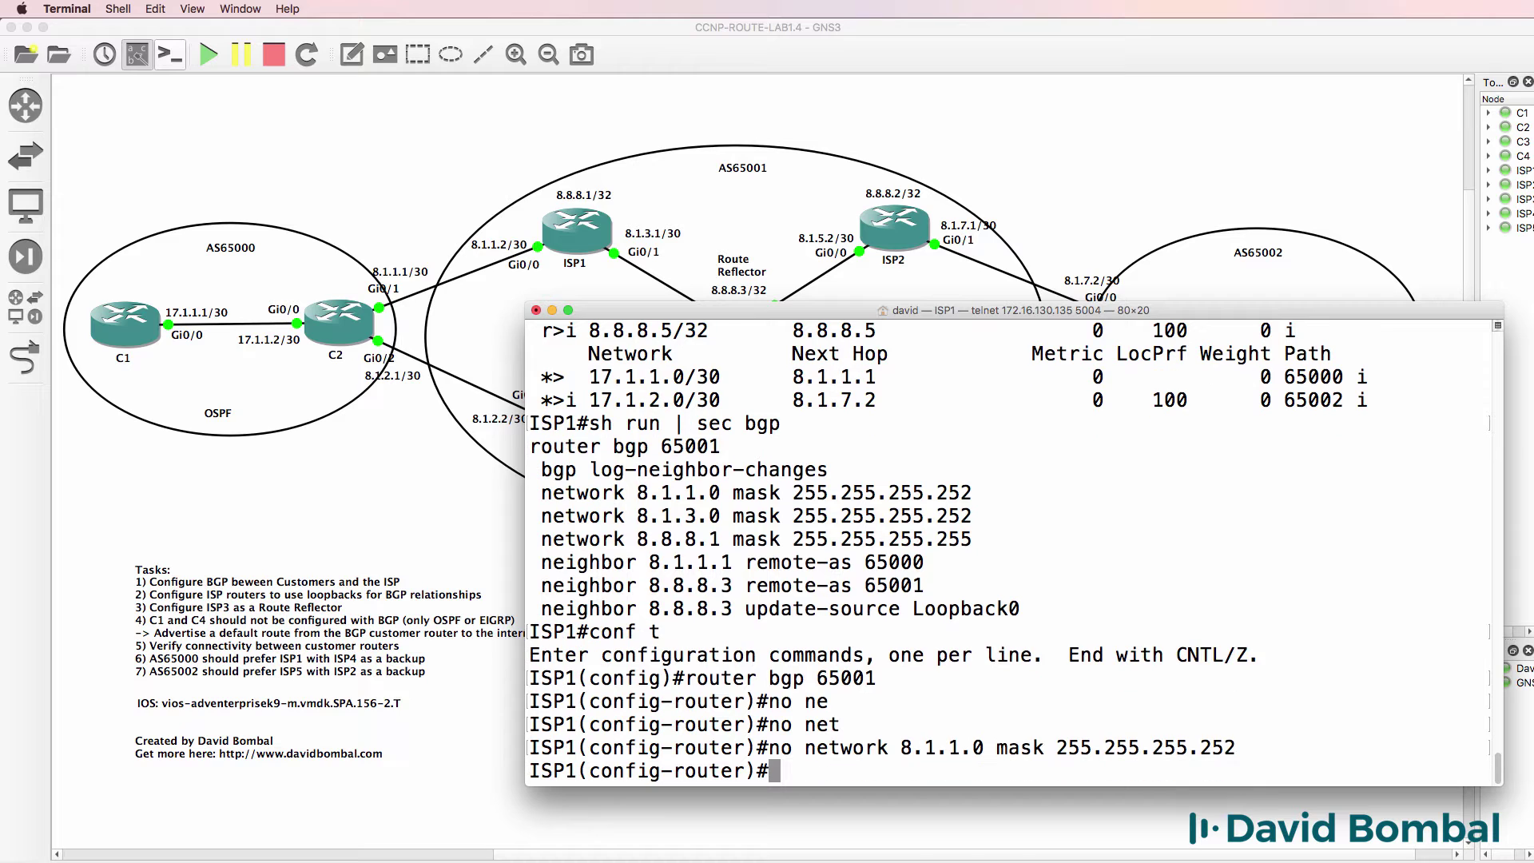
Leave configuration mode on ISP1 and reset all BGP sessions with 'clear ip bgp *'.
text(end)
key(Return)
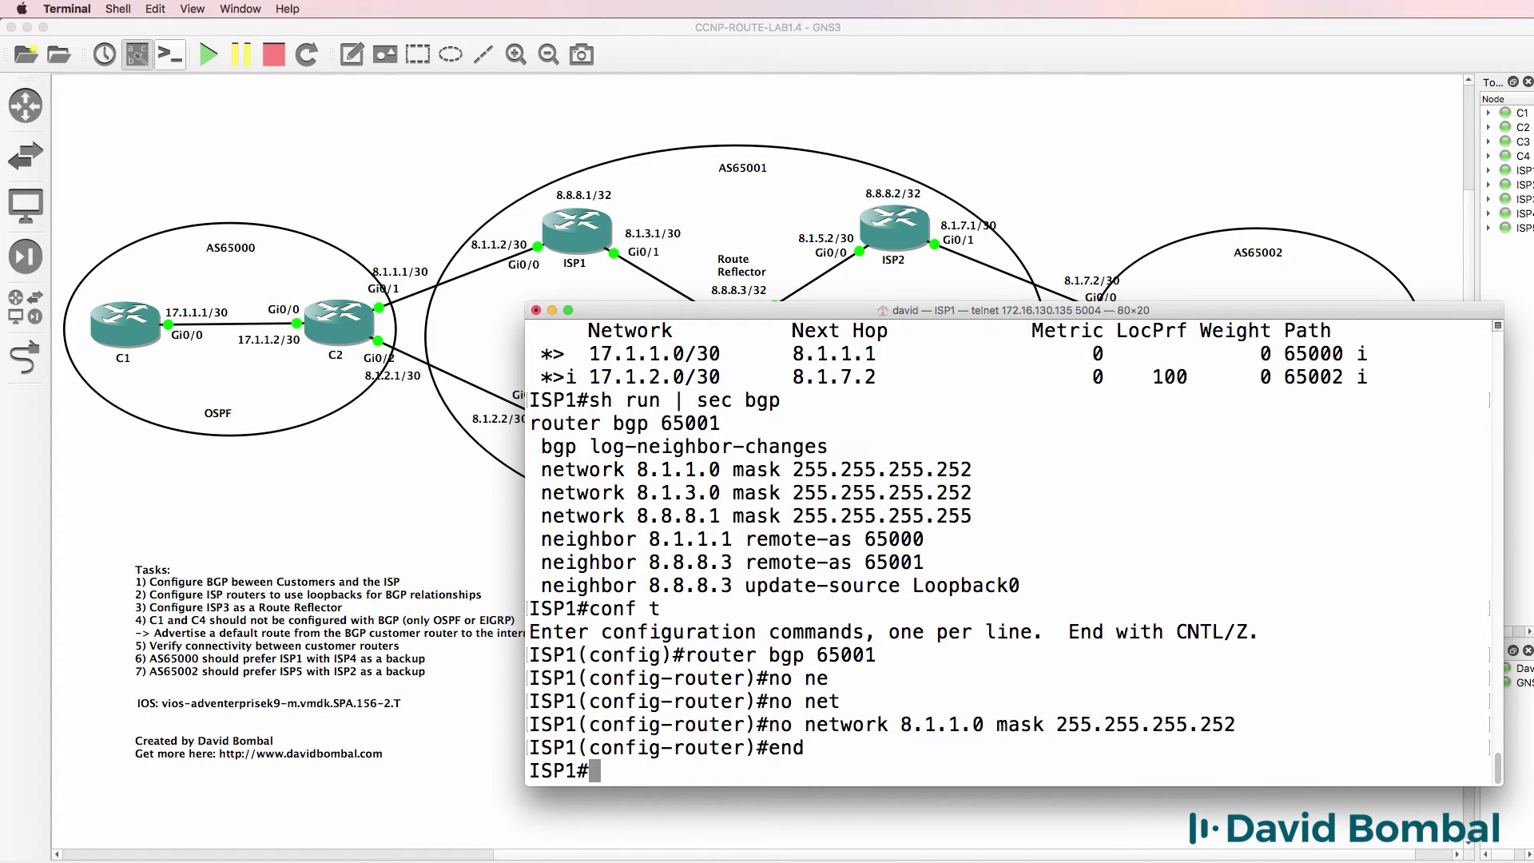
text(clear ip bgp *)
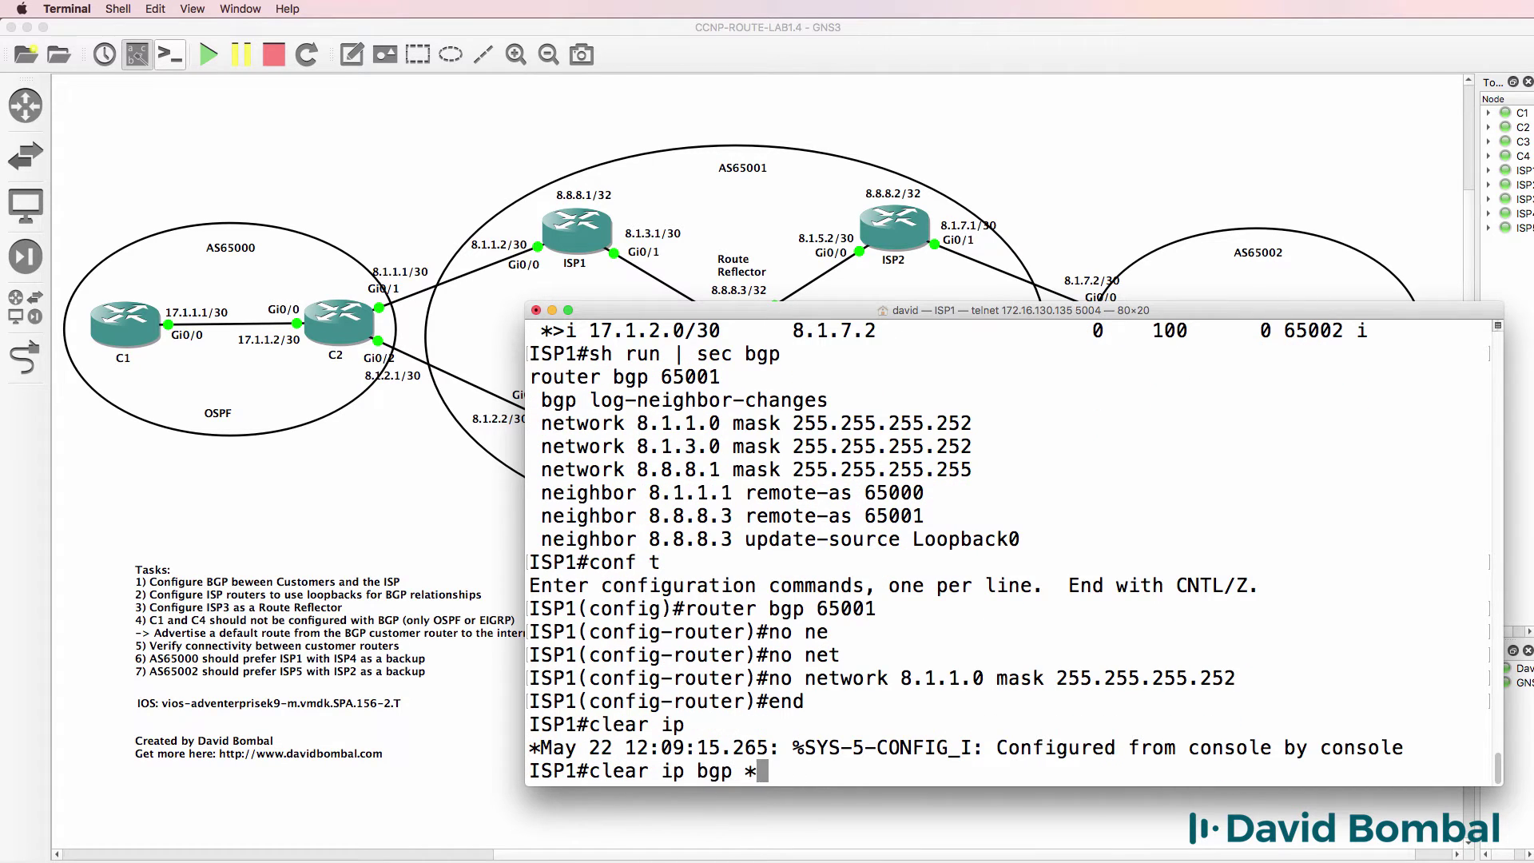
key(Return)
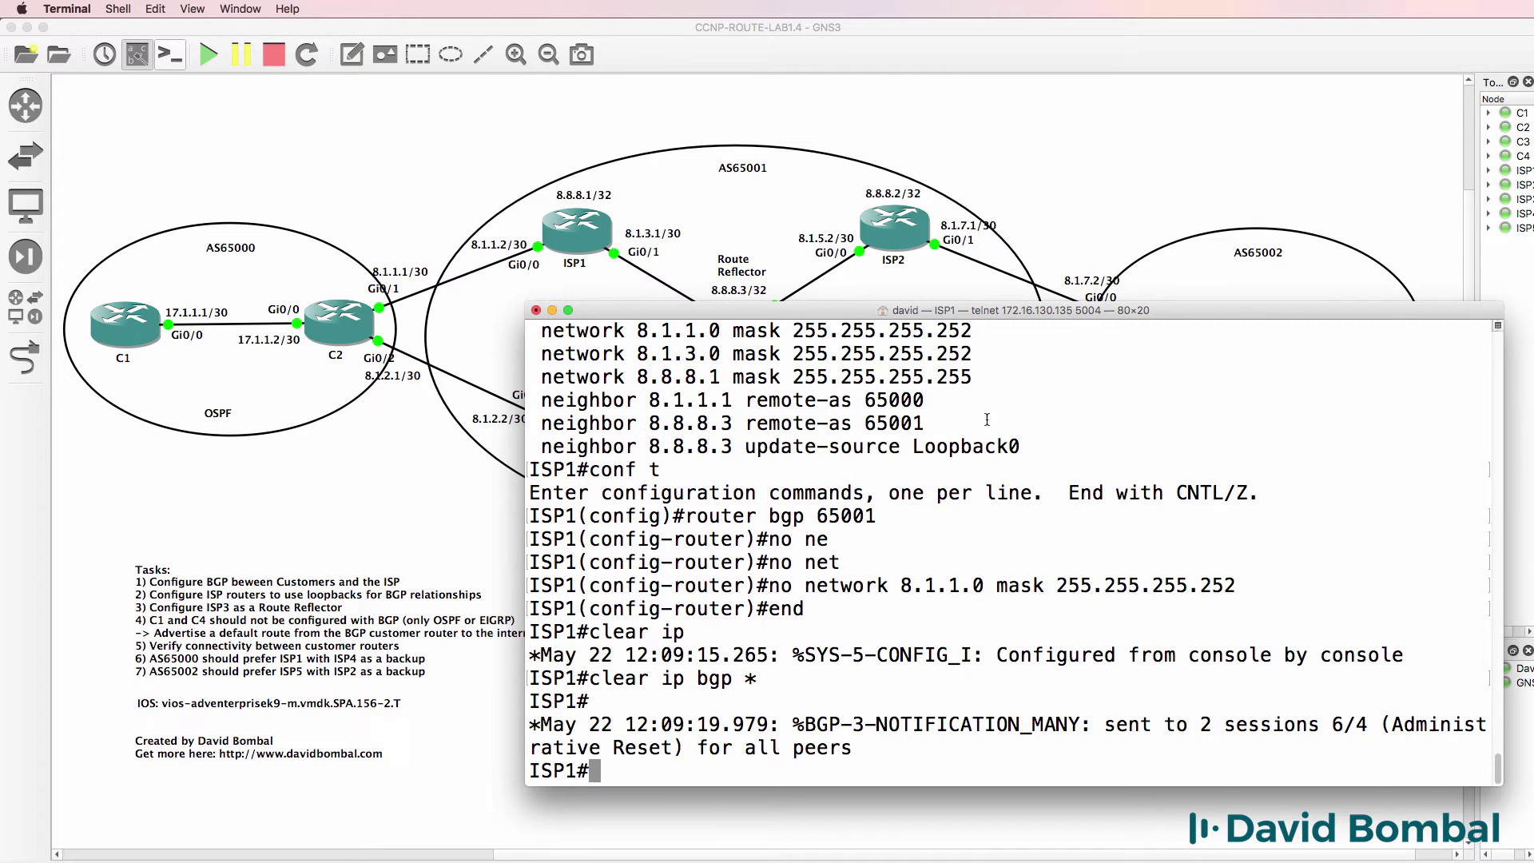
Bring up the ISP4 console session and move it to the upper left.
click(852, 46)
right_click(489, 861)
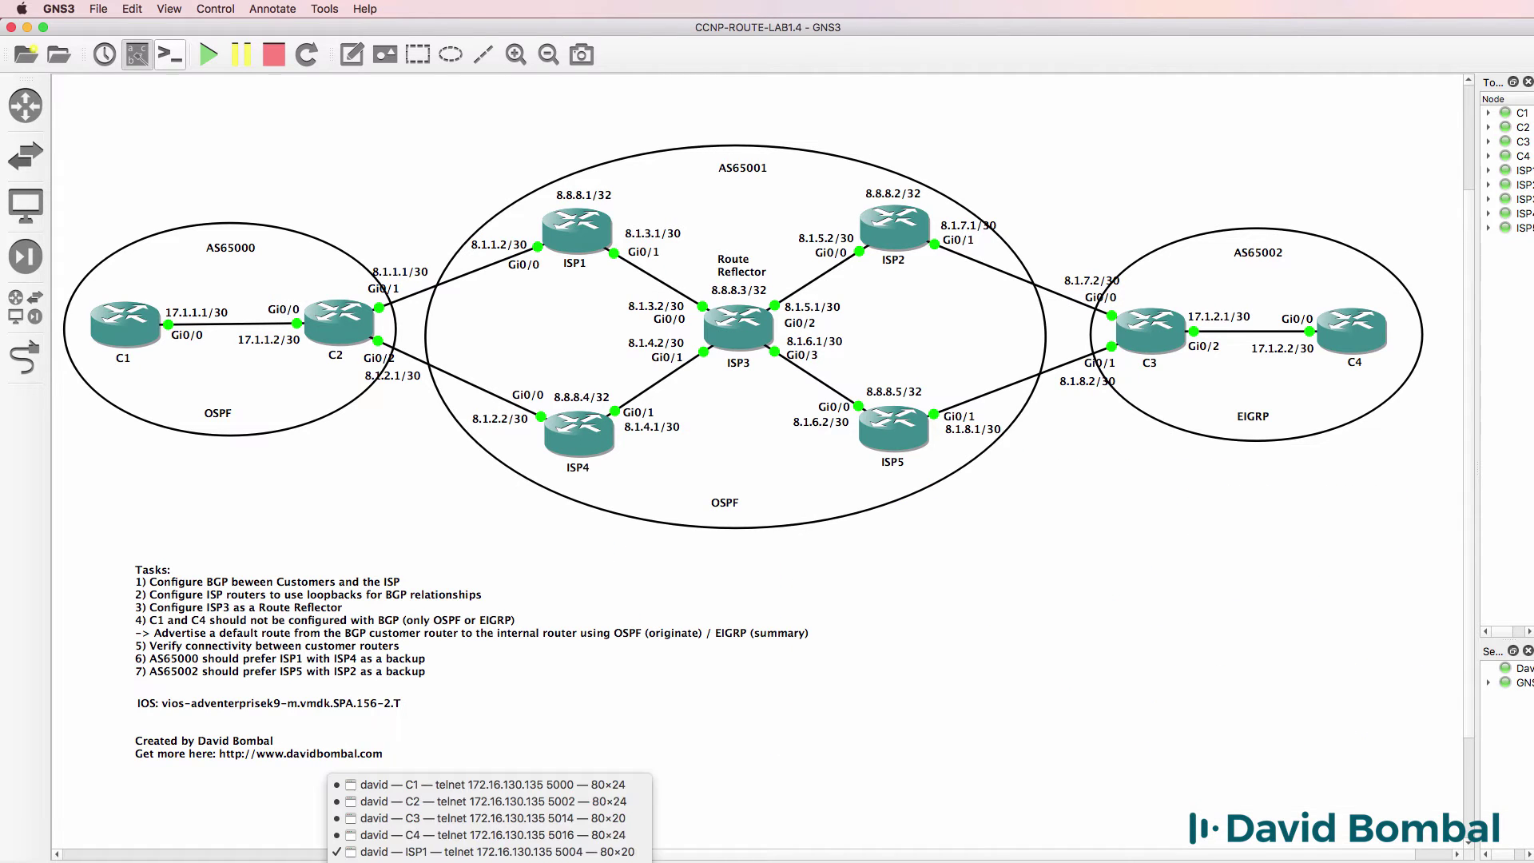
scroll(492, 484, down, 2)
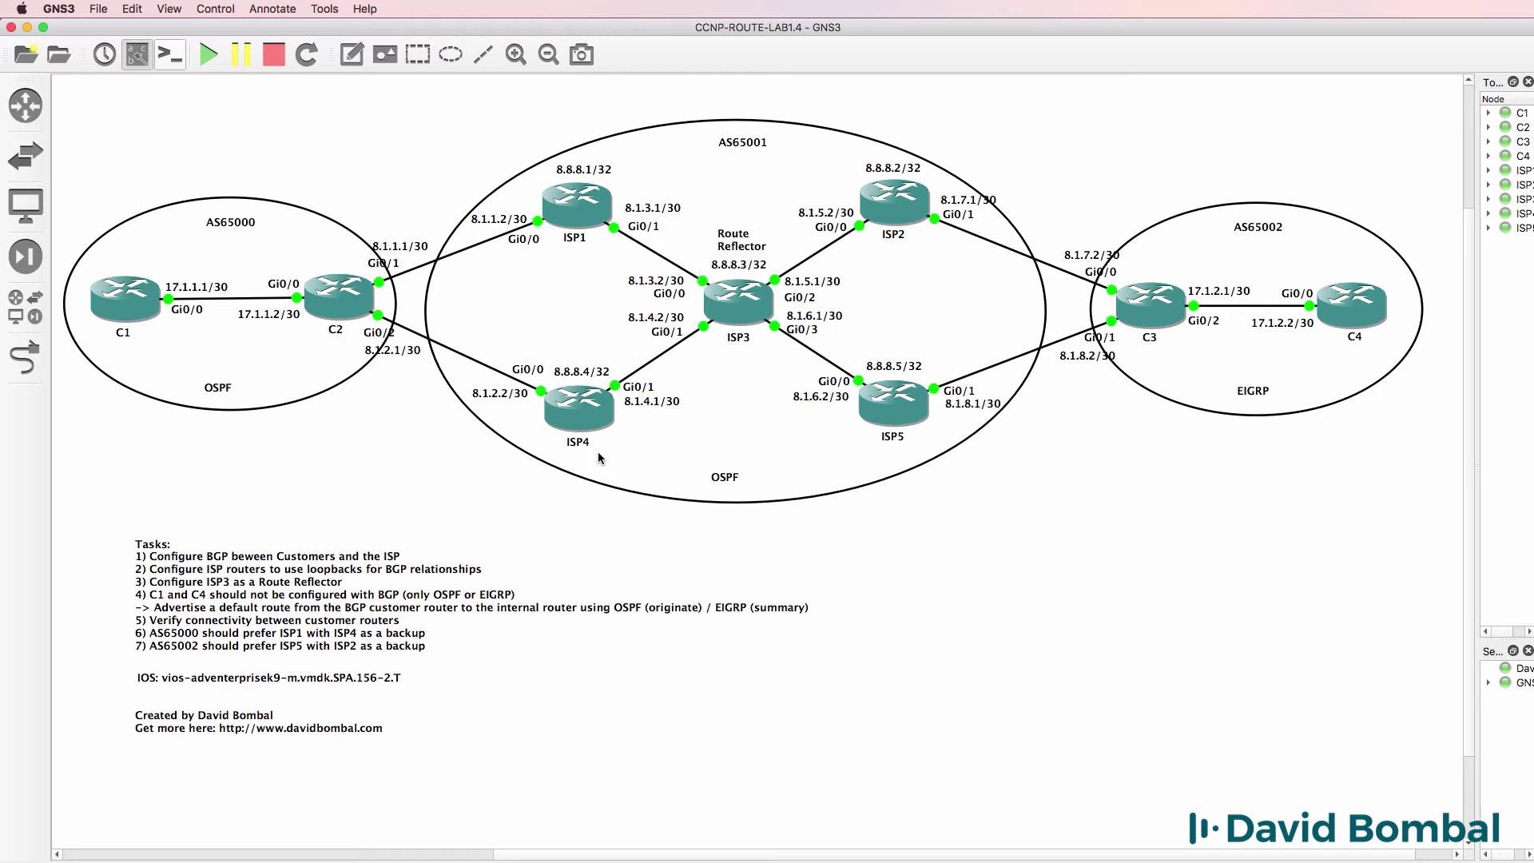
right_click(489, 861)
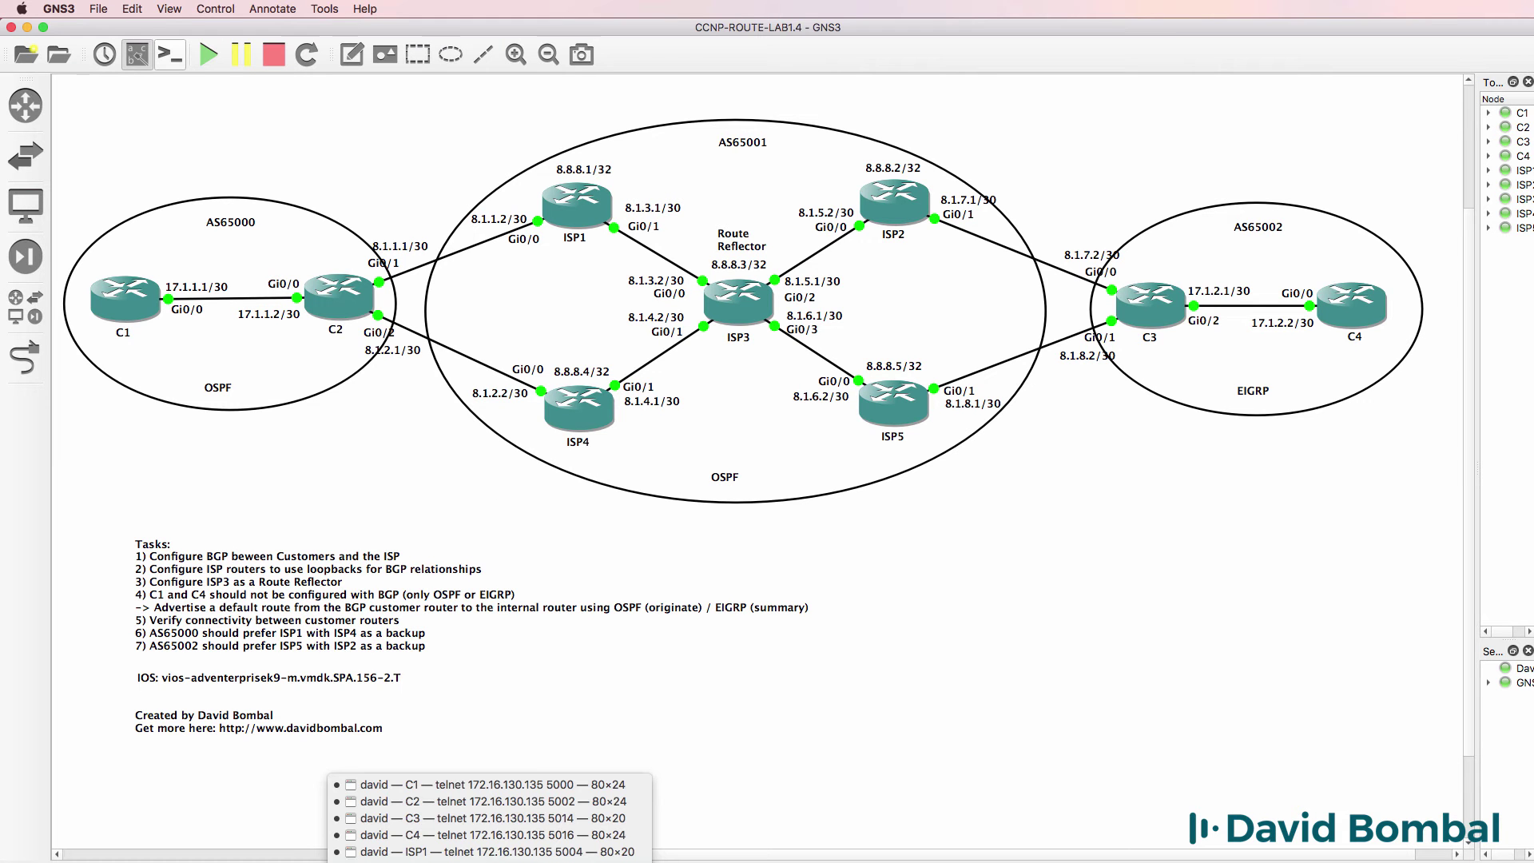
click(479, 851)
drag(1043, 525, 547, 229)
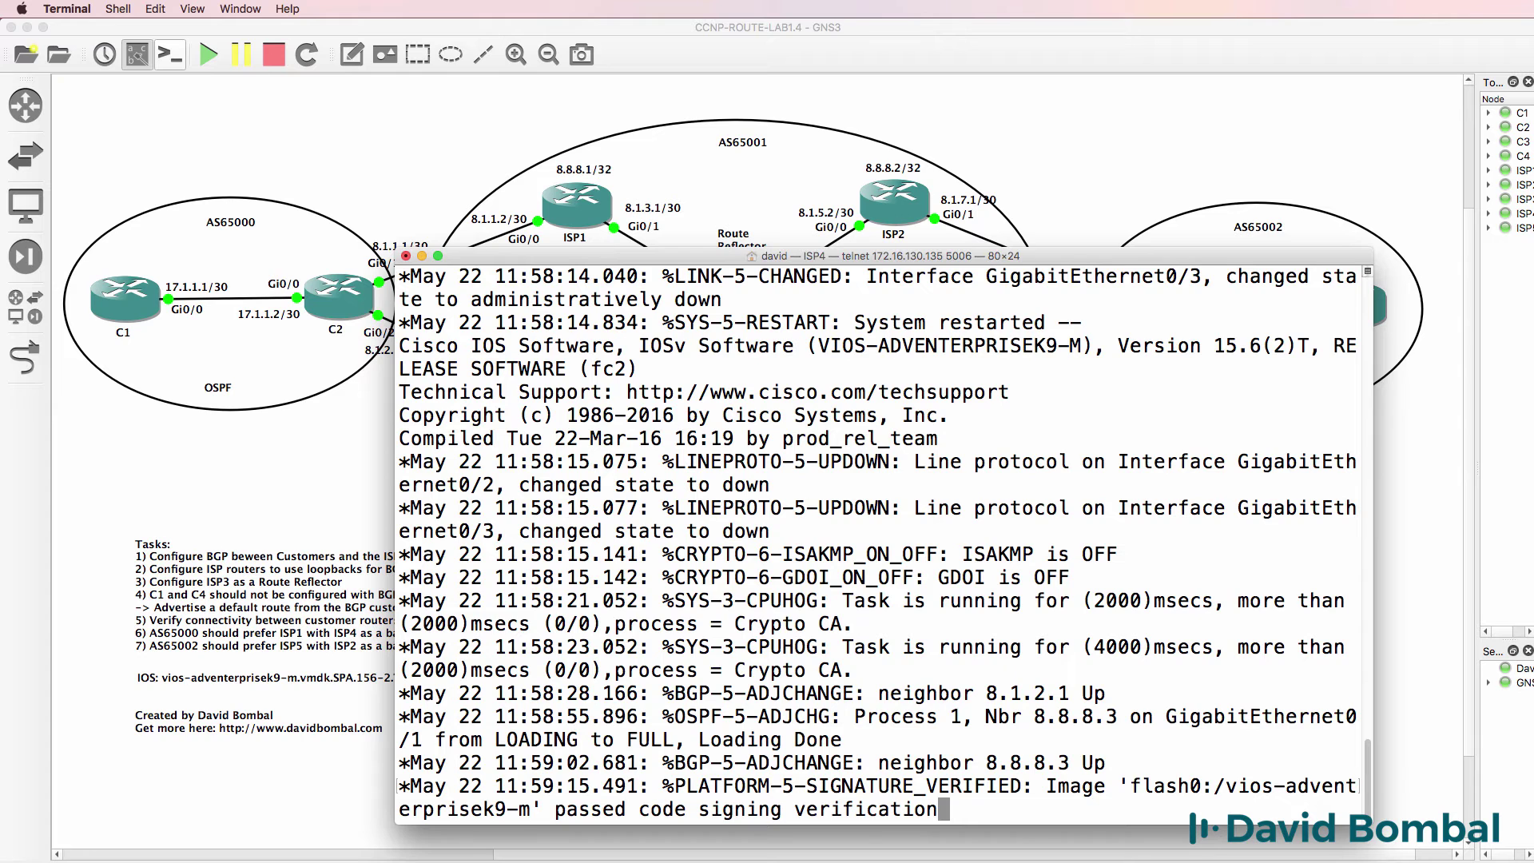
Display ISP4's BGP configuration with 'sh run | sec bgp'.
key(Return)
text(sh run | s)
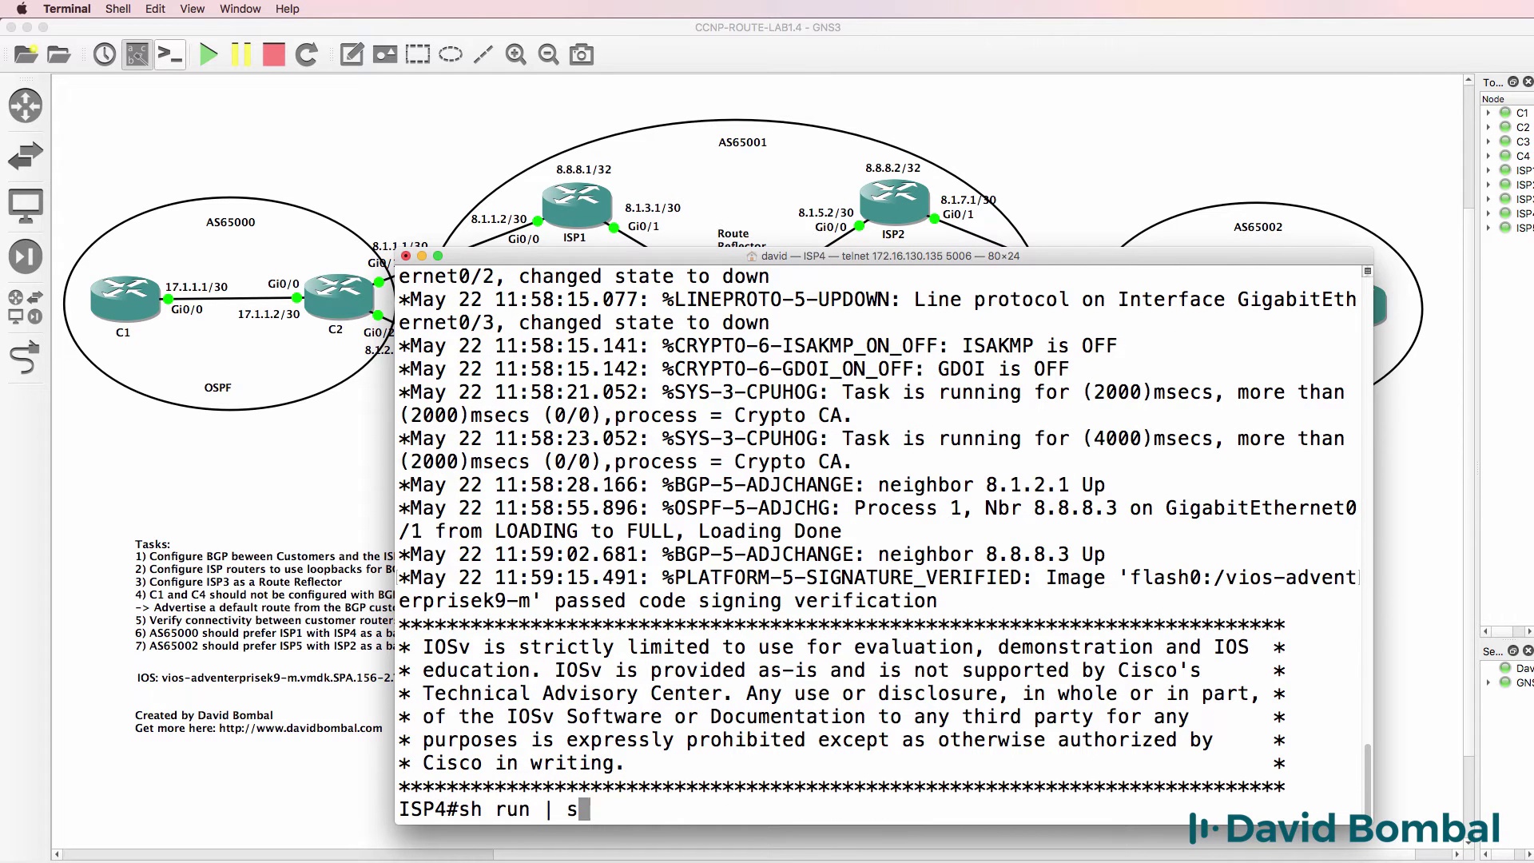
text(ec bgp)
key(Return)
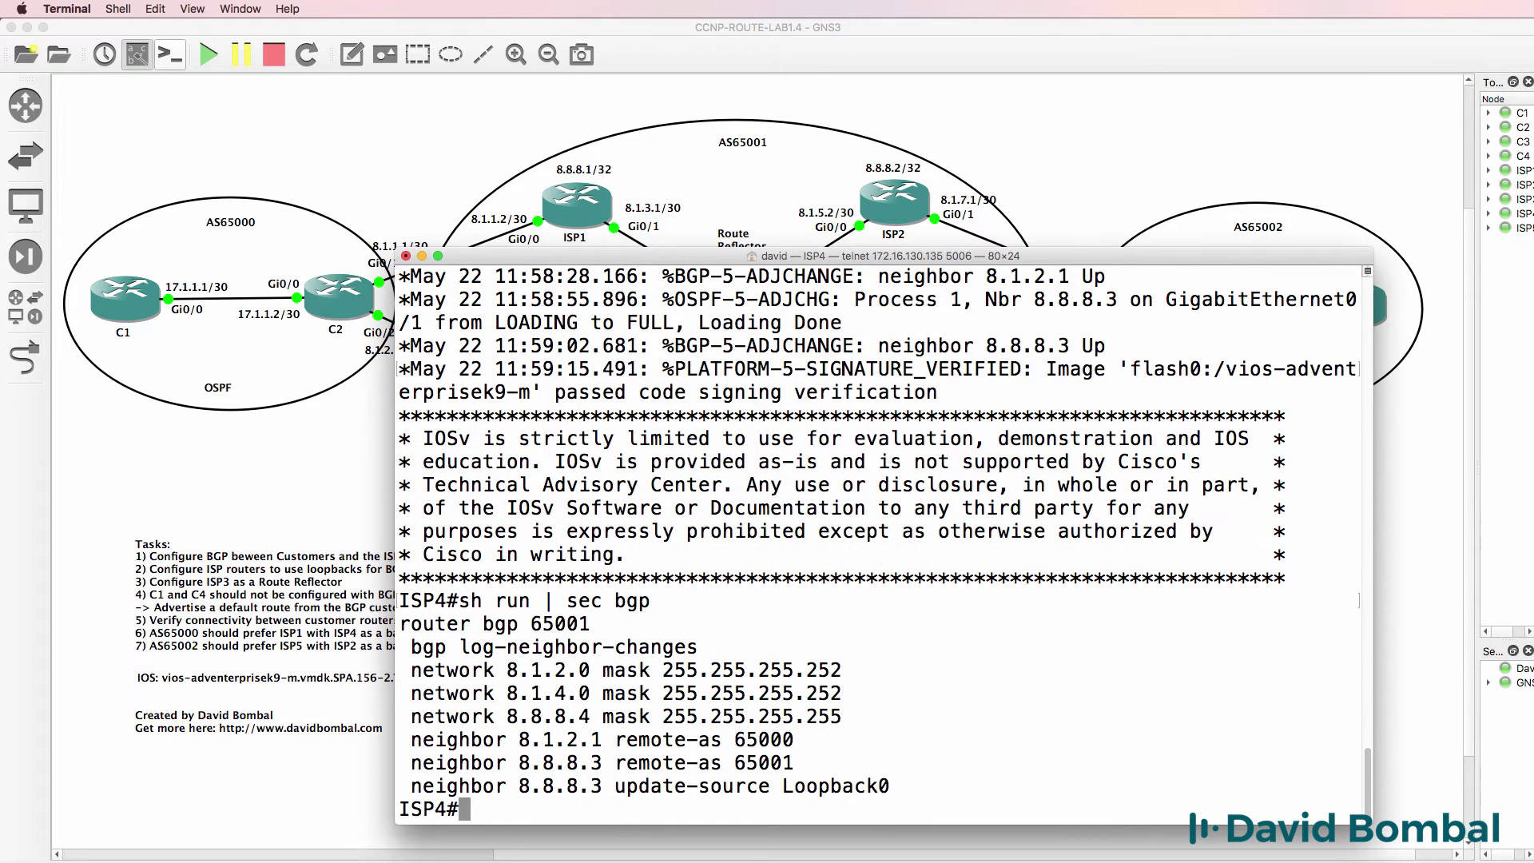
Remove 'network 8.1.2.0 mask 255.255.255.252' from ISP4's router bgp 65001.
text(conf t)
key(Return)
text(route rbg)
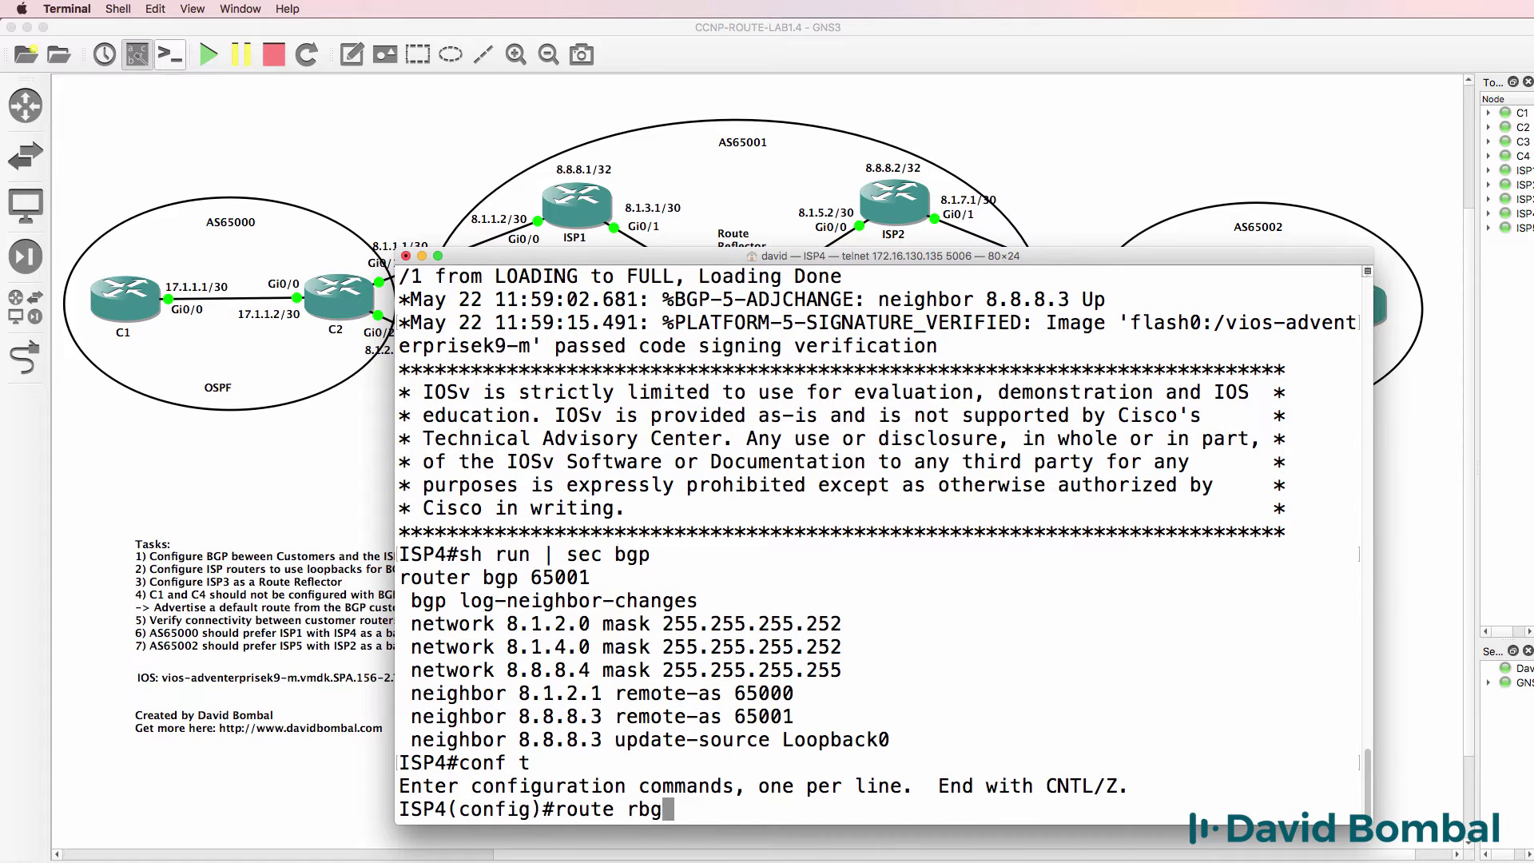
key(BackSpace)
key(BackSpace)
key(BackSpace)
key(BackSpace)
text(r bgp 65001)
key(Return)
text(no)
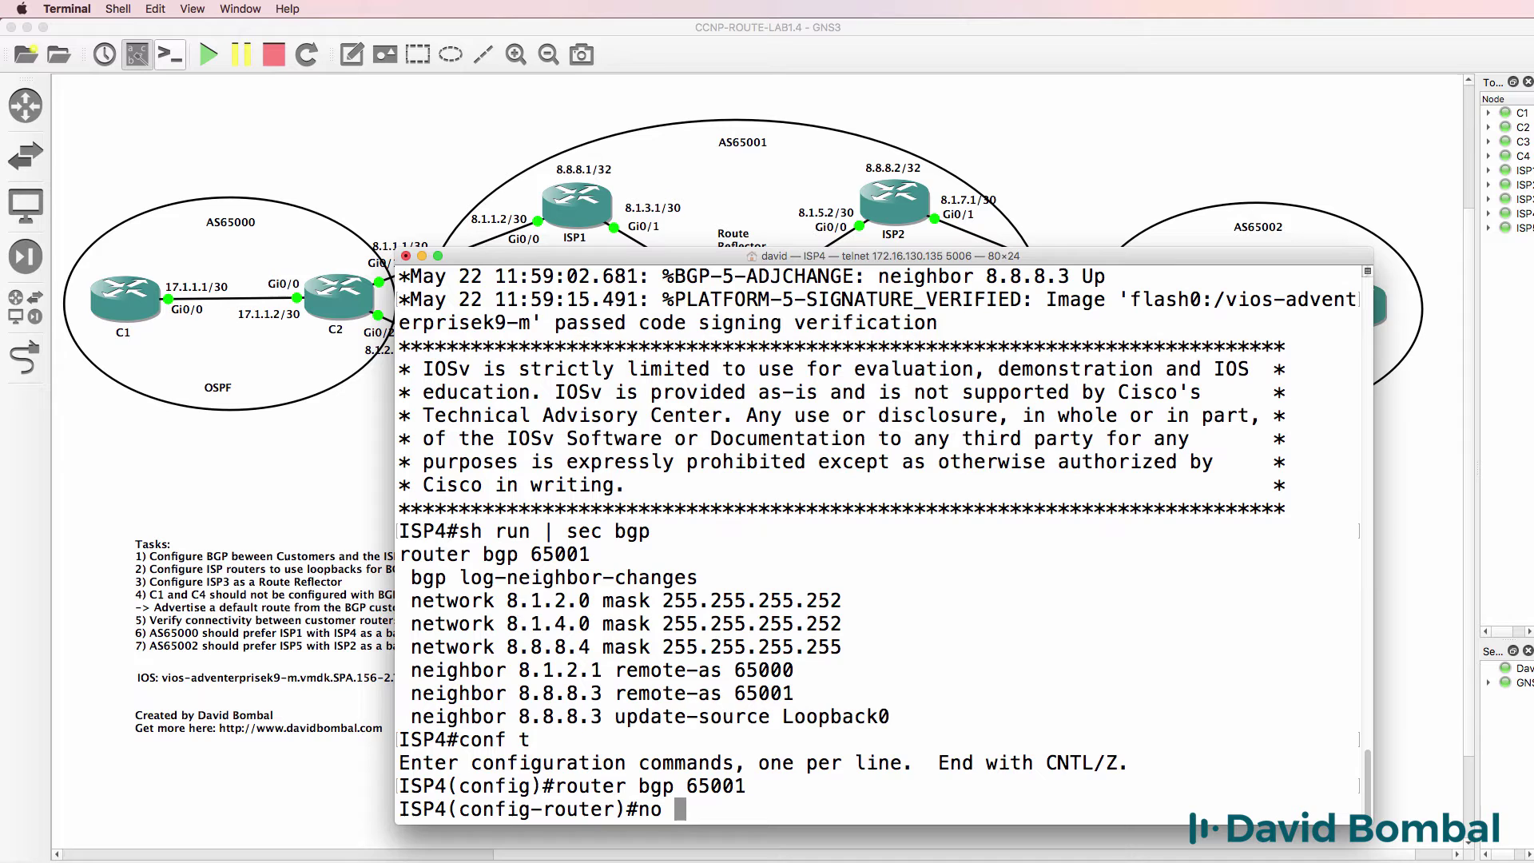
drag(843, 600, 352, 595)
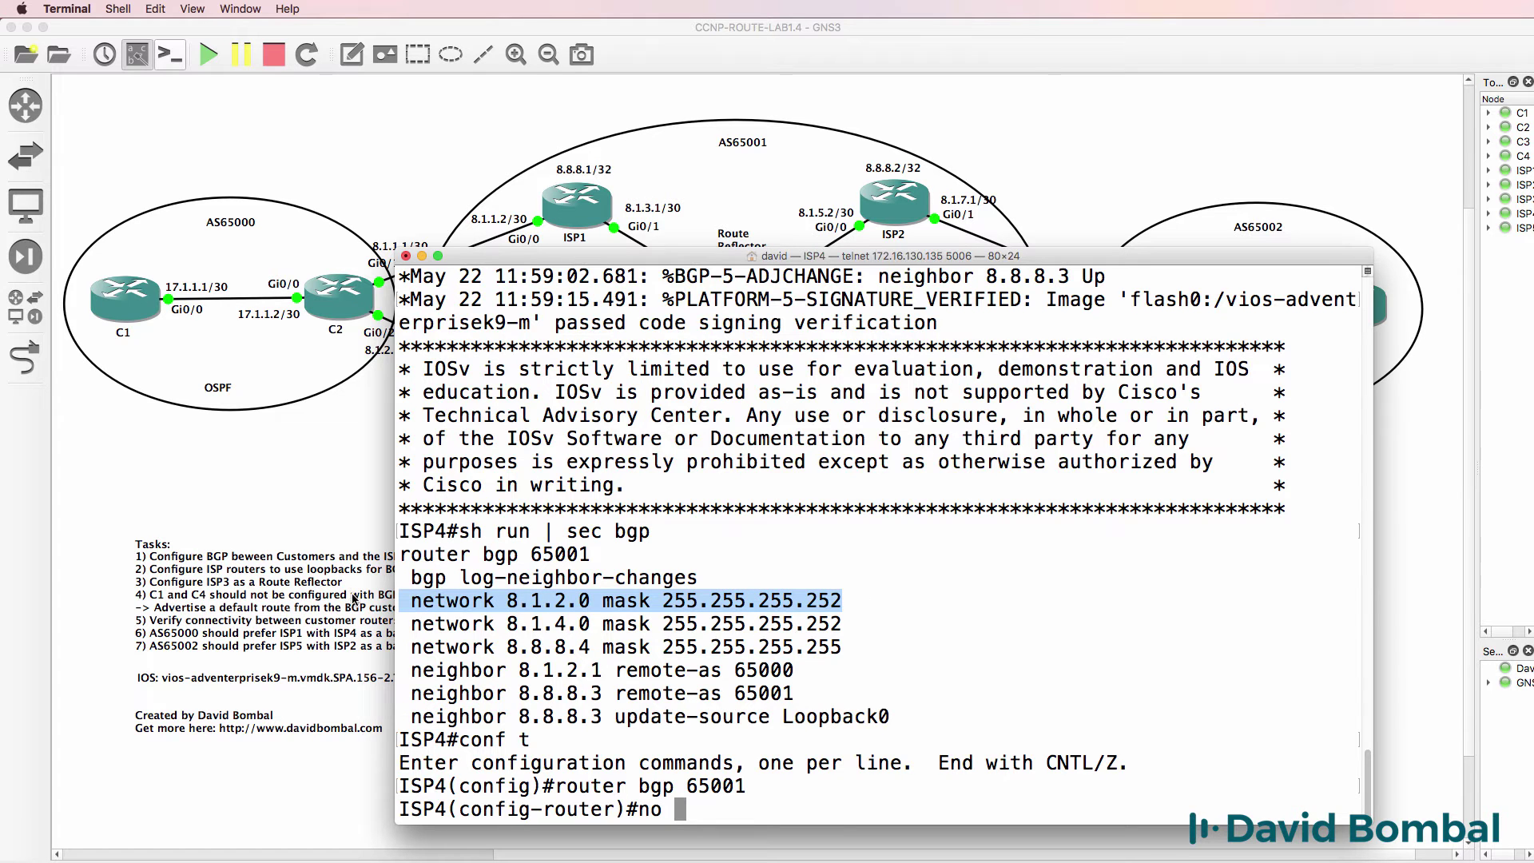
text(network 8.1.2.0 mask 255.255.255.252)
key(Return)
drag(708, 262, 1042, 242)
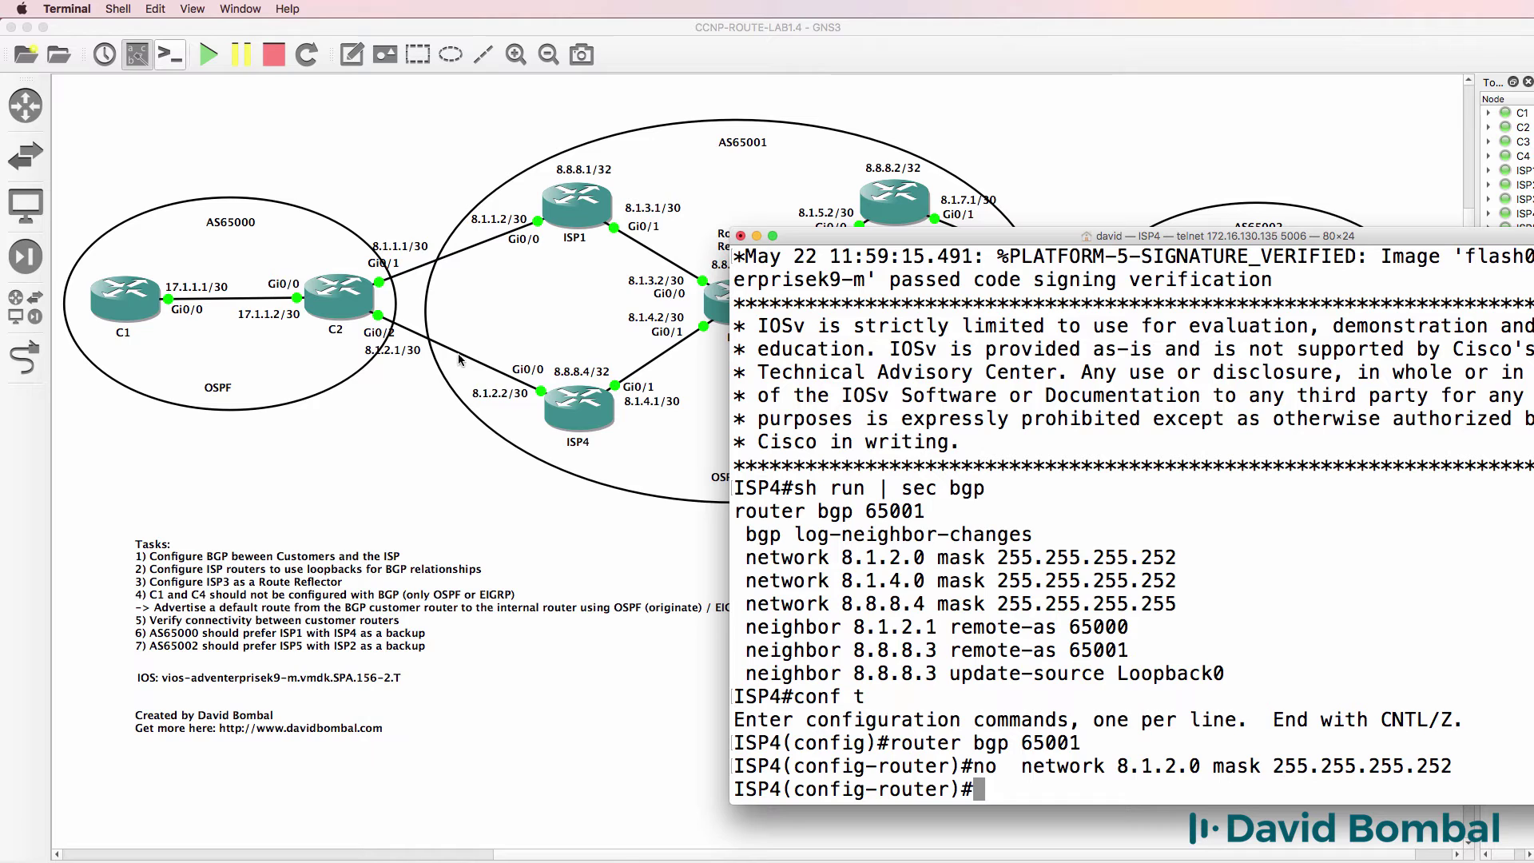
Leave configuration mode and reset all ISP4 BGP sessions with 'clear ip bgp *'.
text(end)
key(Return)
text(clear ip bgp)
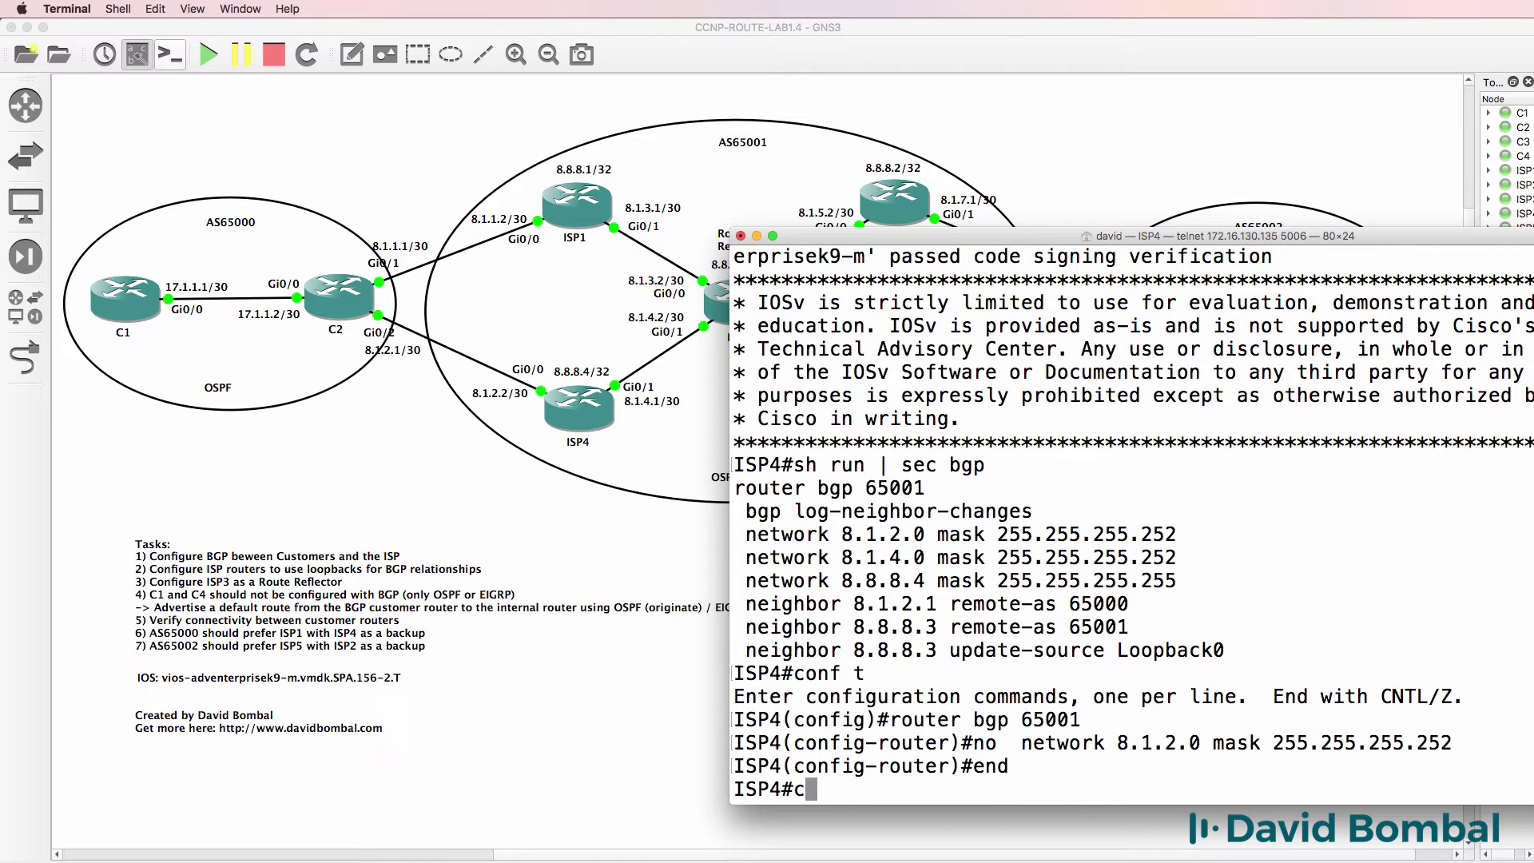
text( *)
key(Return)
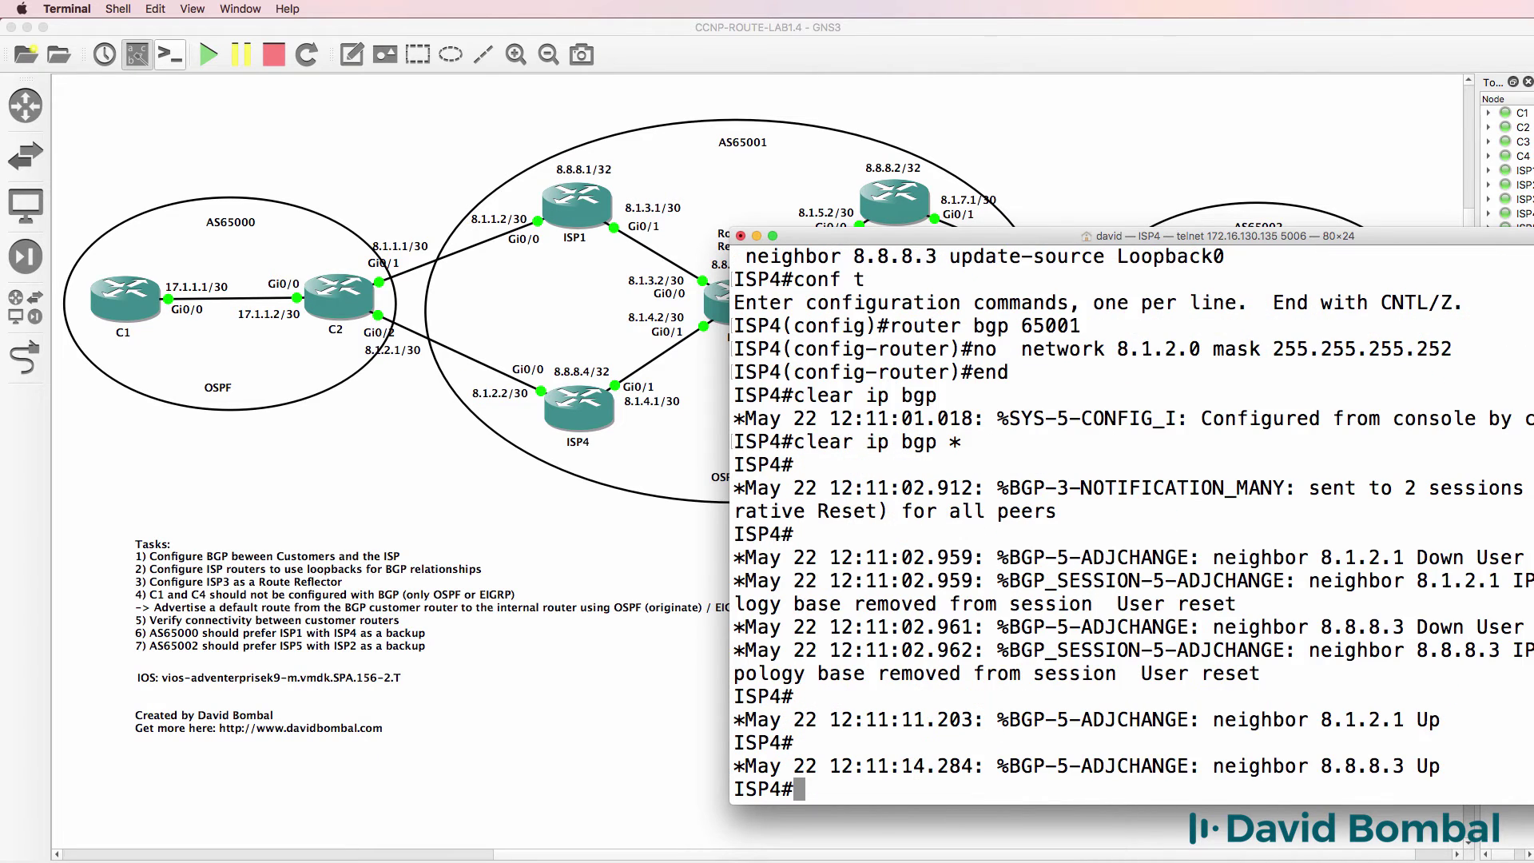
Run 'sh ip bgp sum' on ISP3 and highlight 3 prefixes from 8.8.8.1 and 0 from 8.8.8.4.
key(Return)
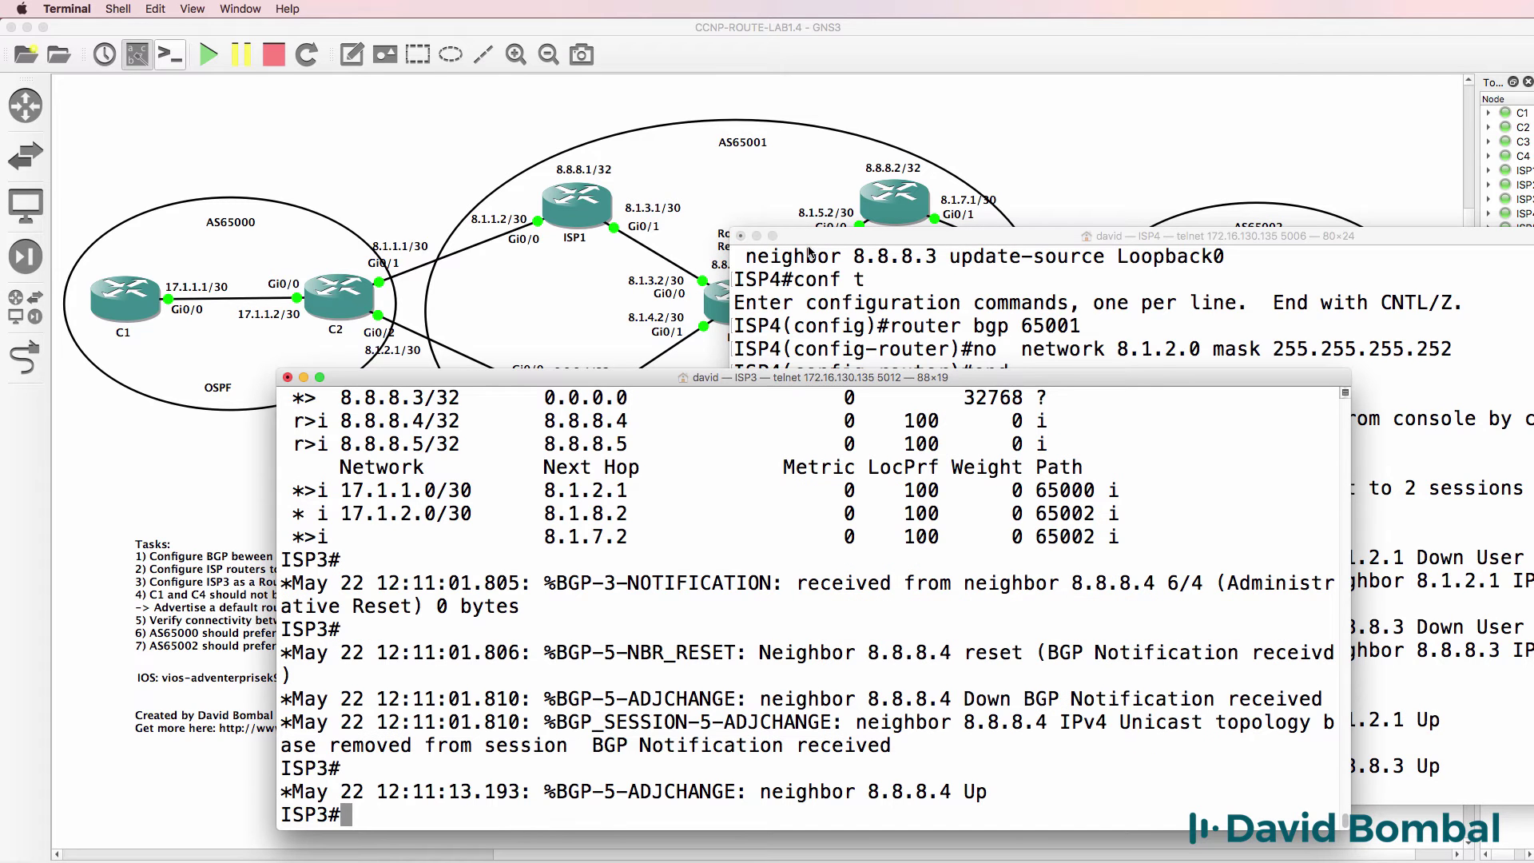
click(756, 235)
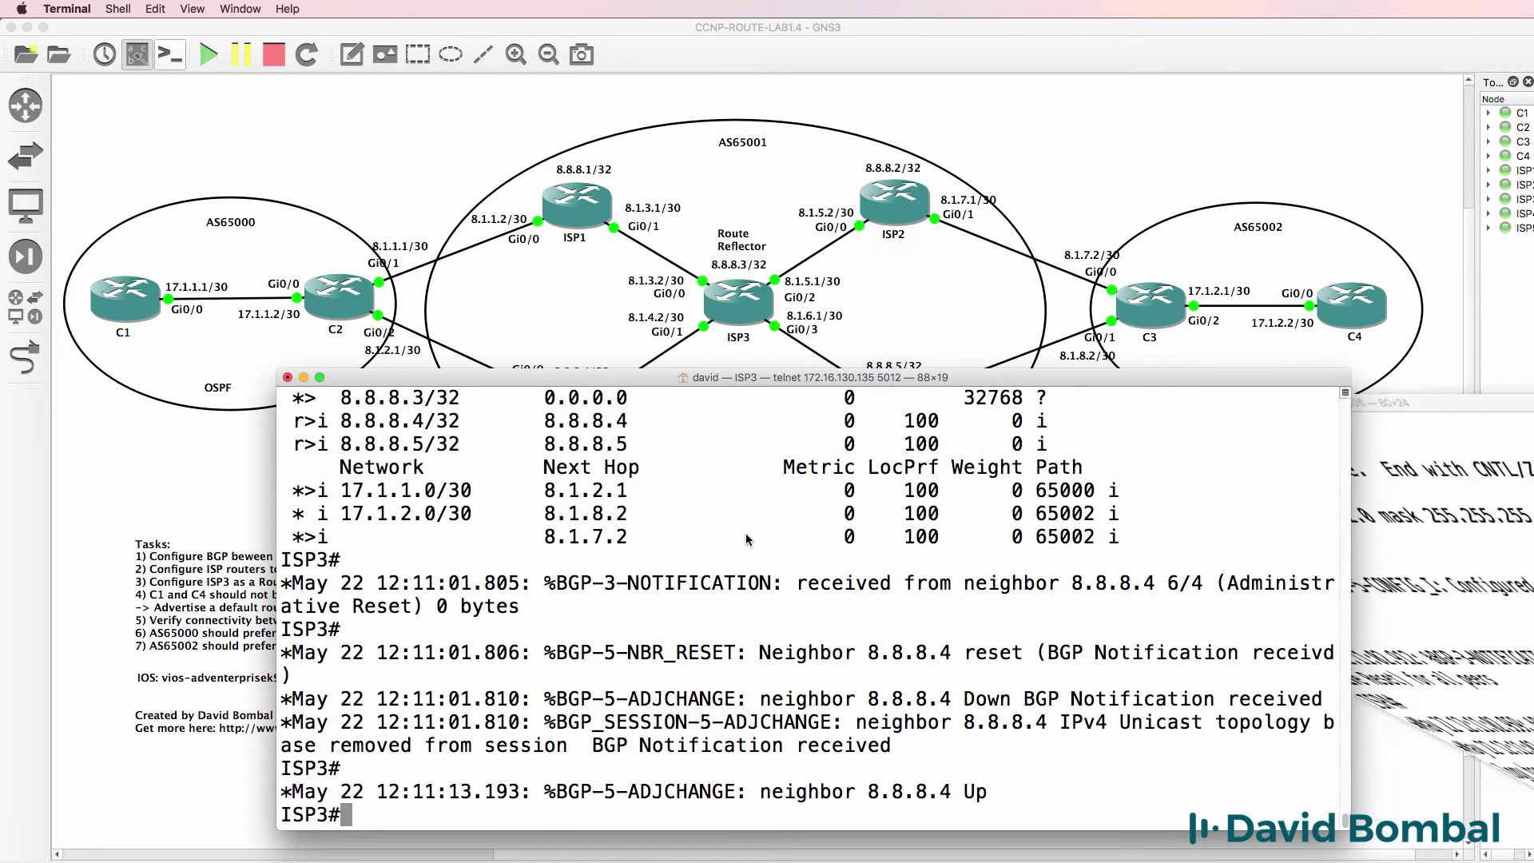
key(Return)
key(Return)
text(sh ip bgp sum)
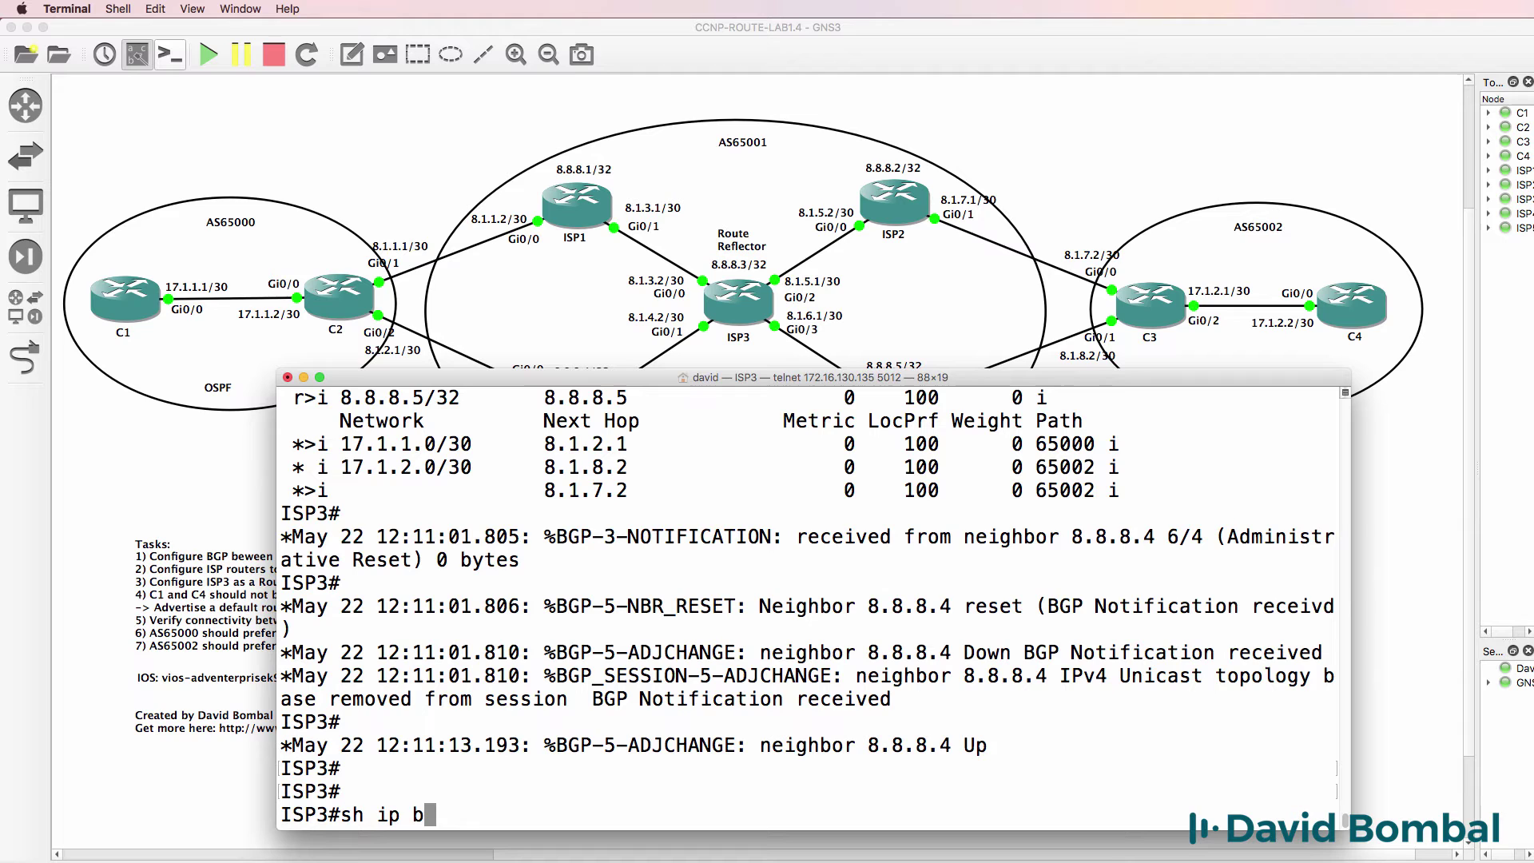
key(Return)
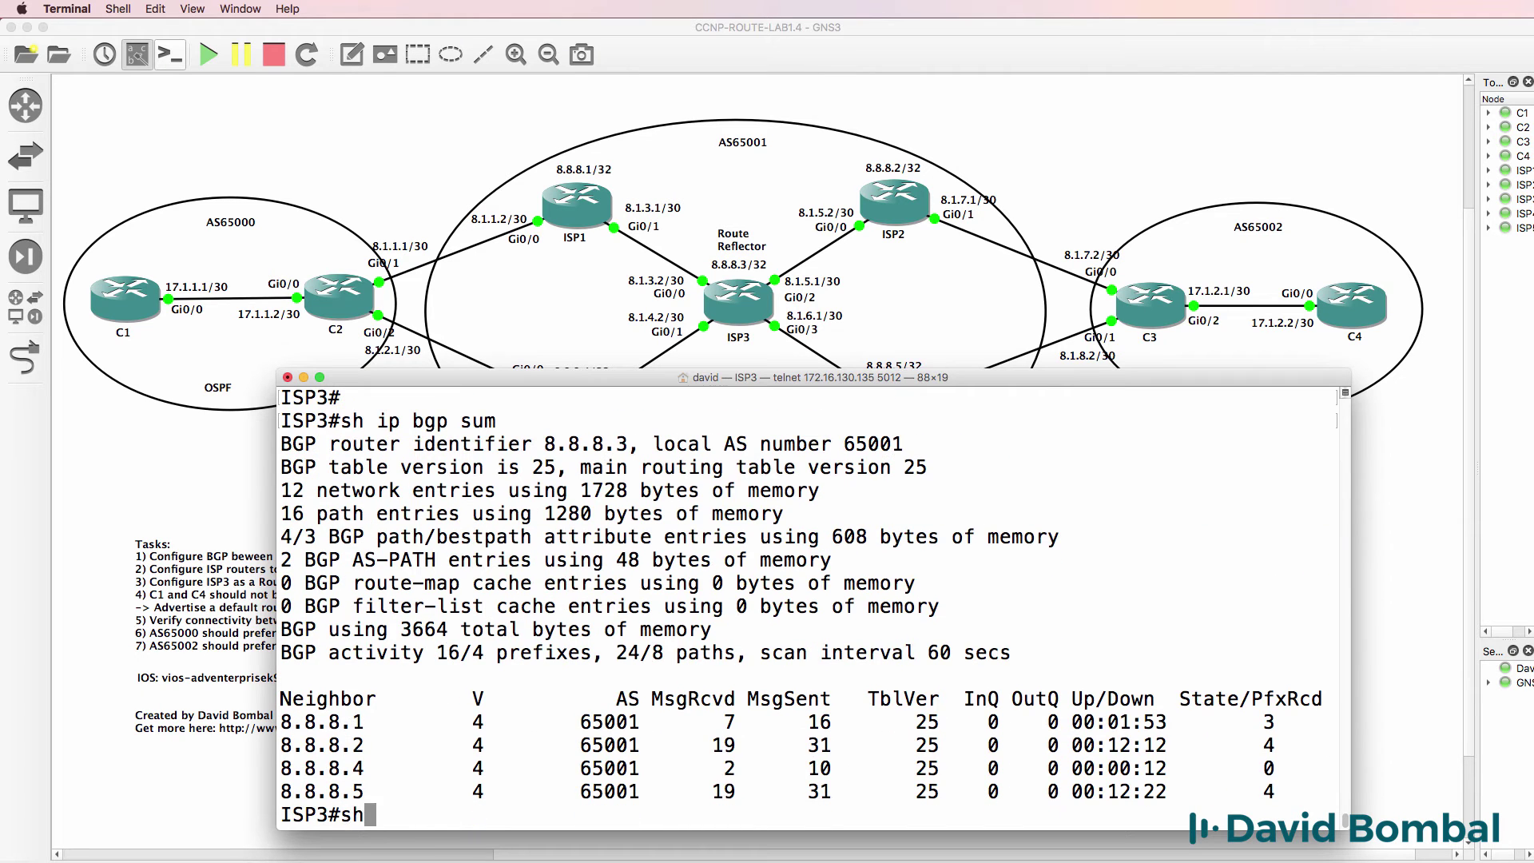
drag(1180, 723, 1239, 724)
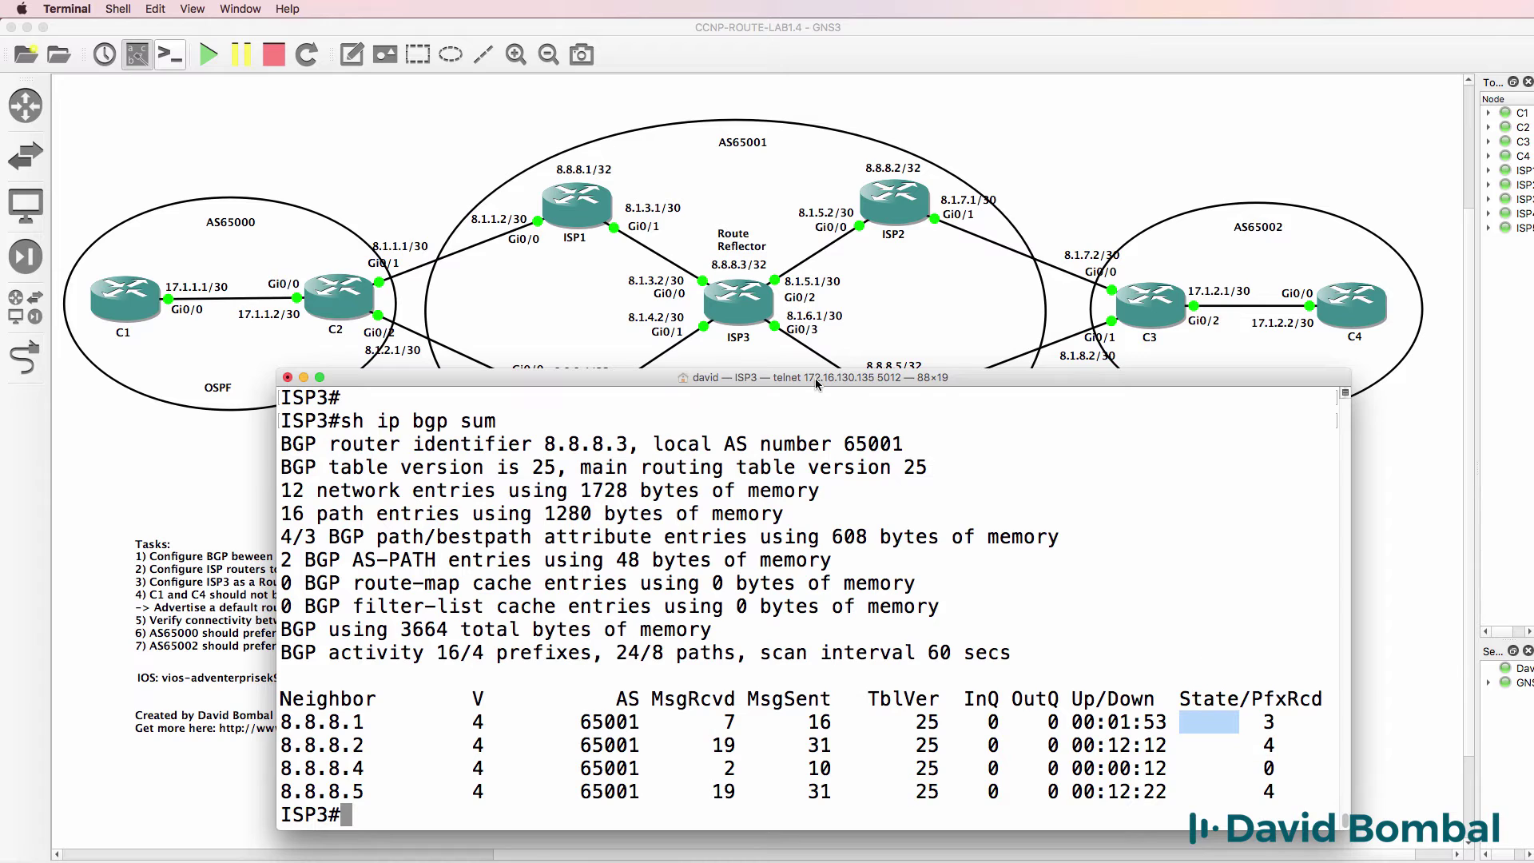
mouse_move(815, 381)
mouse_down()
mouse_move(816, 402)
mouse_move(816, 381)
mouse_up()
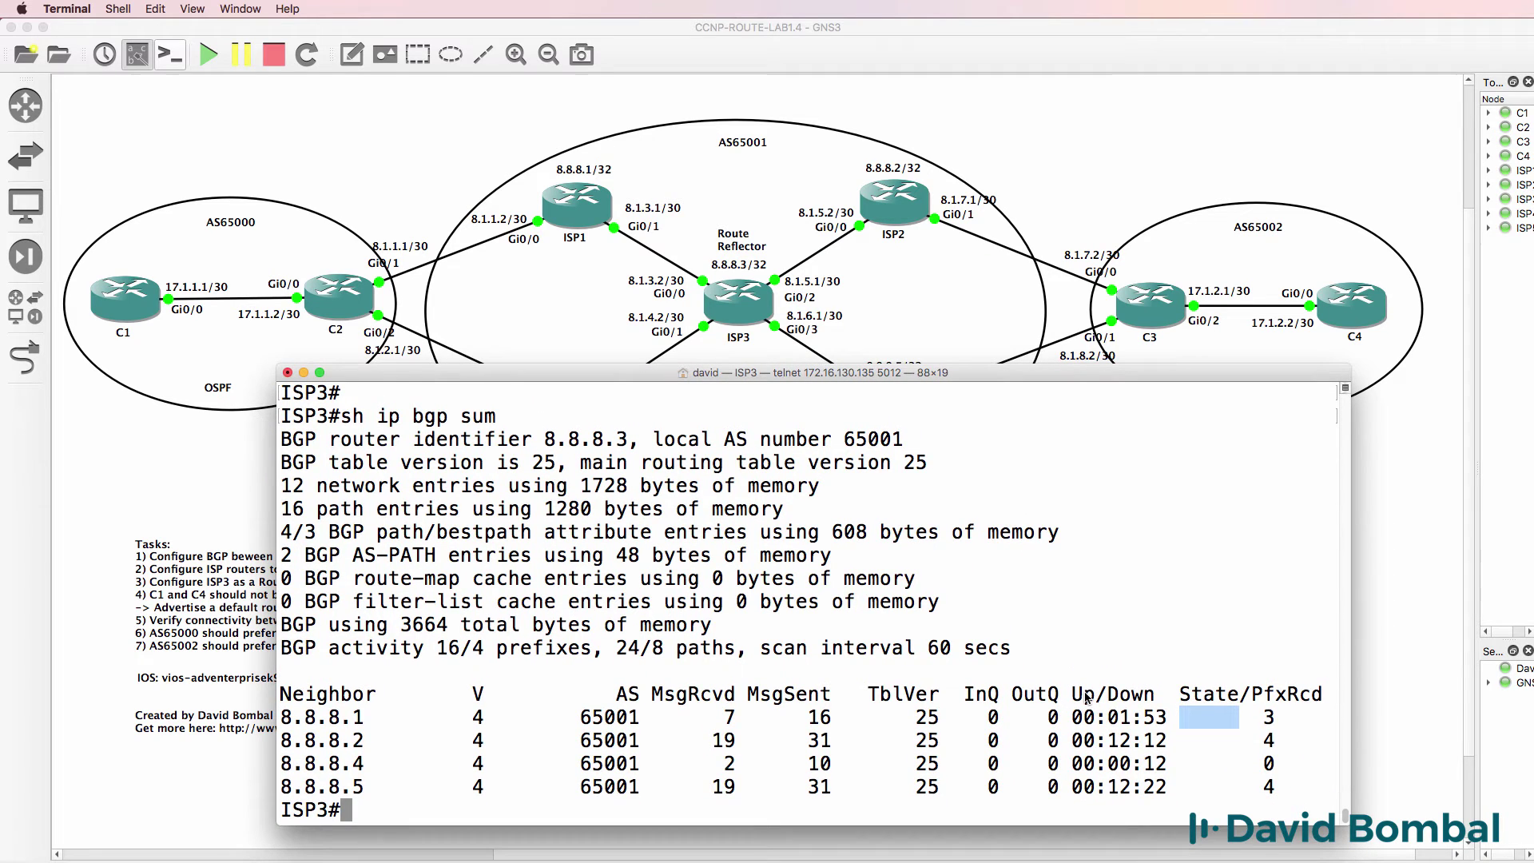
drag(1179, 765, 1251, 771)
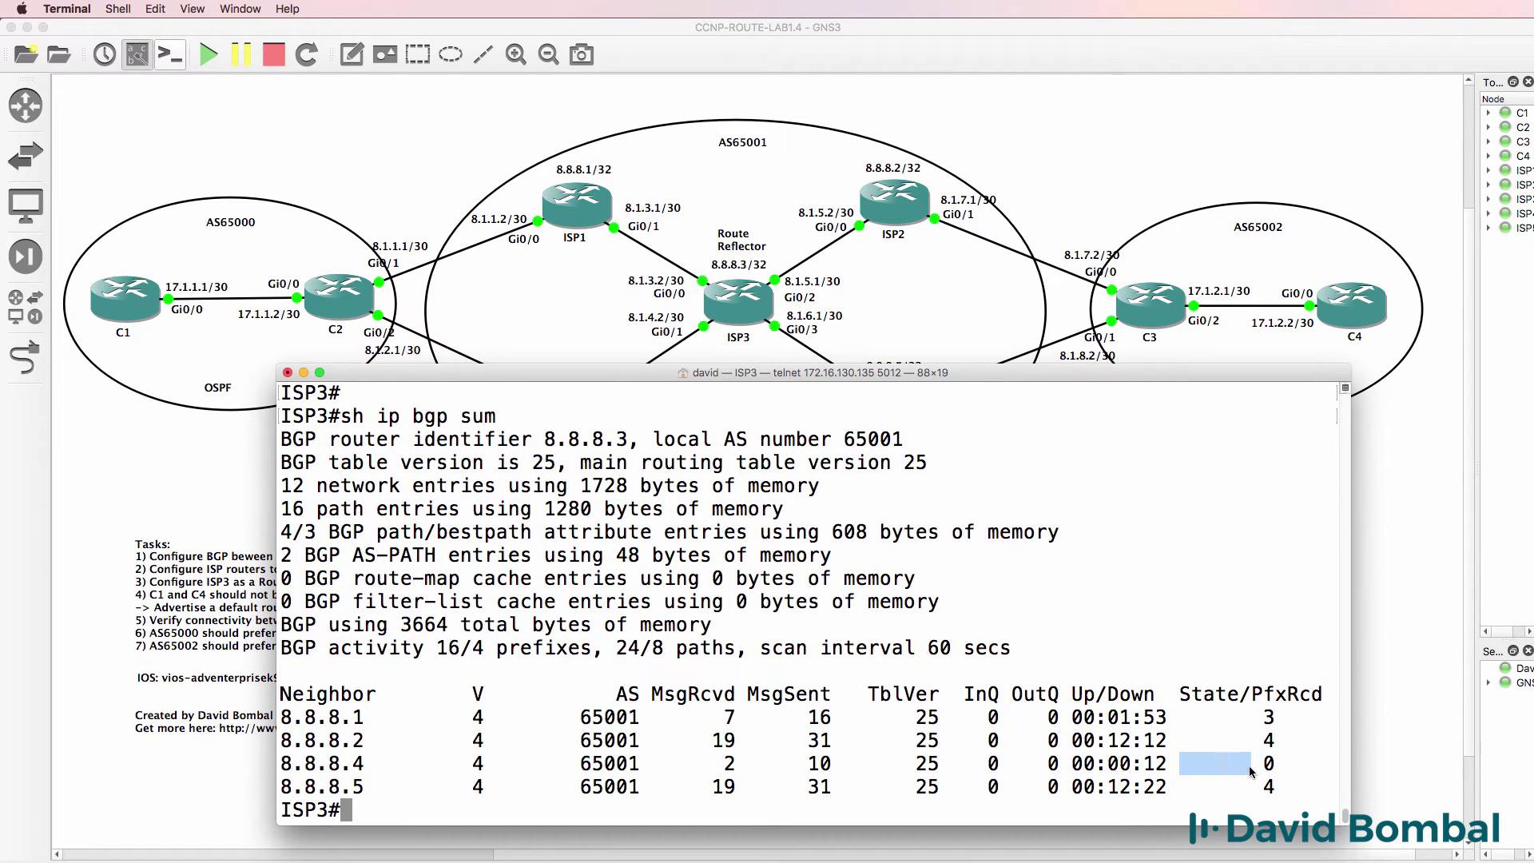
Show ISP3's full BGP table and highlight both 17.1.1.0/30 paths, via 8.1.2.1 and 8.1.1.1, lacking '>'.
text(sh ip bgp)
key(Return)
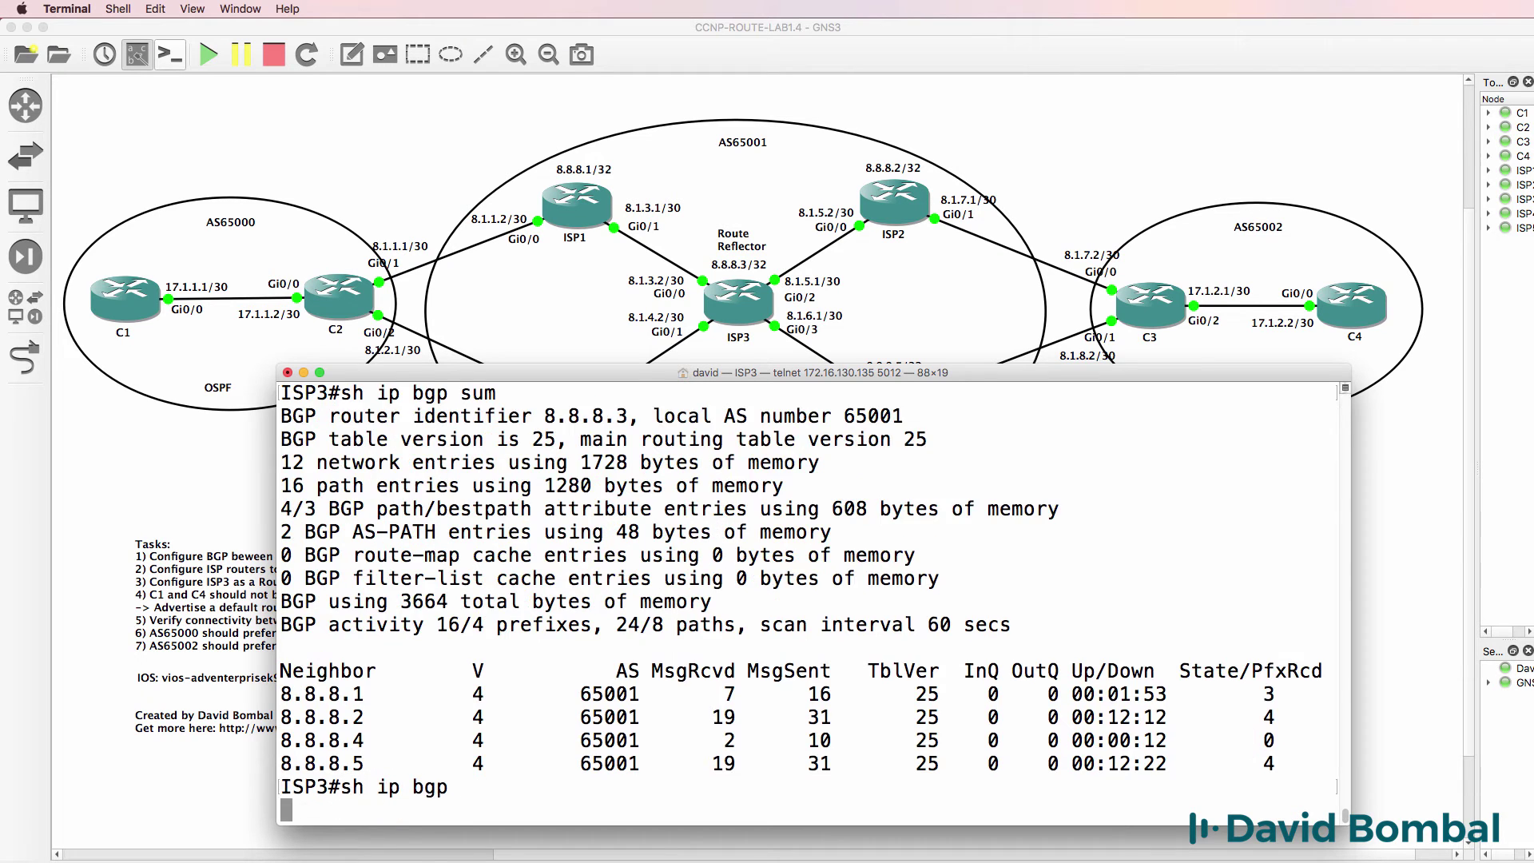
key(space)
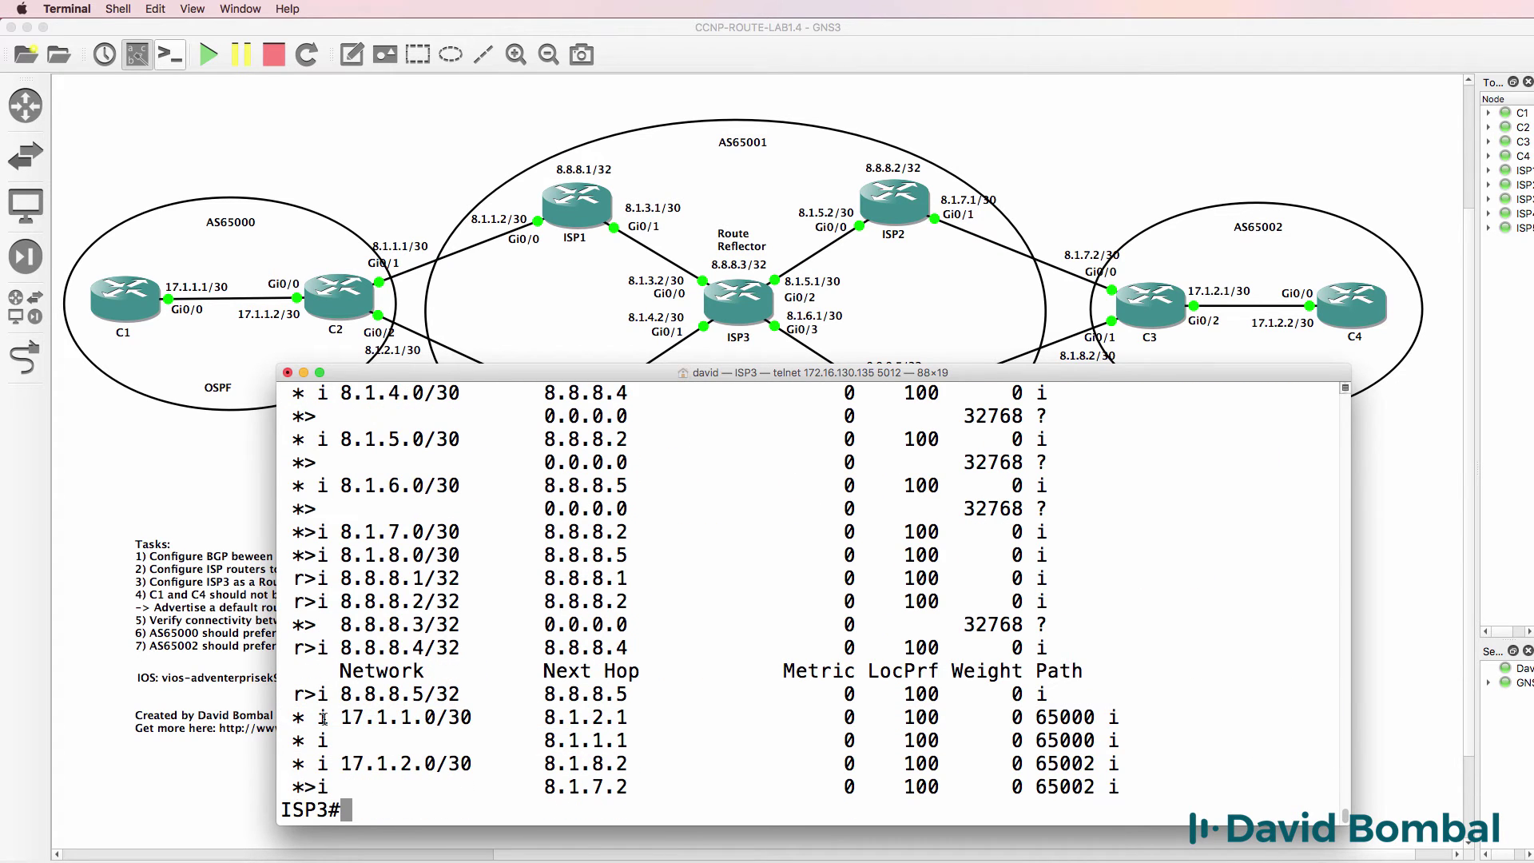
drag(290, 721, 1127, 744)
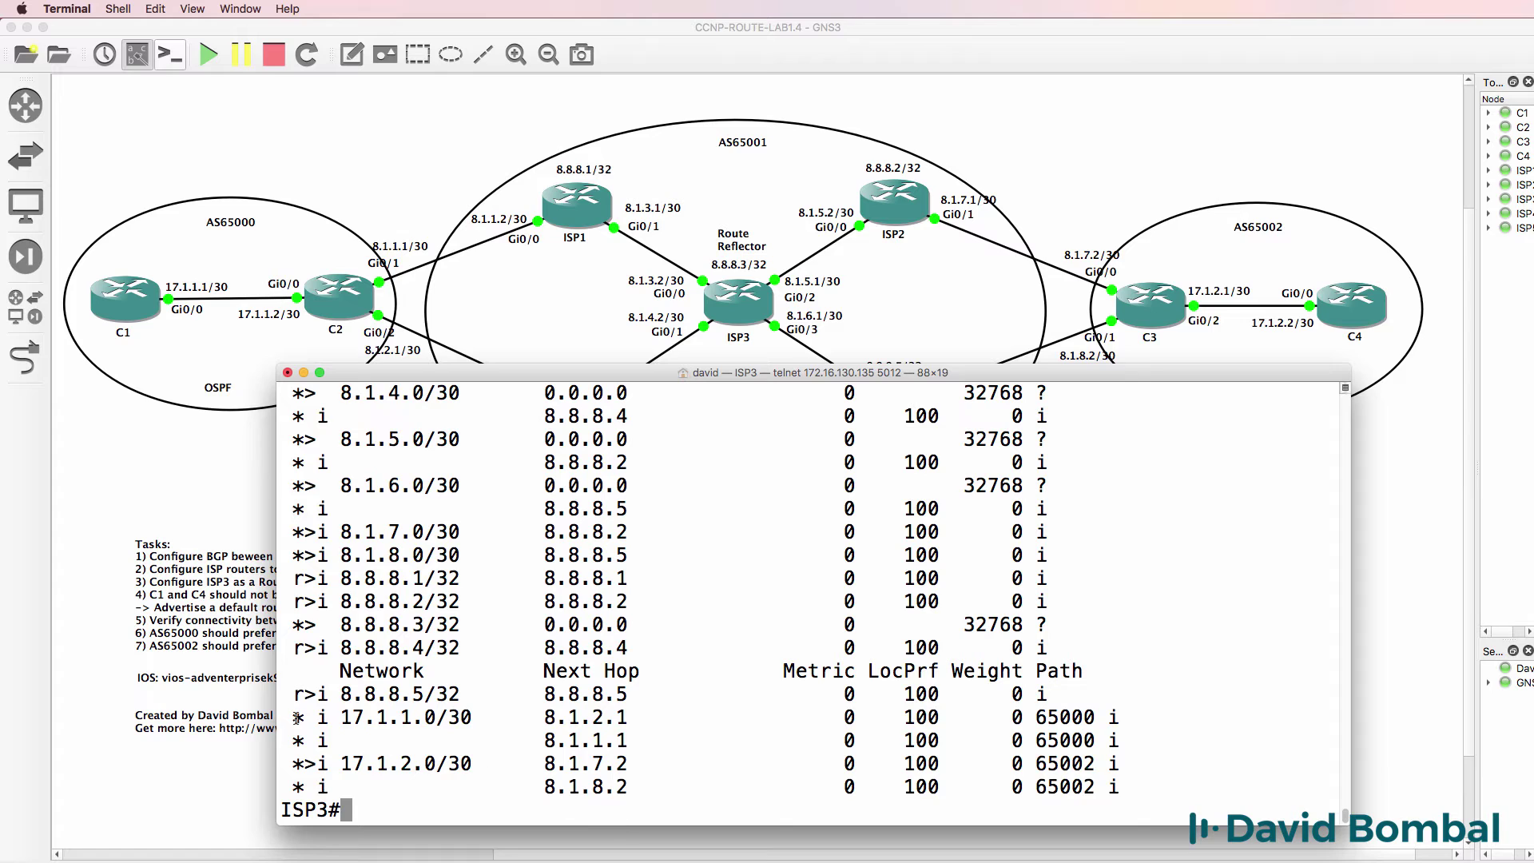
drag(297, 718, 1148, 743)
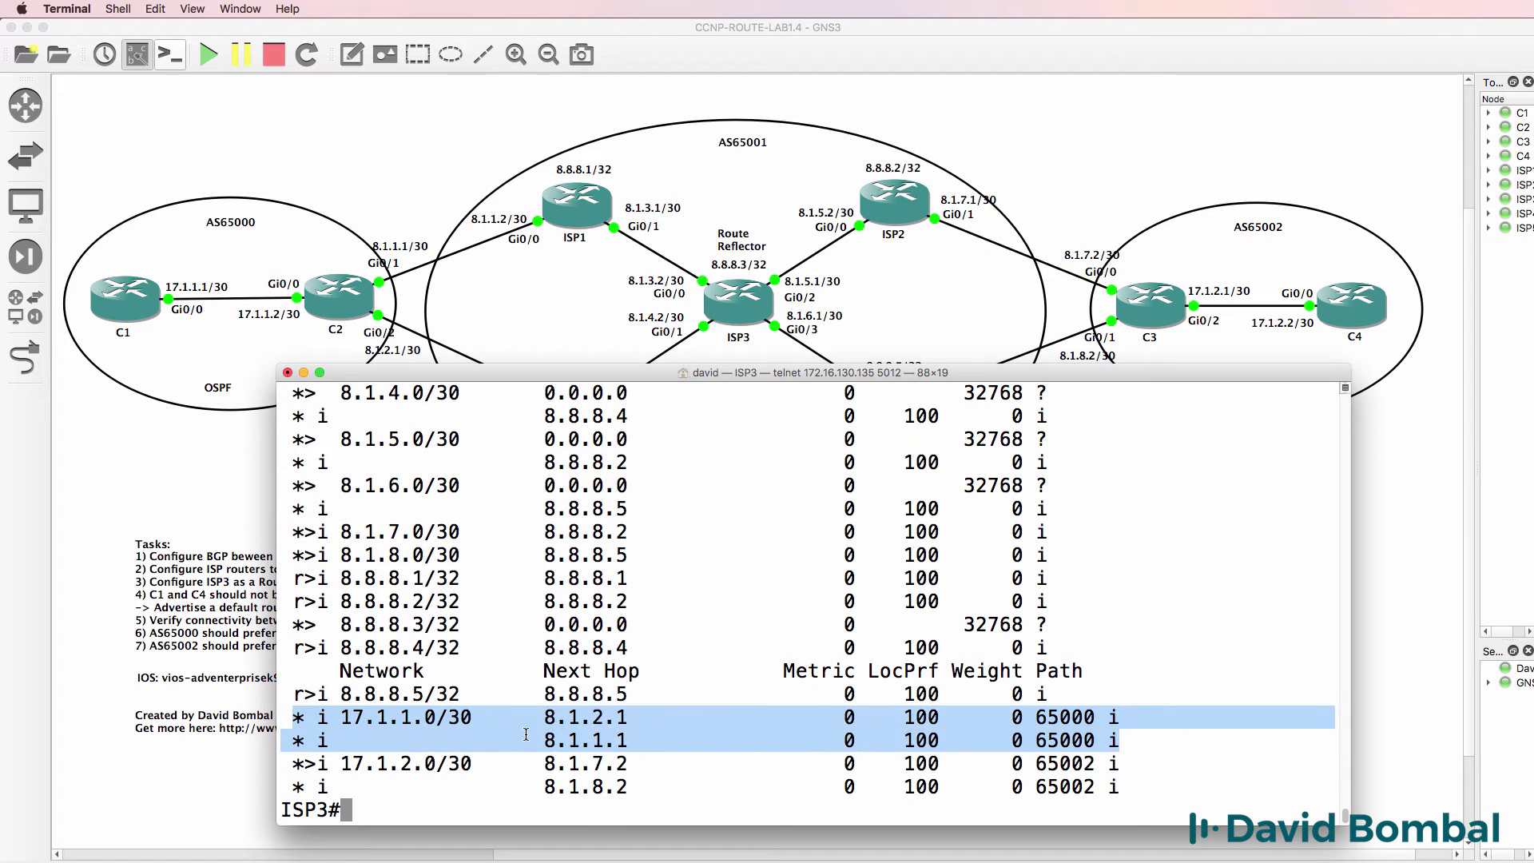
drag(538, 719, 710, 721)
drag(528, 738, 676, 762)
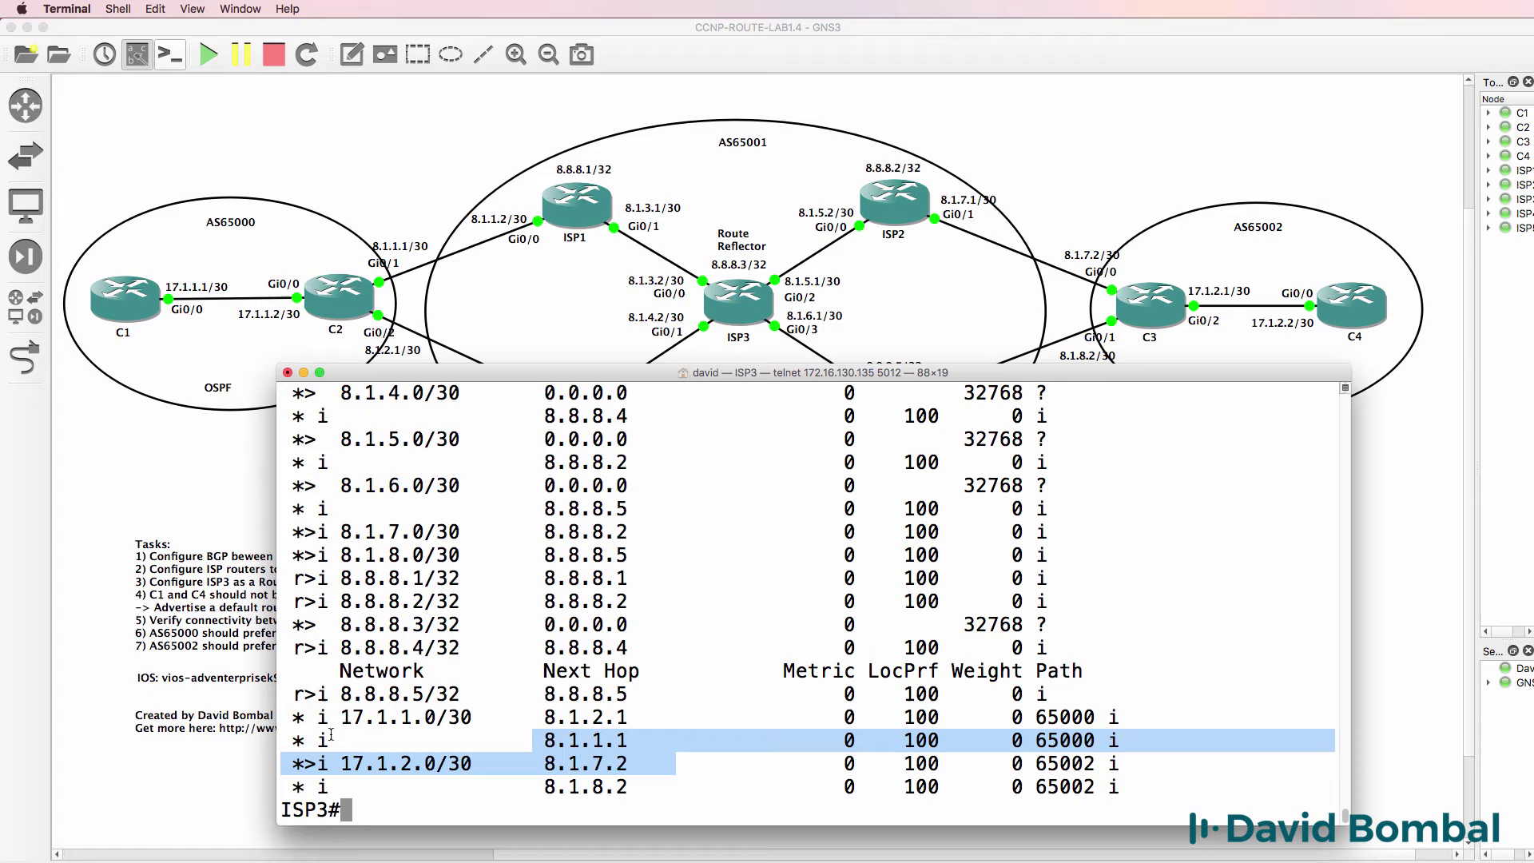
drag(282, 728, 1116, 738)
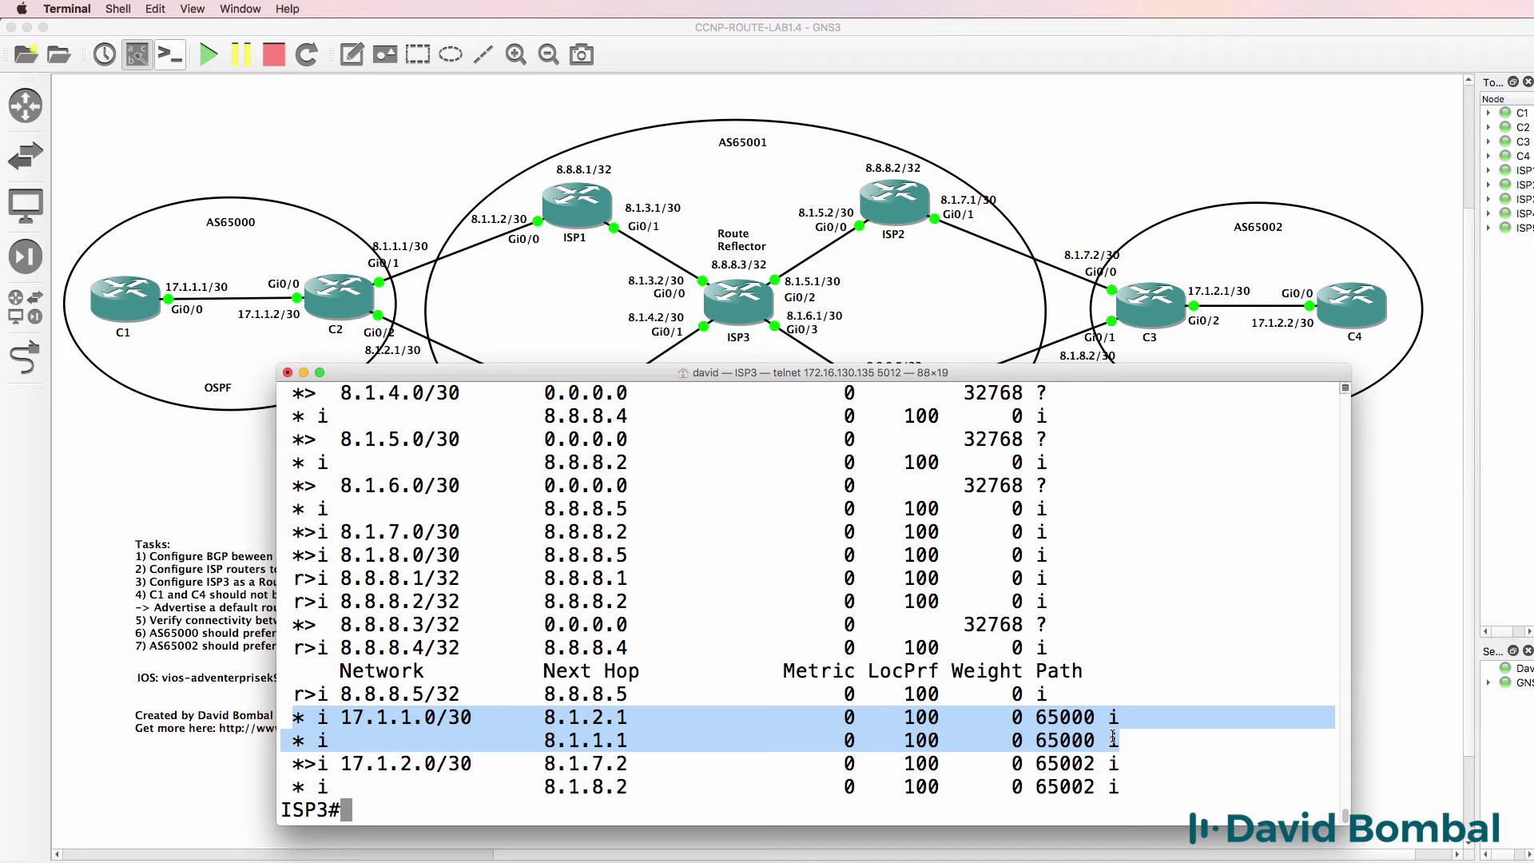
Show ISP3's routing table, highlighting the directly connected 8.1.x subnets.
text(sh ip route)
key(Return)
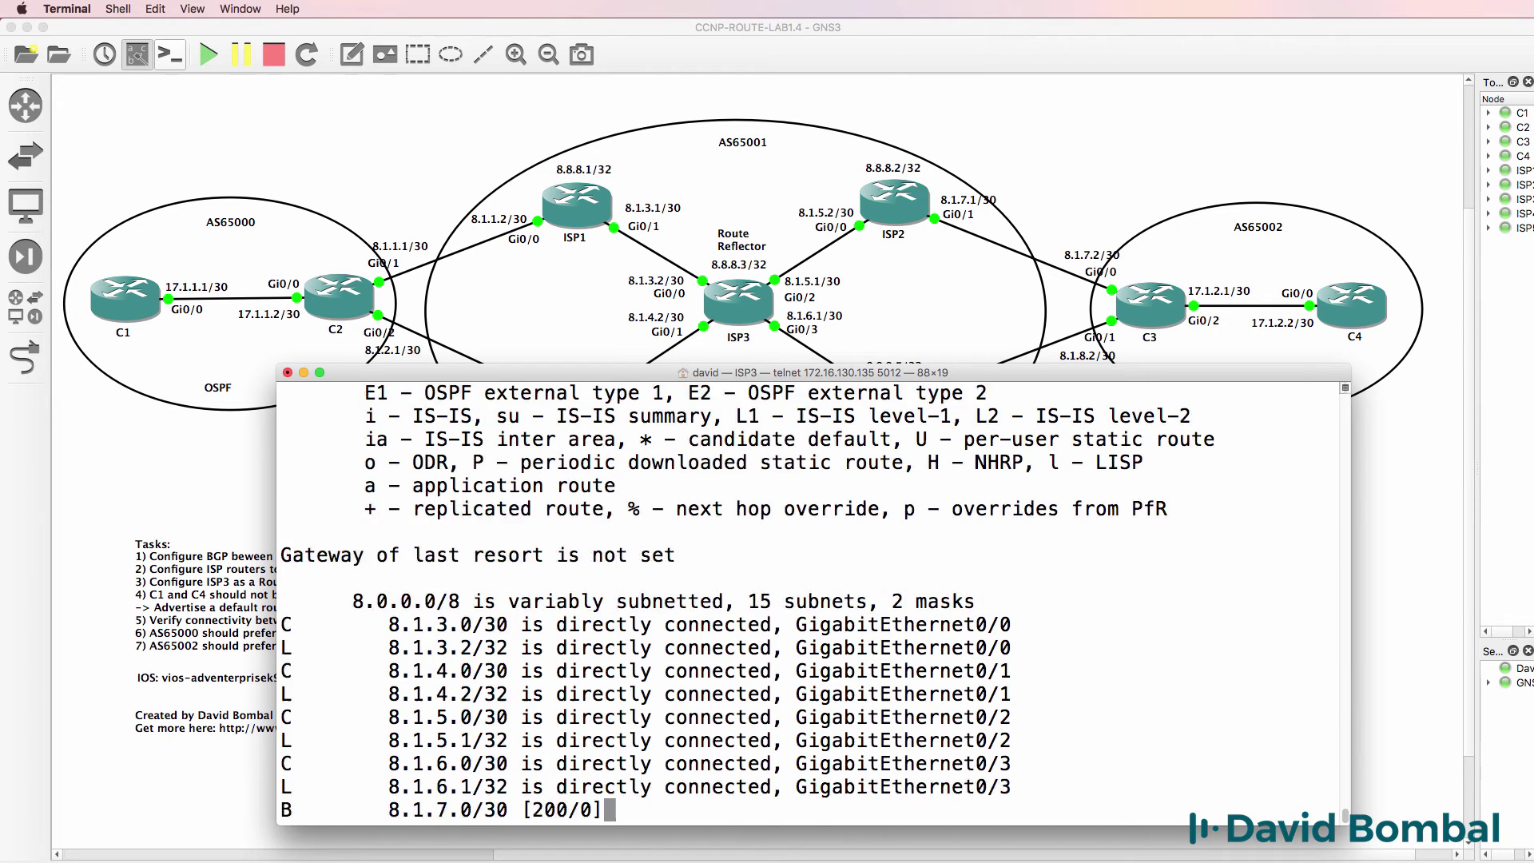
drag(333, 578, 949, 648)
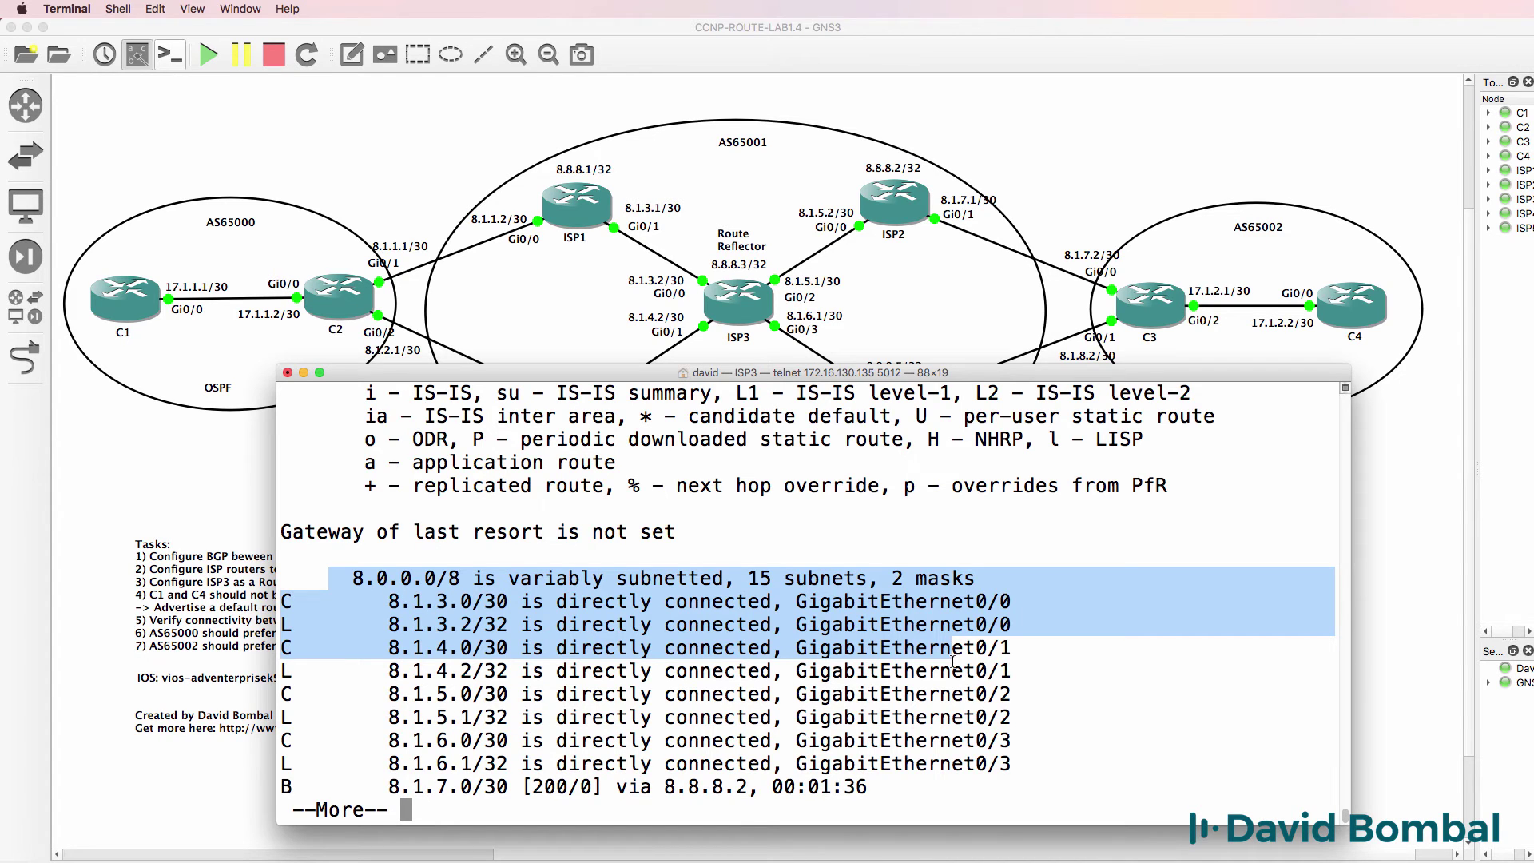
key(space)
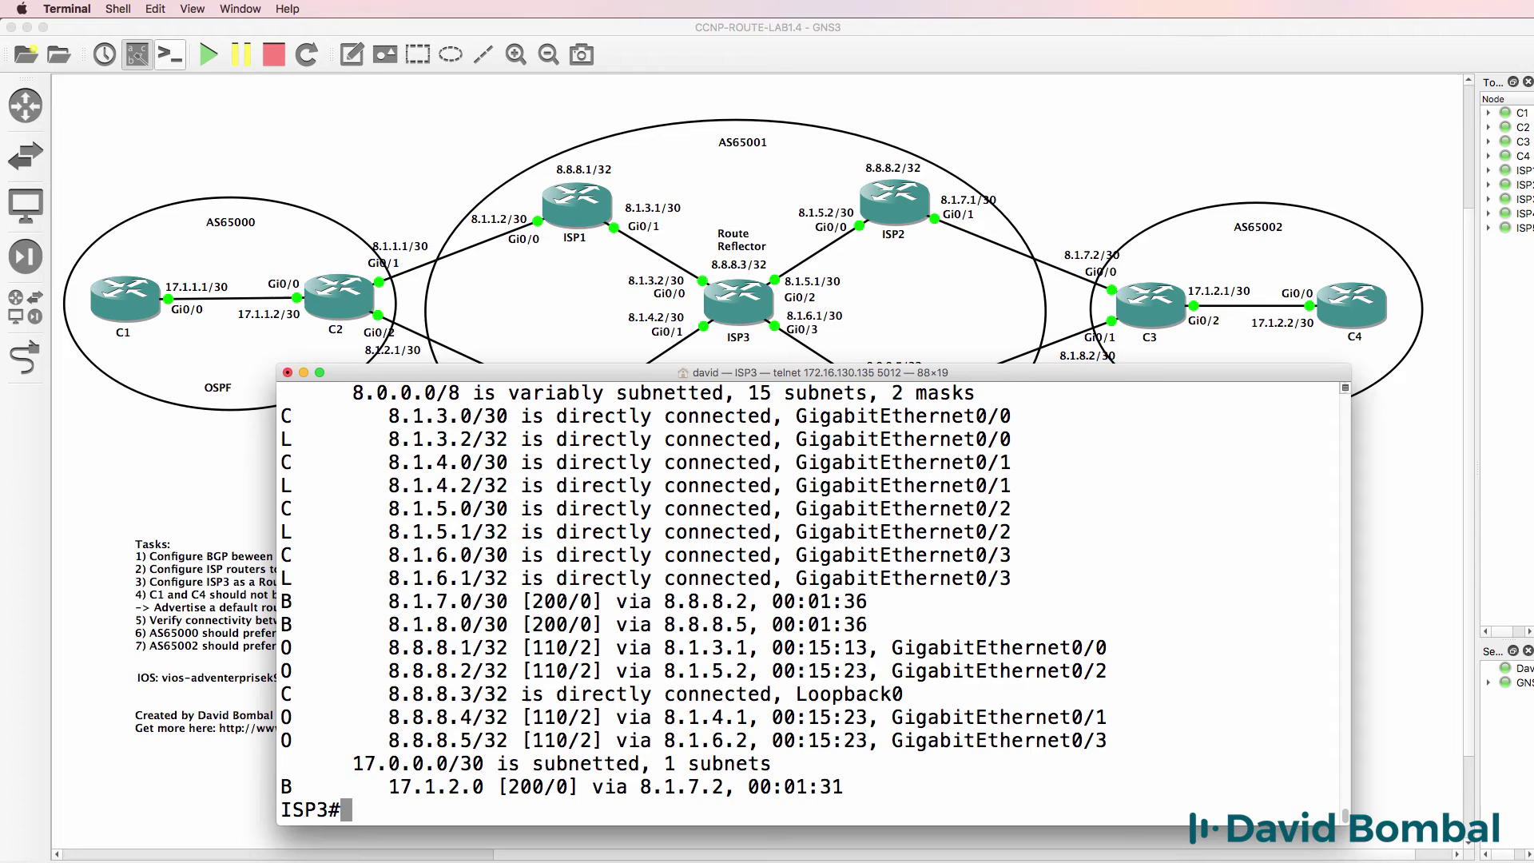
Ping 8.1.1.1 and then 8.1.2.1 from ISP3, both failing.
text(ping 8.1.1.1)
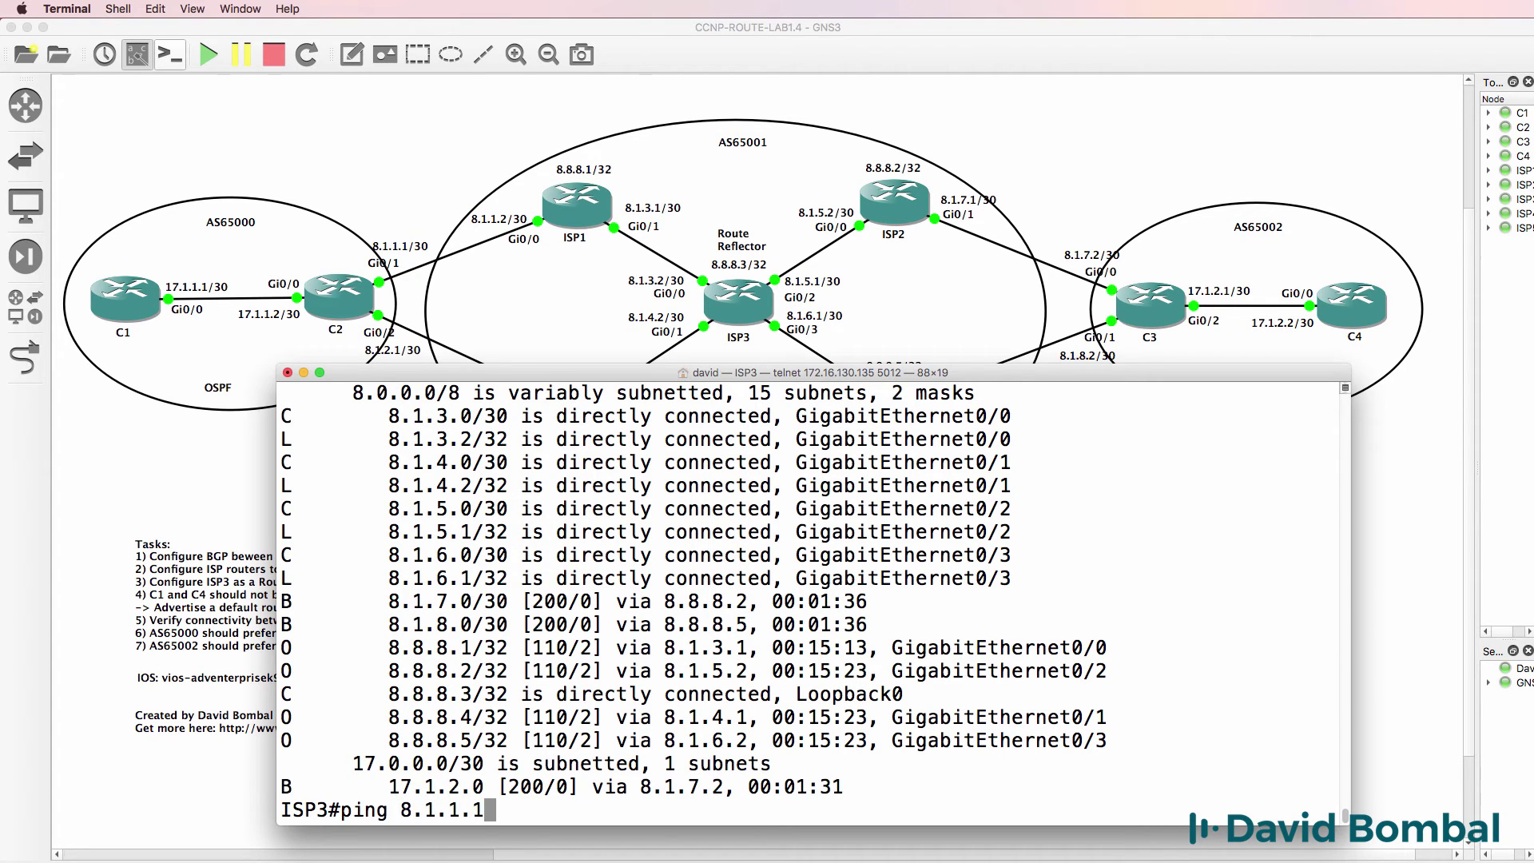
key(Return)
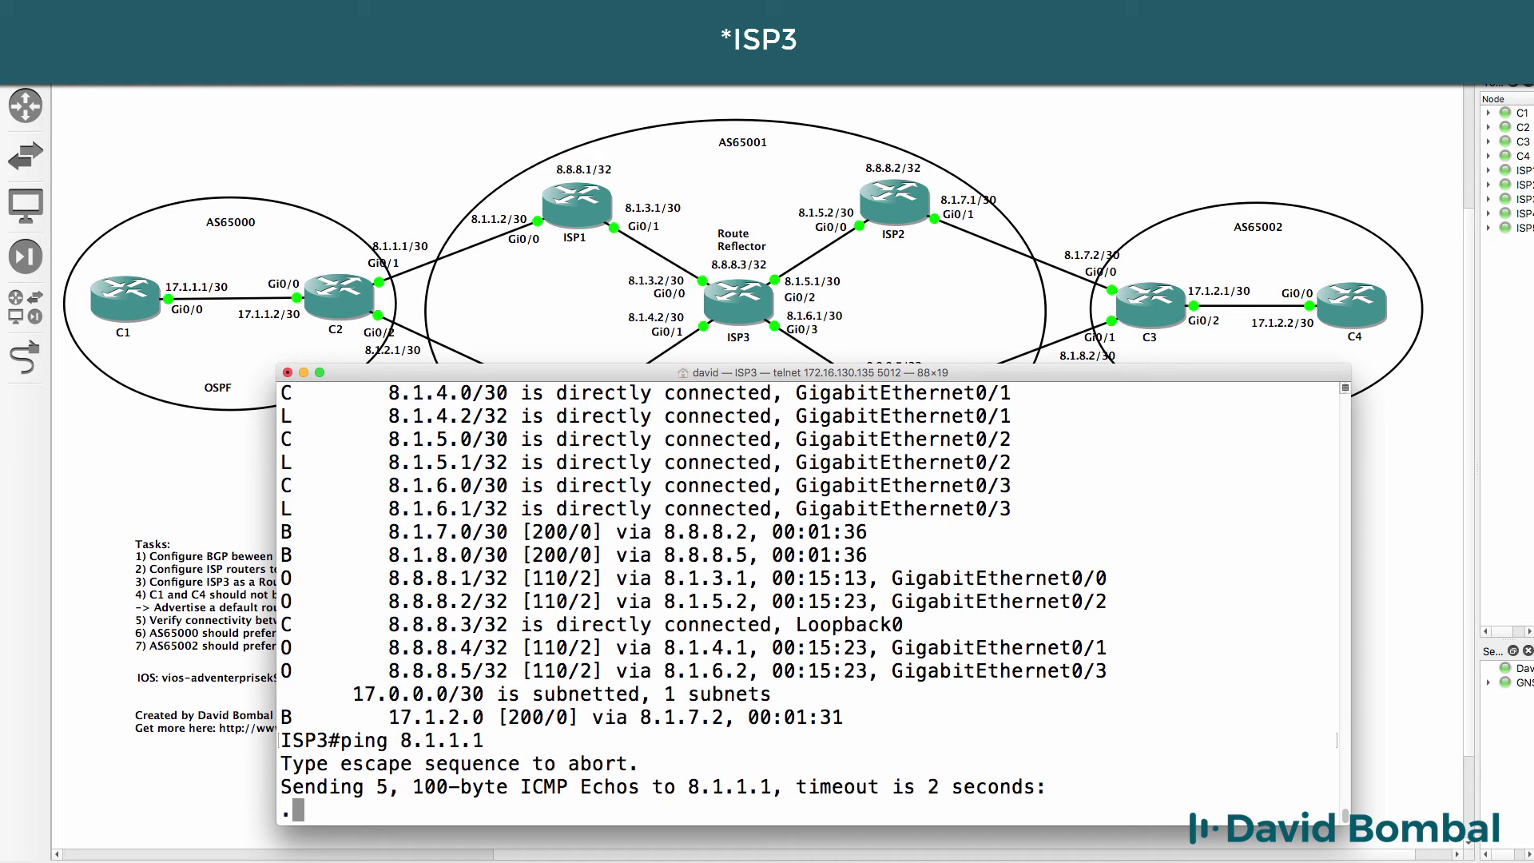
key(ctrl+shift+6)
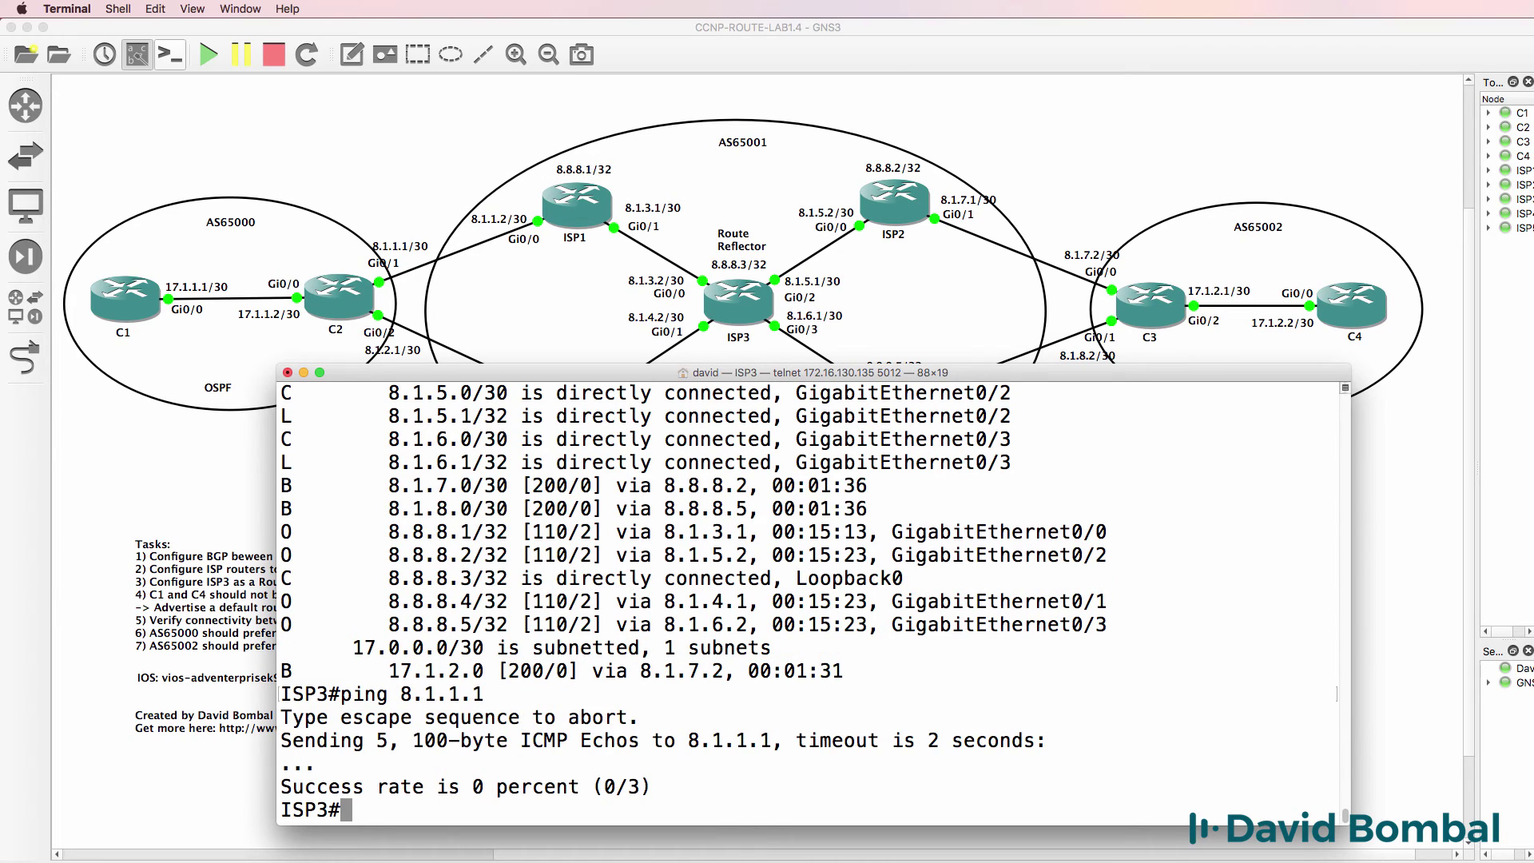
key(Up)
key(Left)
key(Left)
key(BackSpace)
text(2)
key(Return)
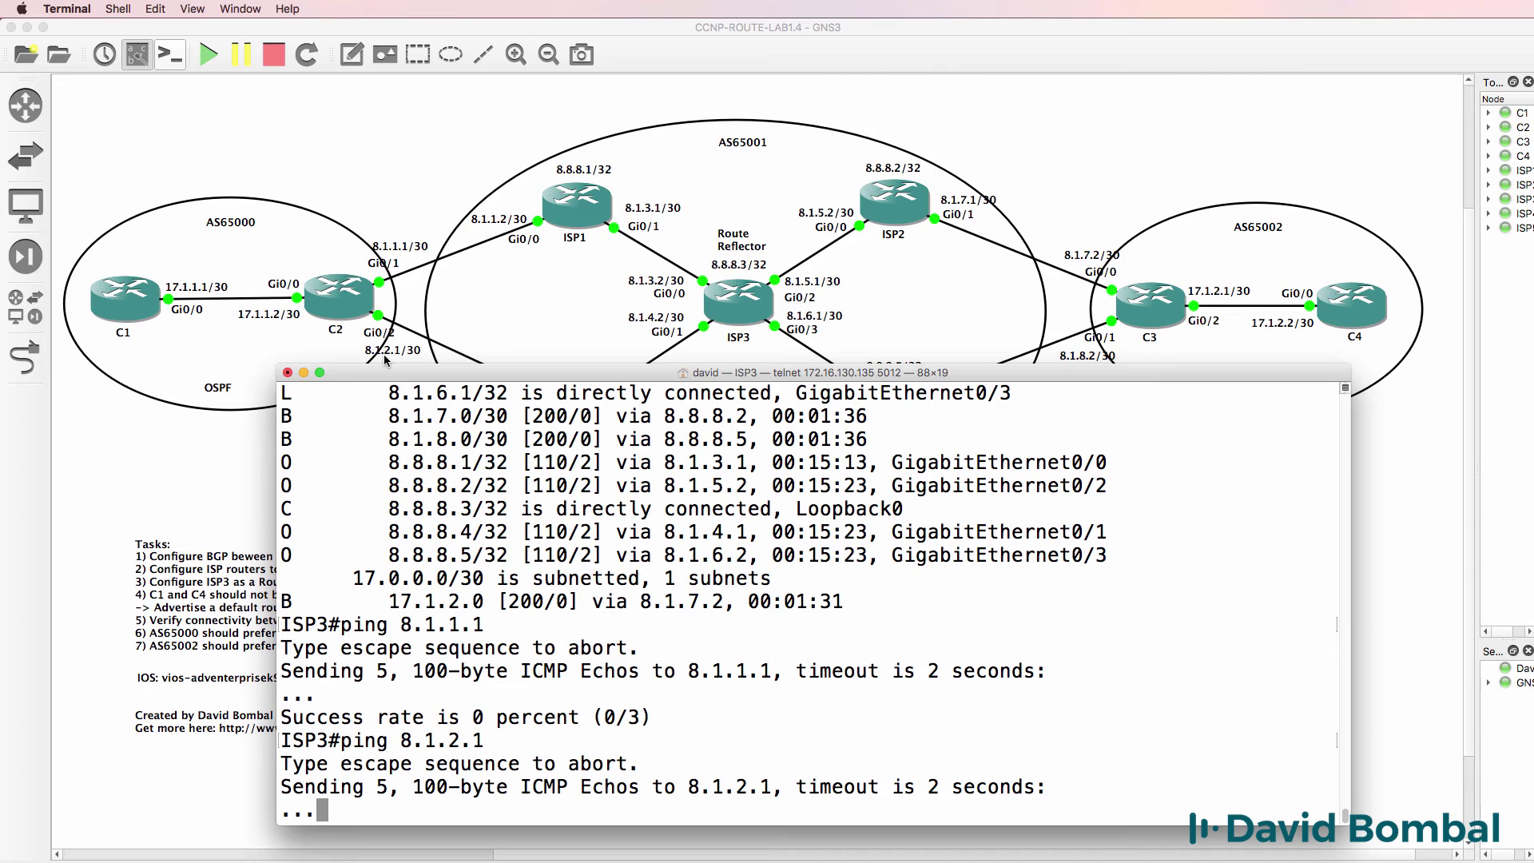
Recheck ISP3's BGP table for the 17.1.1.0/30 paths without a best path.
text(sh ip bgp)
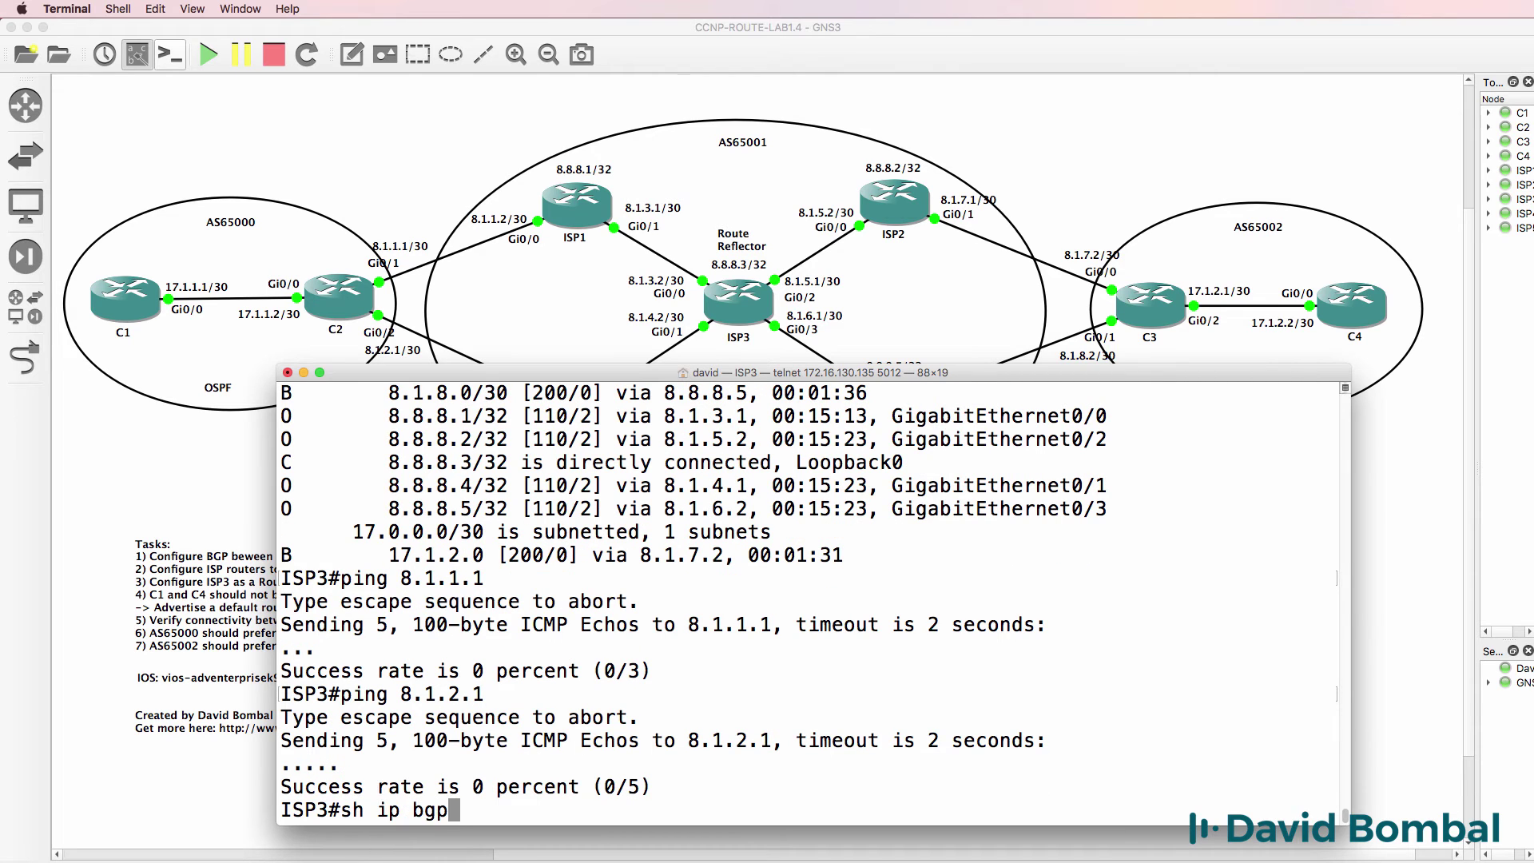
key(Return)
key(space)
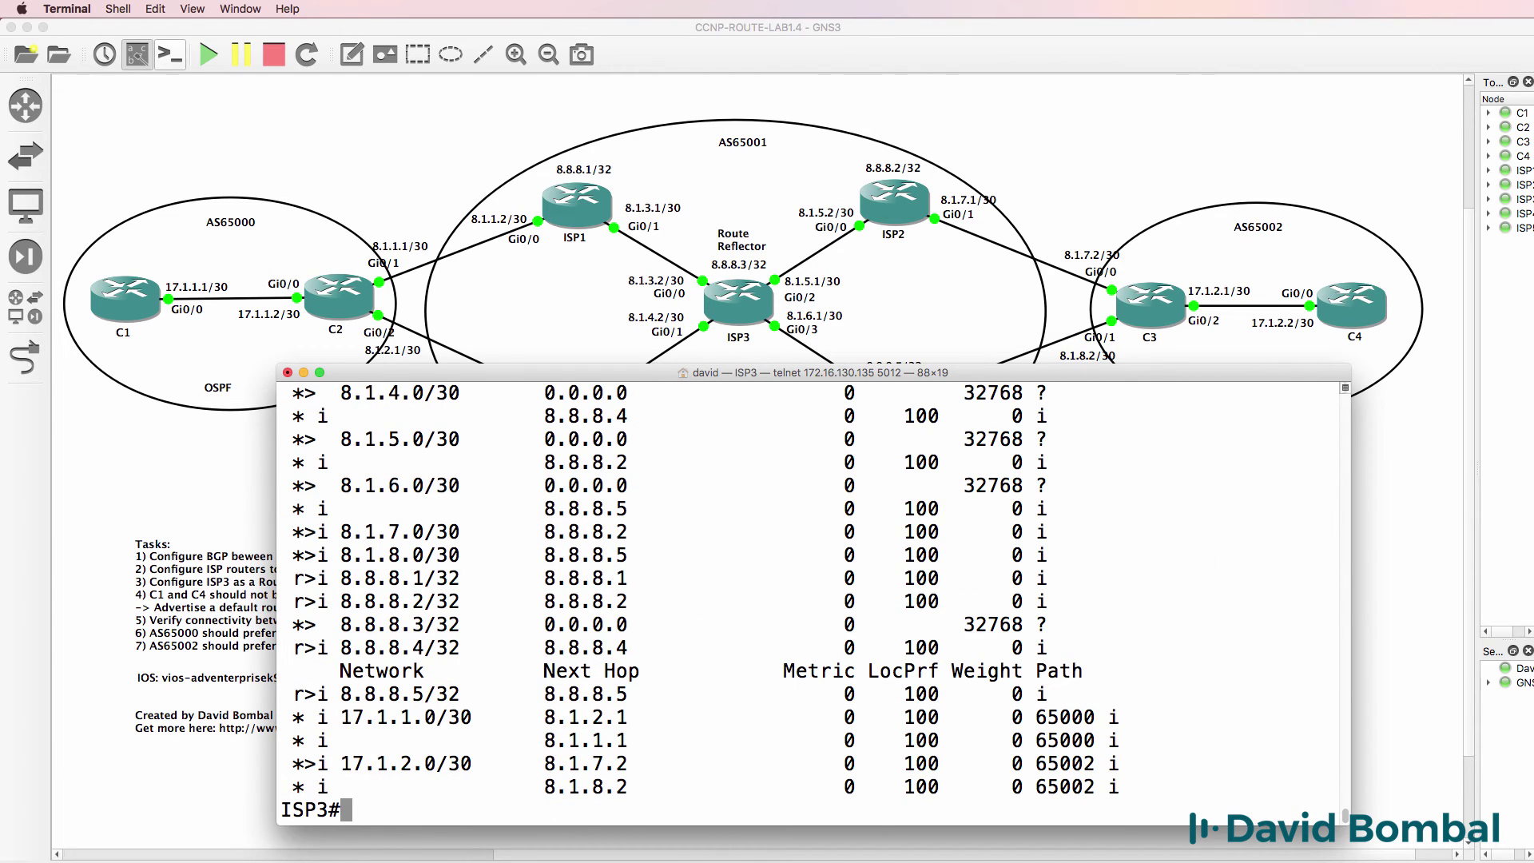
drag(281, 717, 1142, 740)
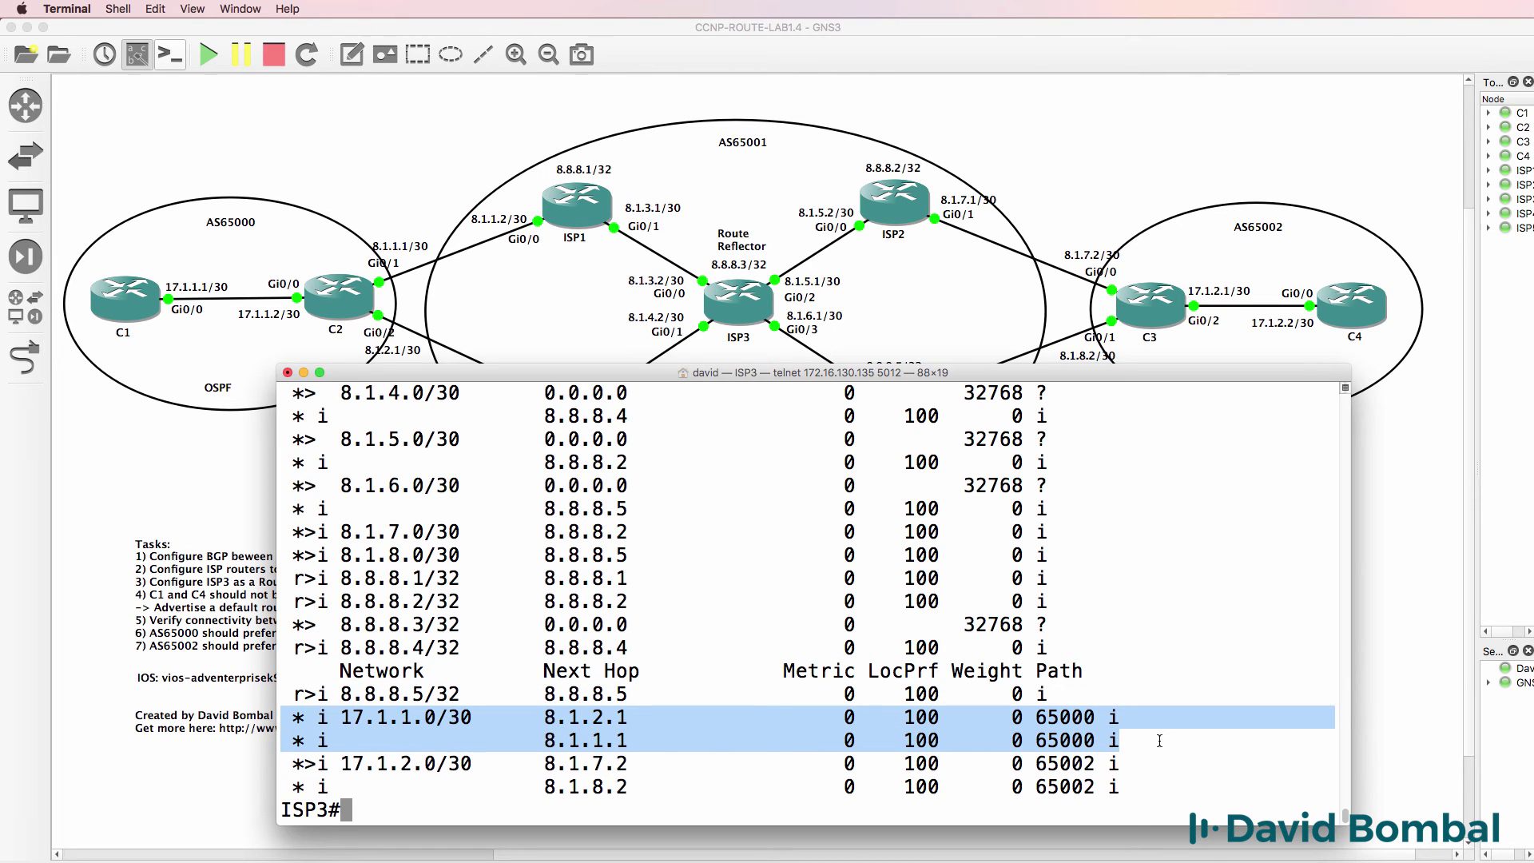
key(super+Tab)
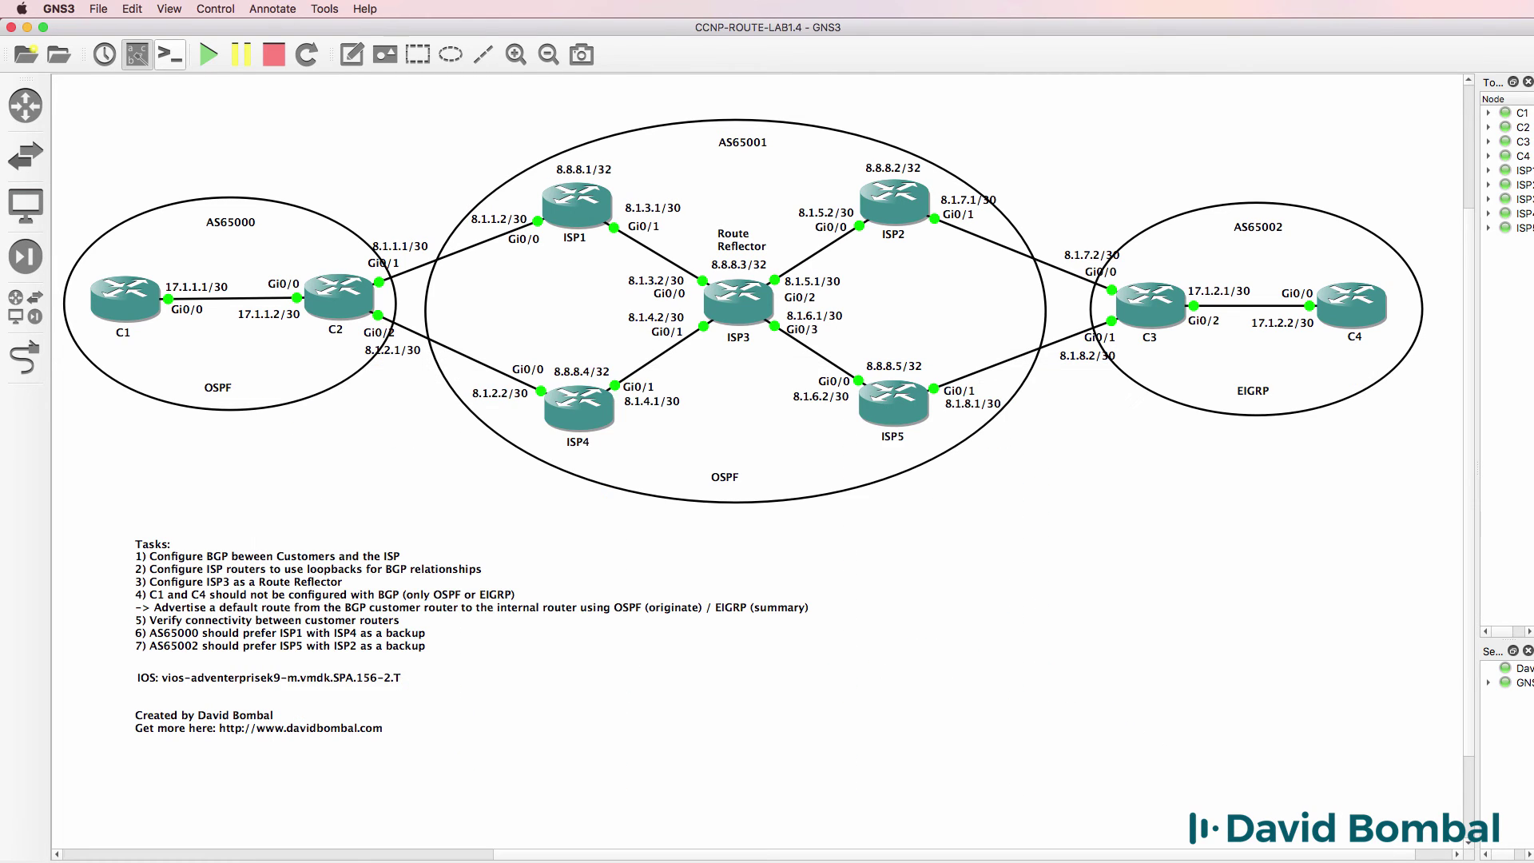